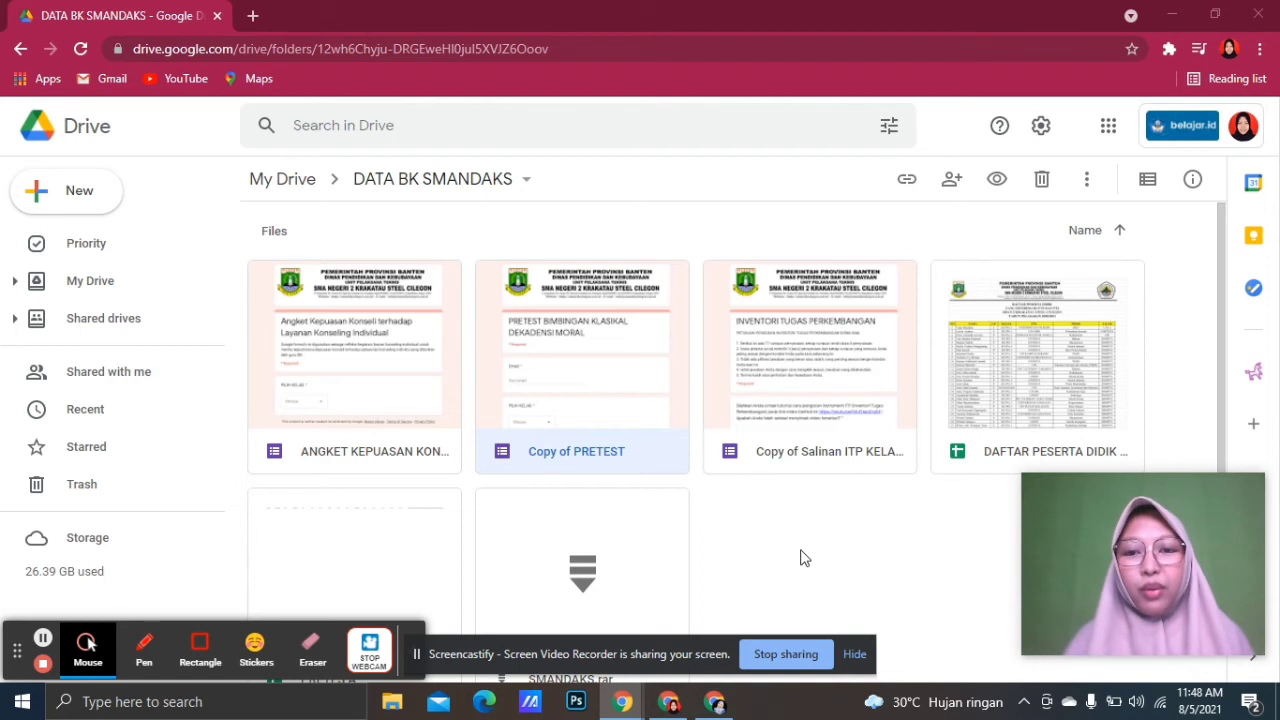
# Open the form "Copy of Salinan ITP KELAS X" and review the instructions, tutorial question and class options in section 1.
pyautogui.click(819, 455)
pyautogui.doubleClick(819, 455)
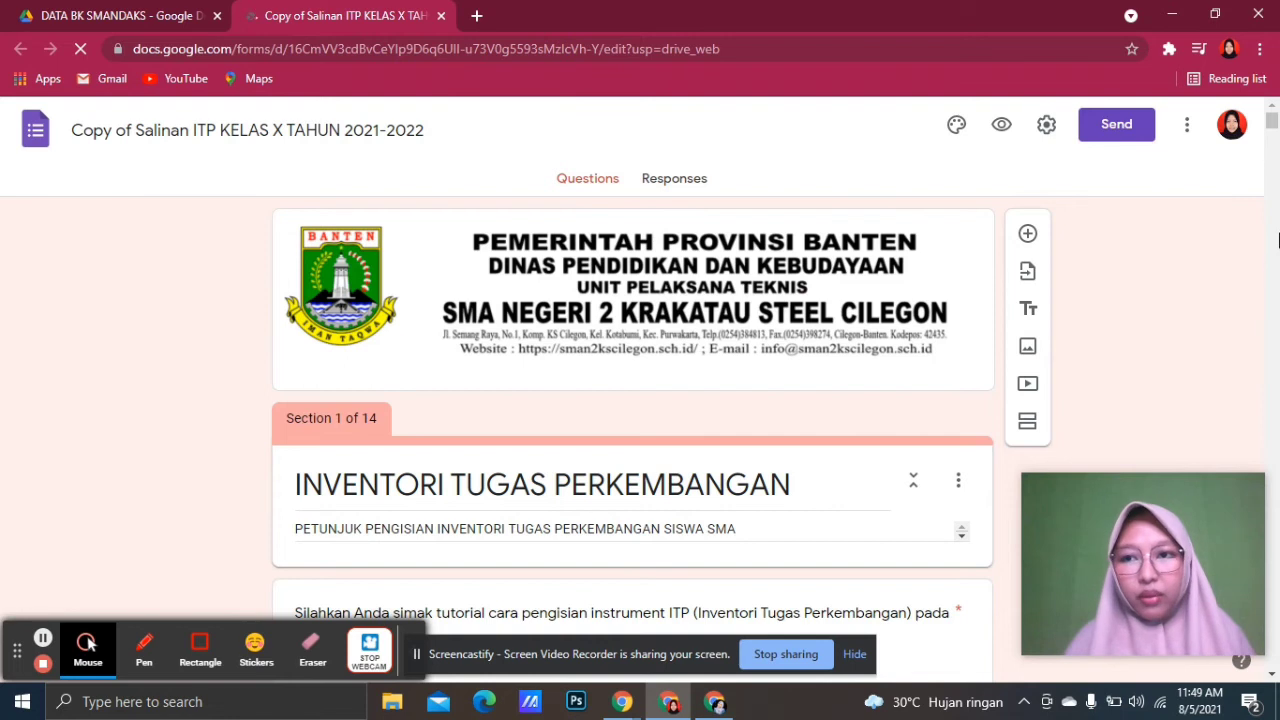
pyautogui.moveTo(1272, 121); pyautogui.dragTo(1273, 121)
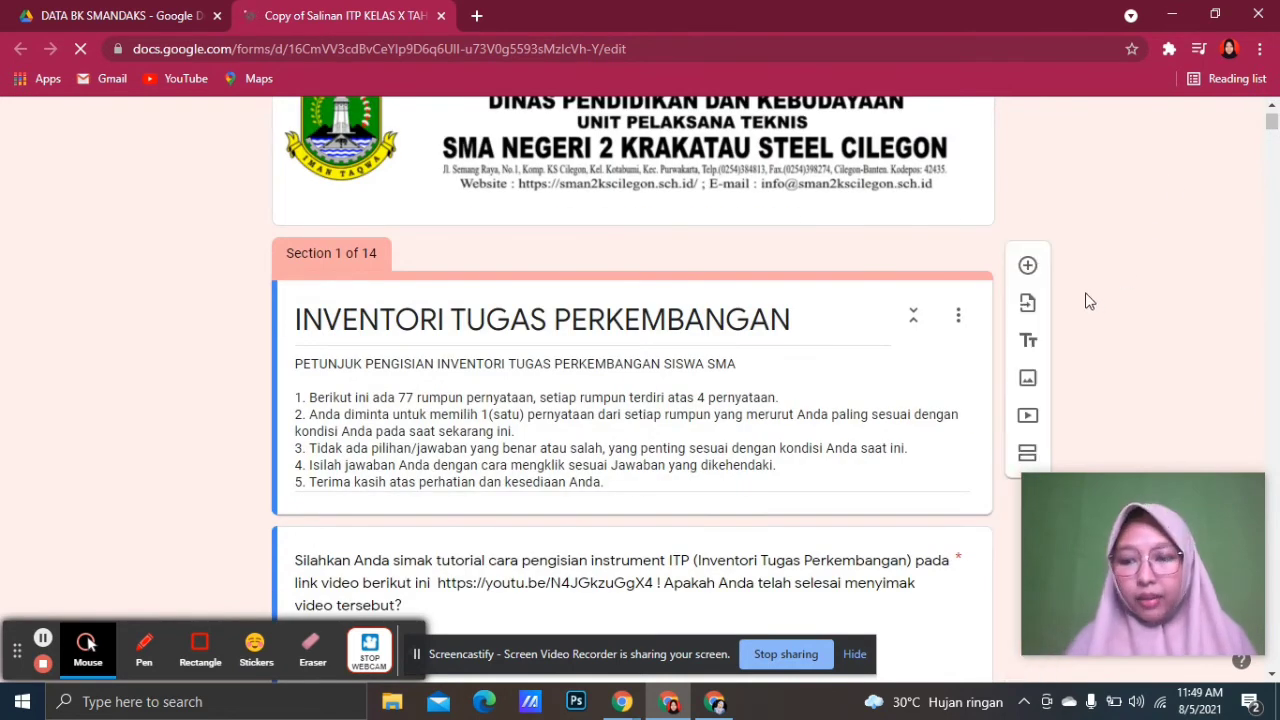
pyautogui.scroll(-1, 1194, 297)
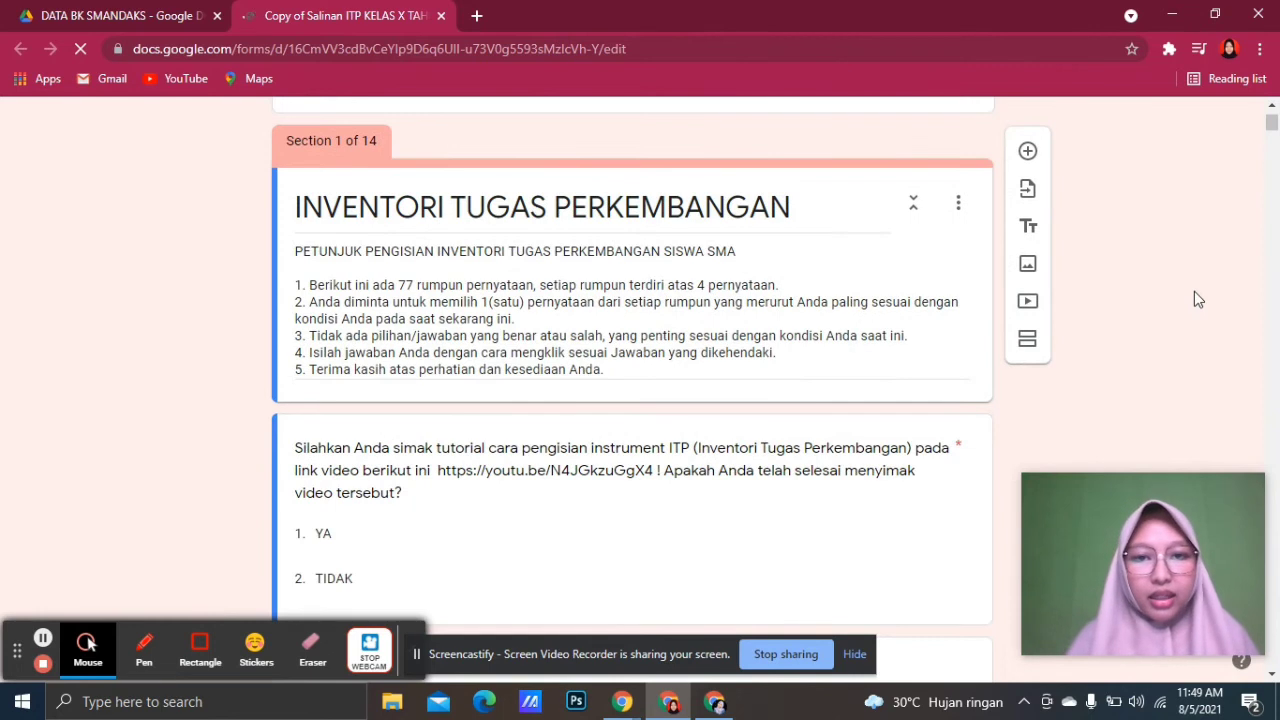
pyautogui.scroll(-3, 1194, 291)
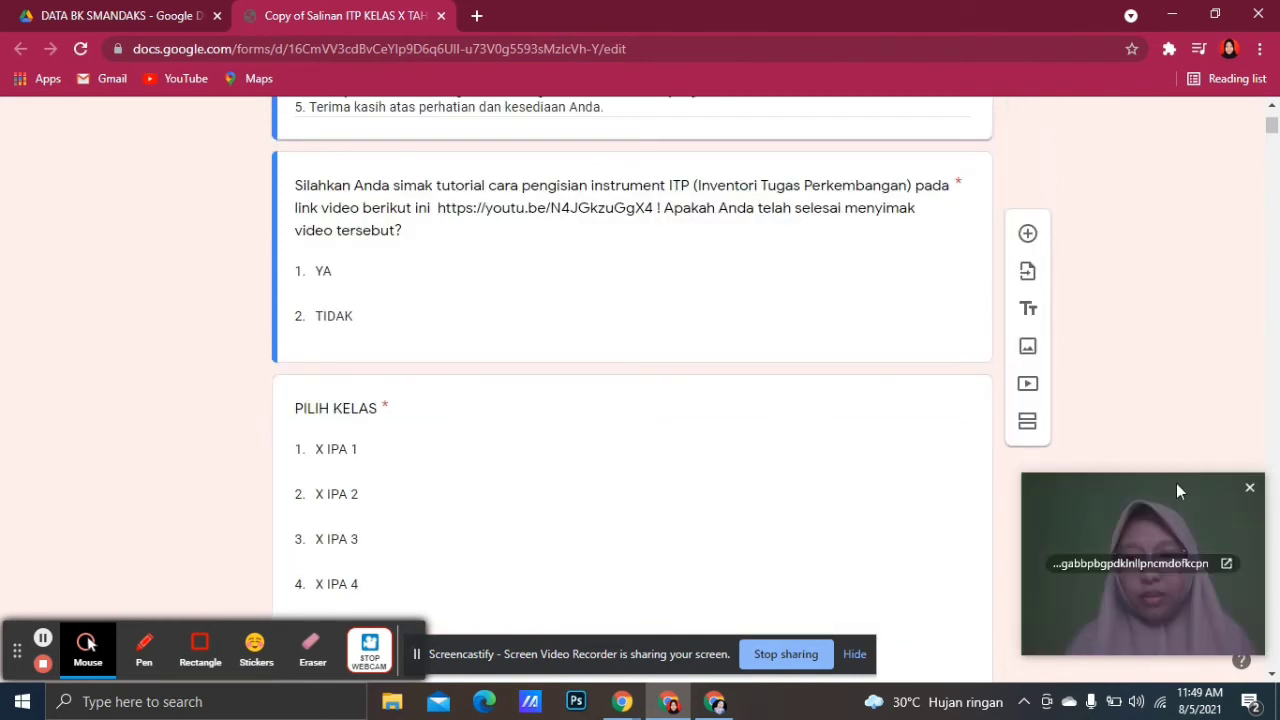
pyautogui.click(1272, 676)
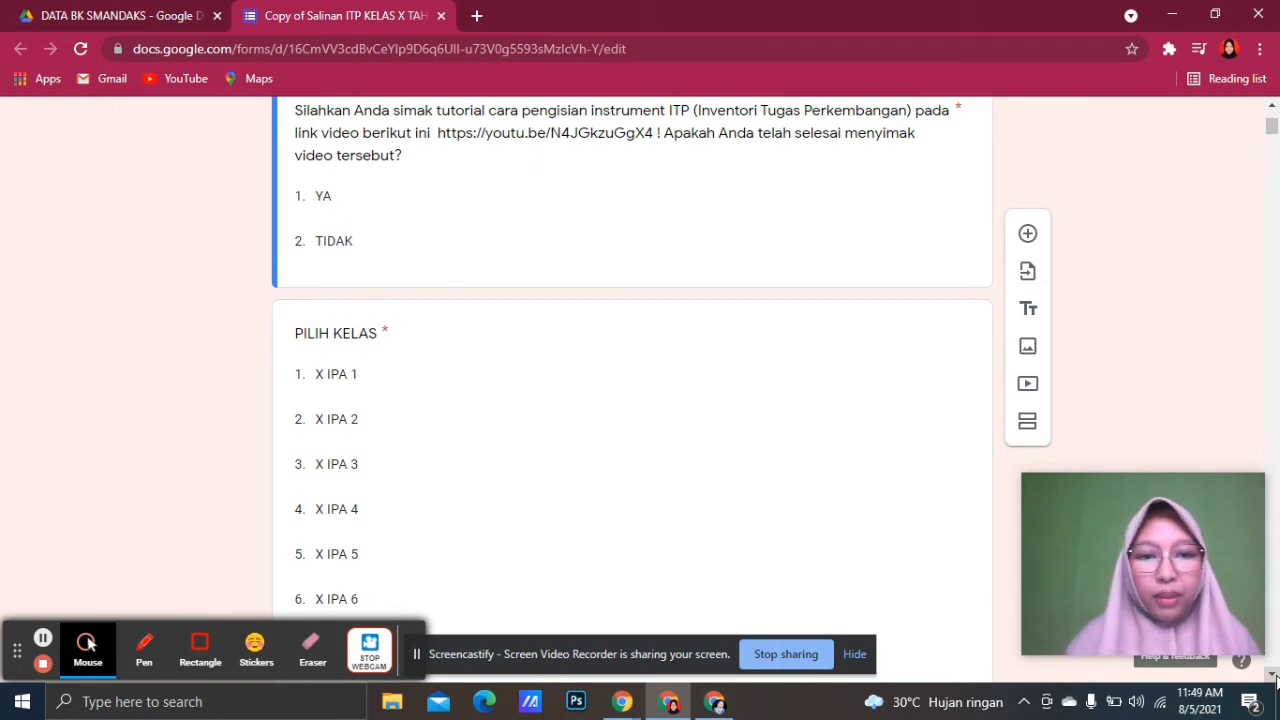
pyautogui.scroll(-4, 1274, 676)
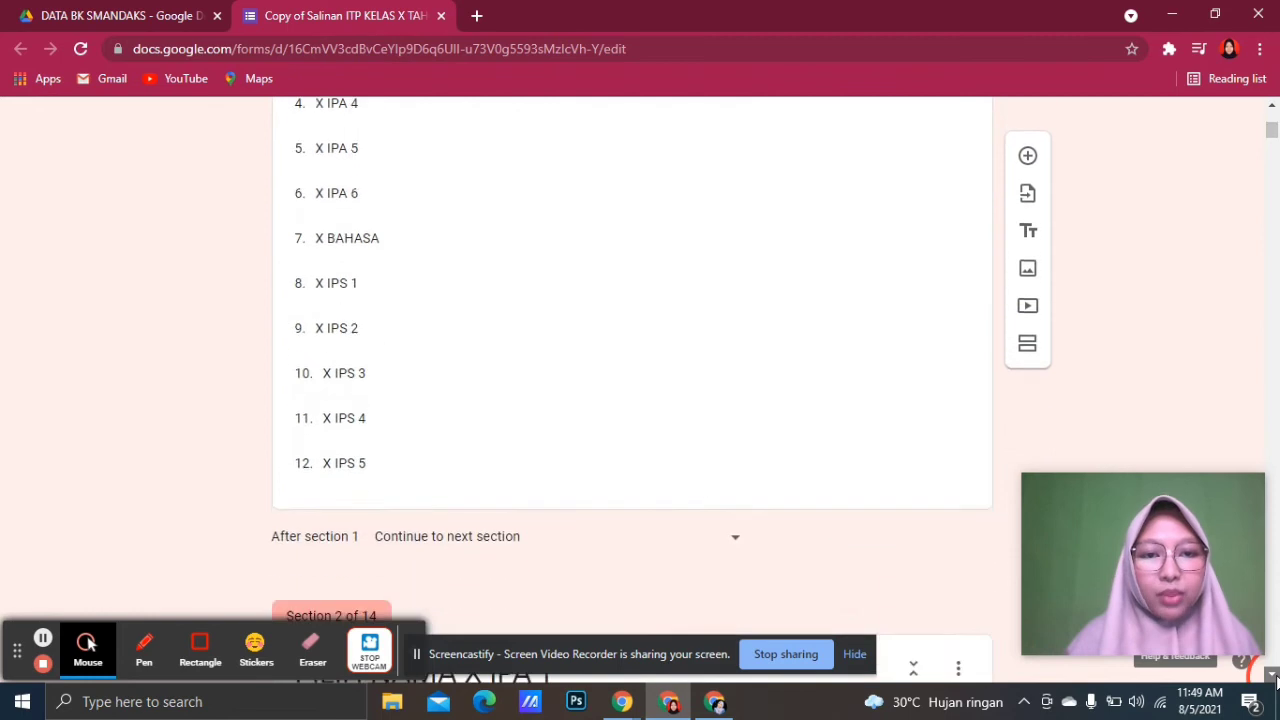
pyautogui.click(1273, 675)
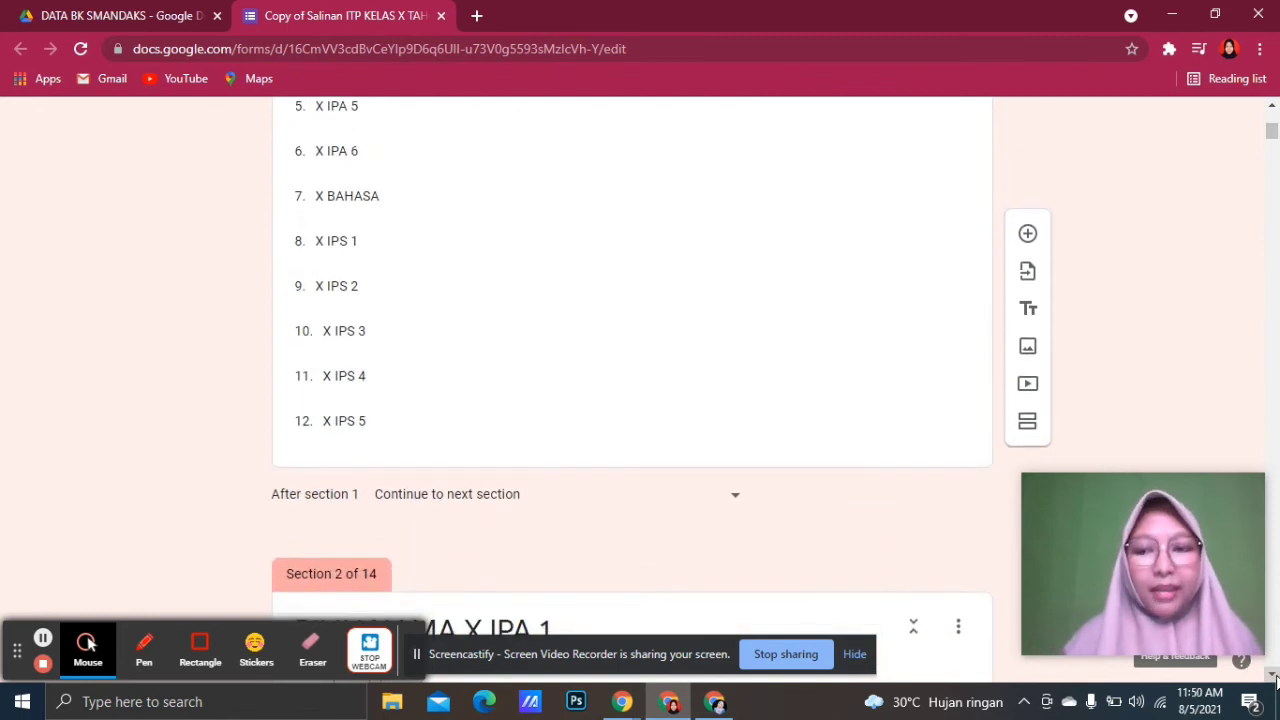
pyautogui.scroll(-4, 1274, 676)
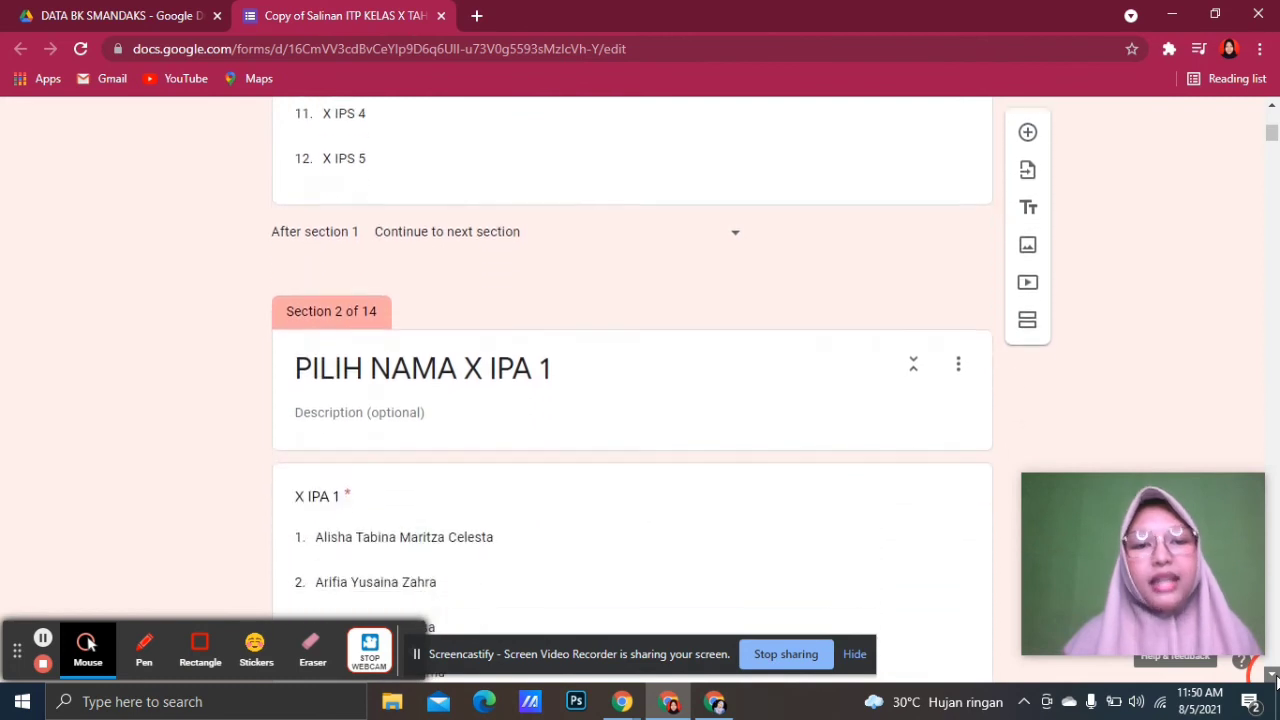
# Examine the student name lists per class, starting with section 2, PILIH NAMA X IPA 1.
pyautogui.scroll(-2, 1274, 676)
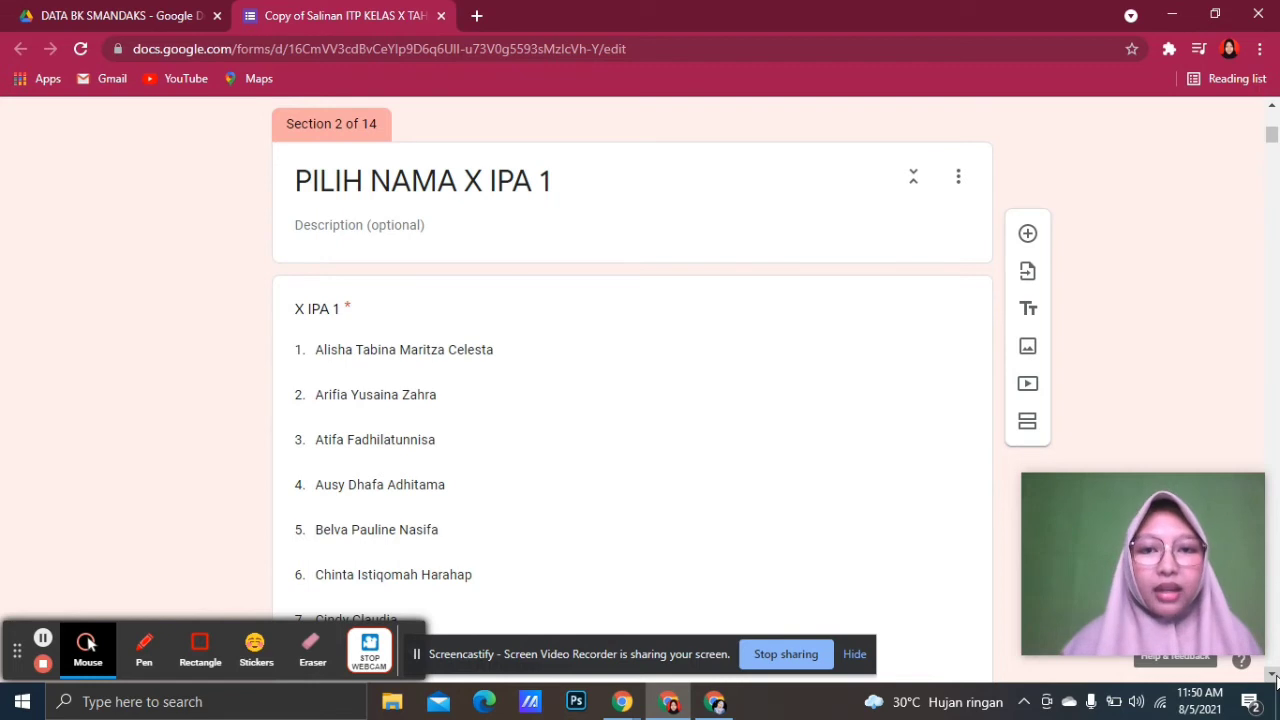
pyautogui.click(1274, 676)
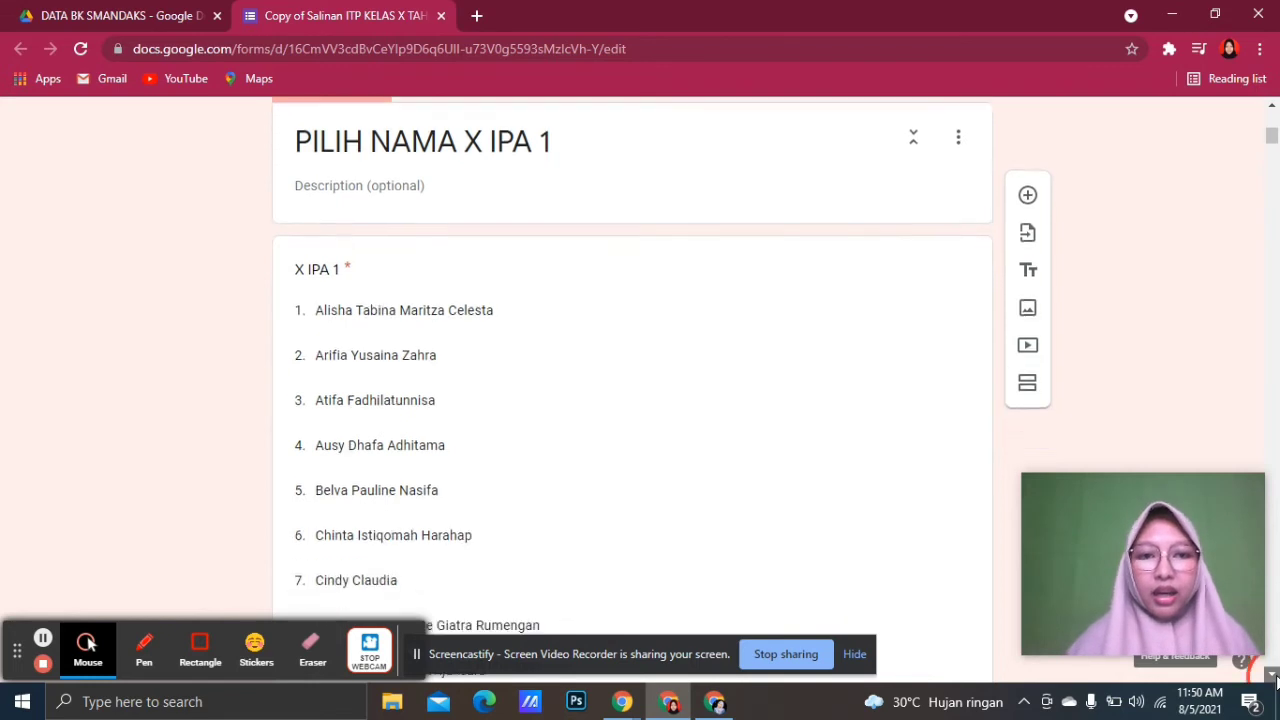
pyautogui.click(1274, 677)
pyautogui.click(1274, 677)
pyautogui.click(1274, 677)
pyautogui.click(1274, 677)
pyautogui.click(1274, 677)
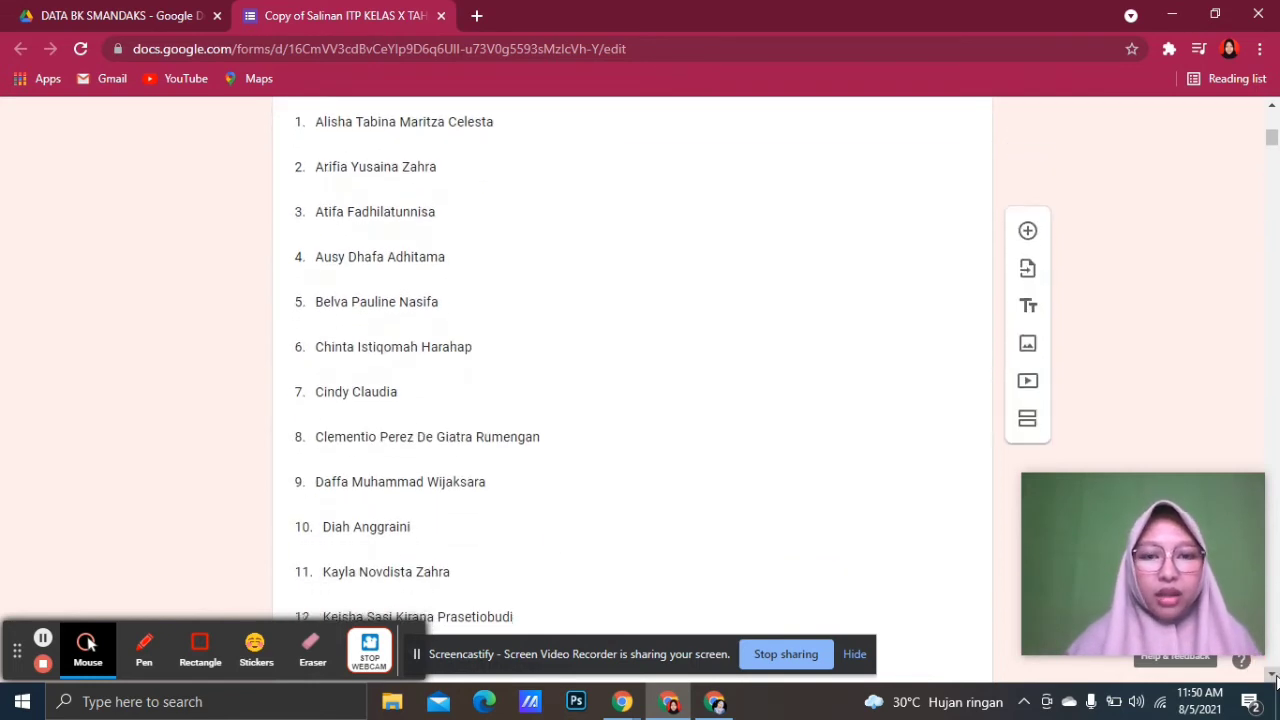
pyautogui.moveTo(1274, 677); pyautogui.dragTo(1274, 677)
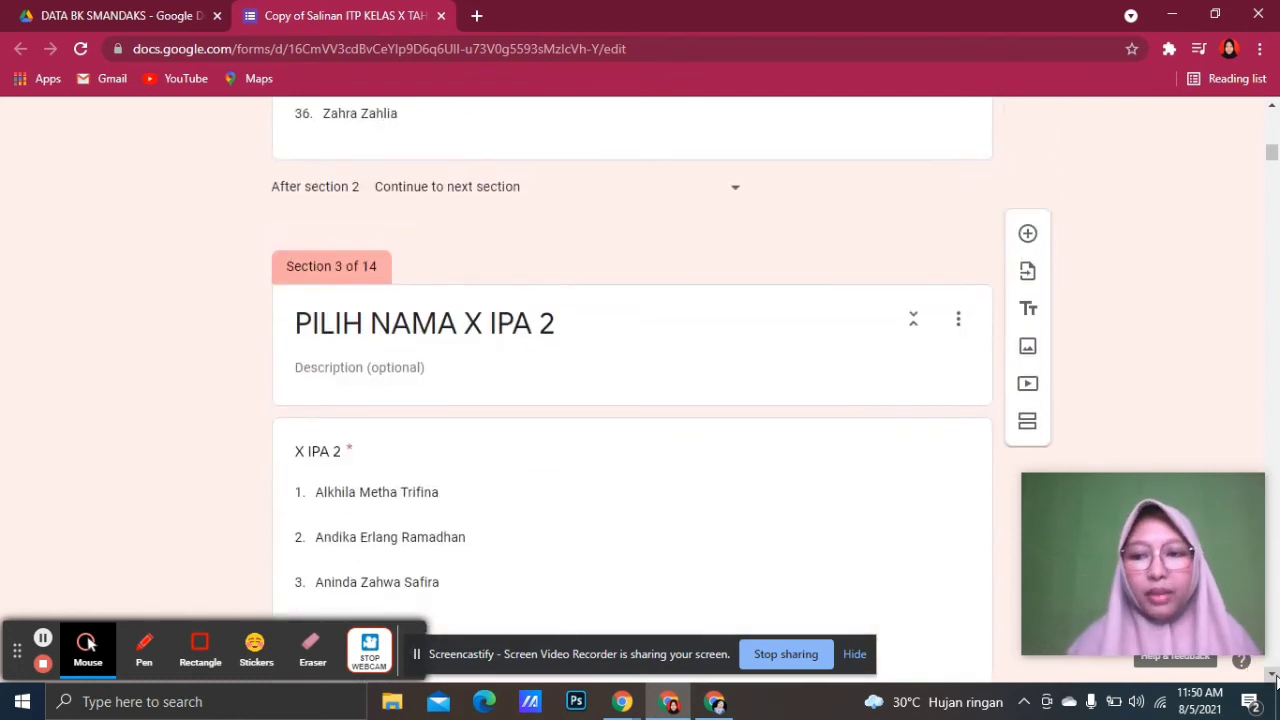
pyautogui.click(1273, 156)
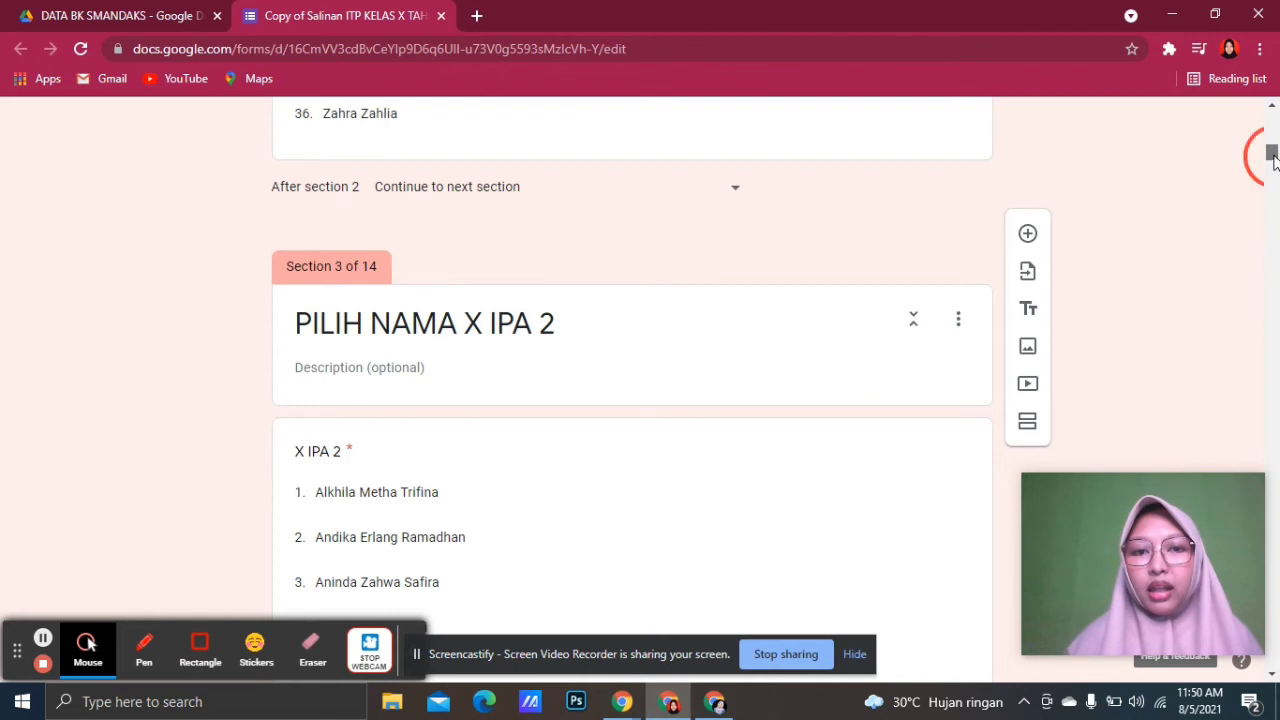
pyautogui.moveTo(1273, 156); pyautogui.dragTo(1273, 365)
# Inspect section 14's gender question, the Pernyataan No. 1 statements and the matching multiple-choice question No. 1.
pyautogui.click(1271, 675)
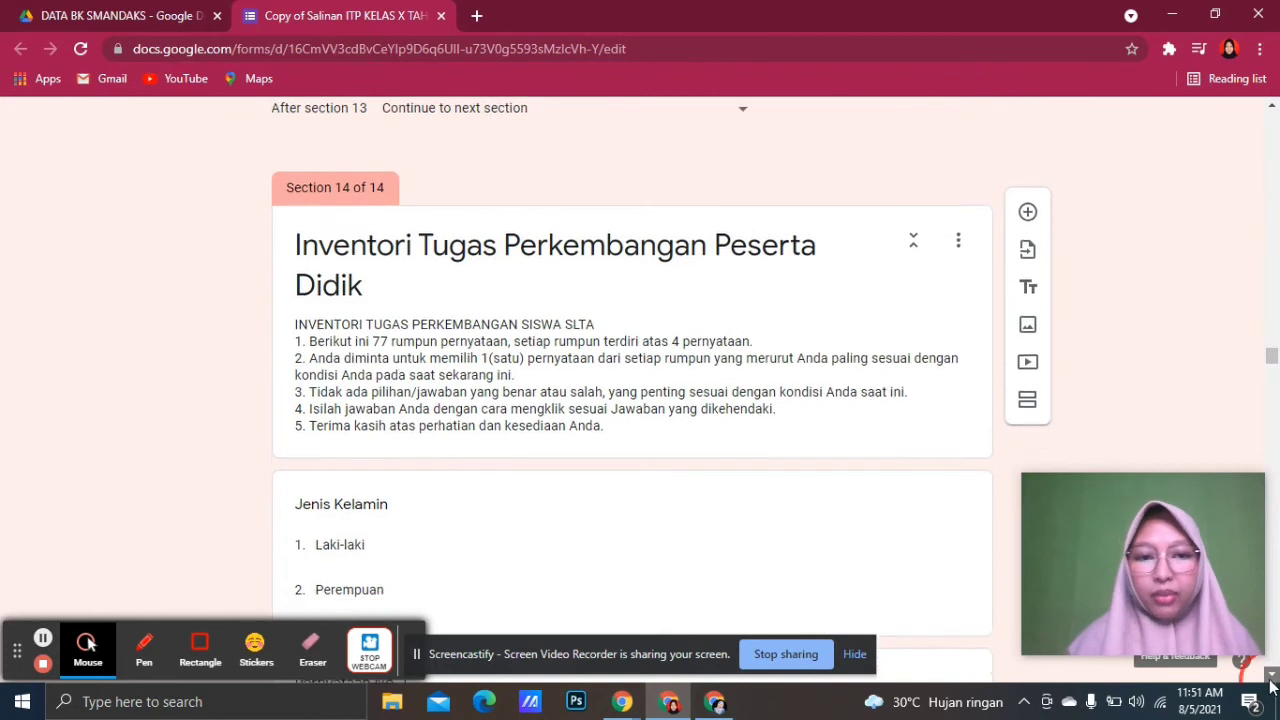
pyautogui.moveTo(1271, 675); pyautogui.dragTo(1271, 675)
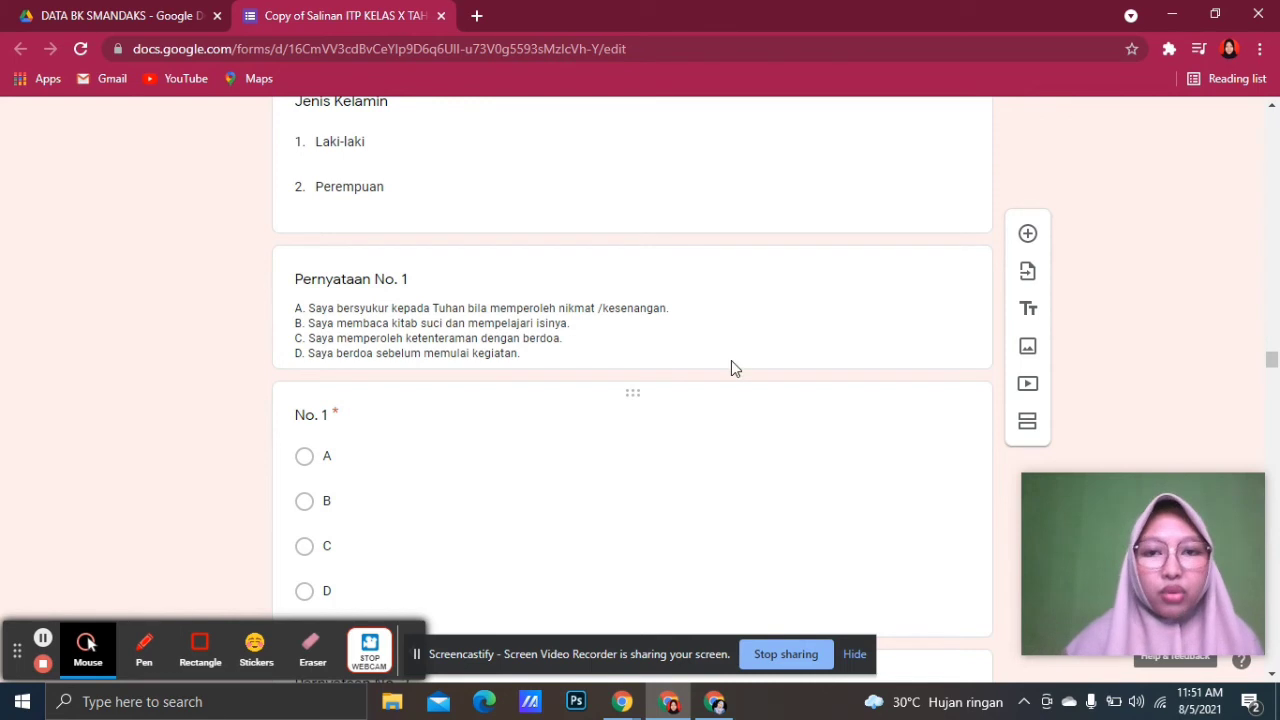
pyautogui.tripleClick(714, 323)
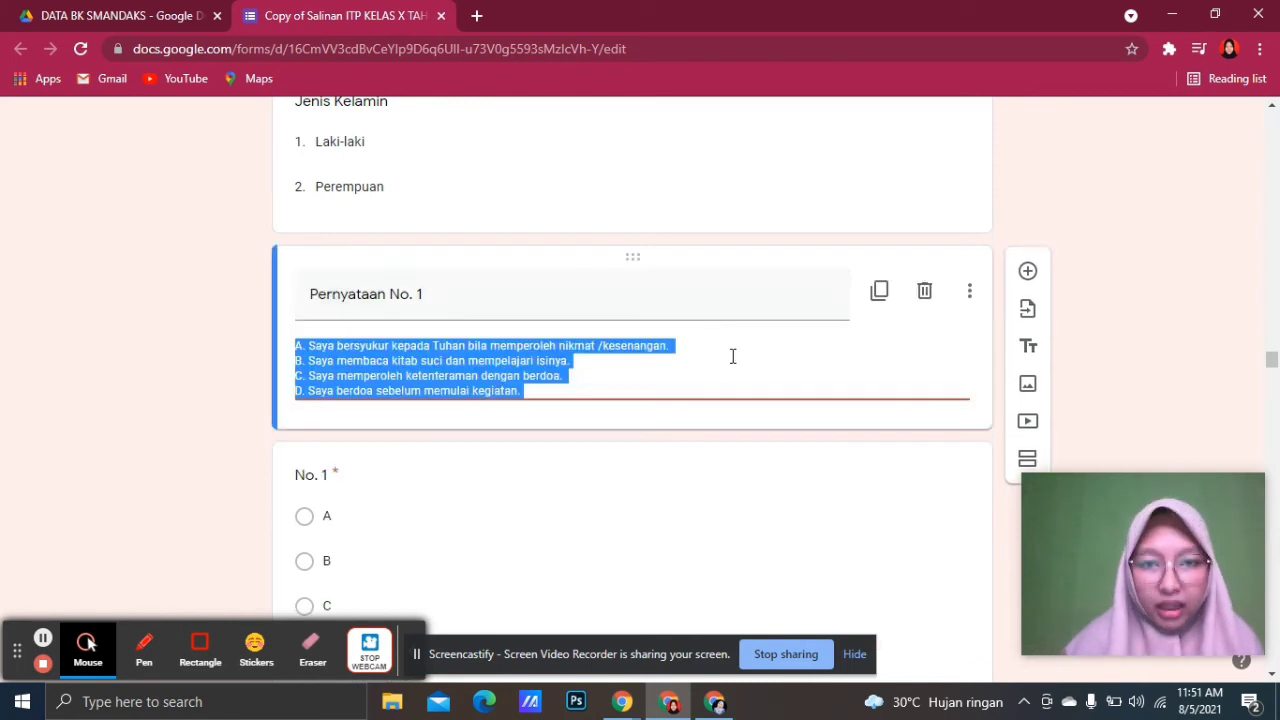
pyautogui.click(1111, 357)
pyautogui.moveTo(1255, 519)
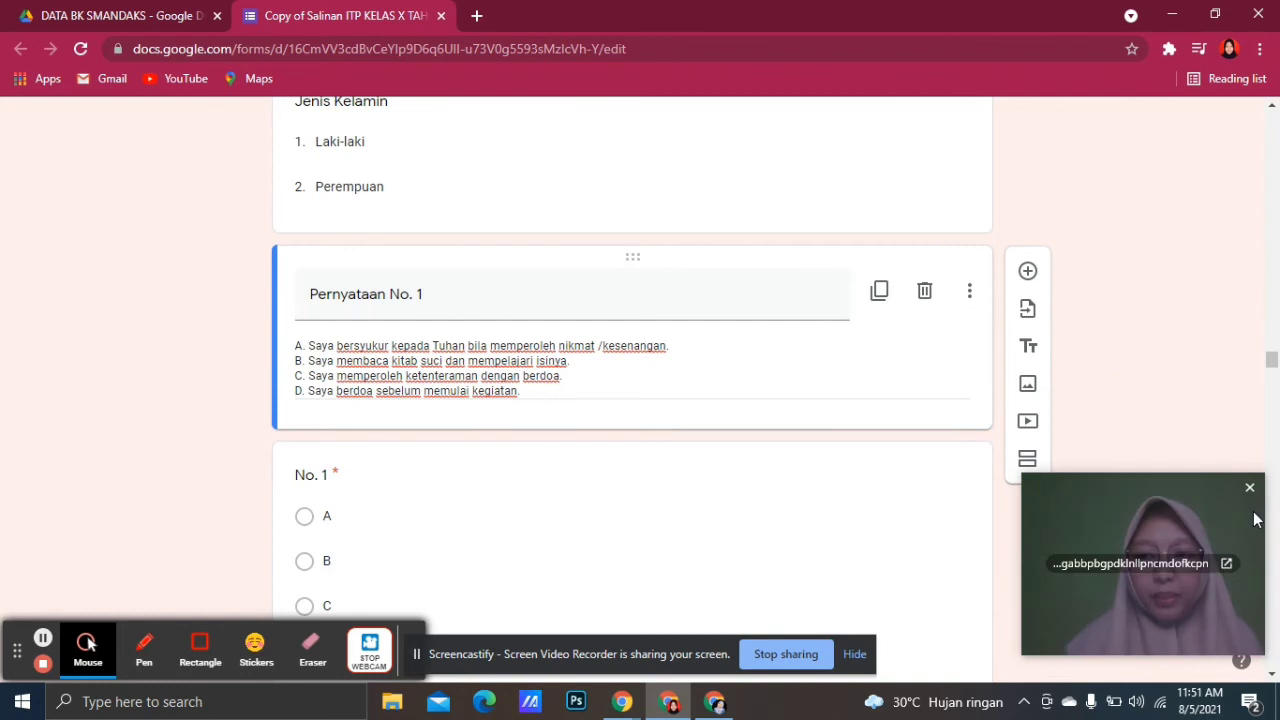
pyautogui.click(1273, 677)
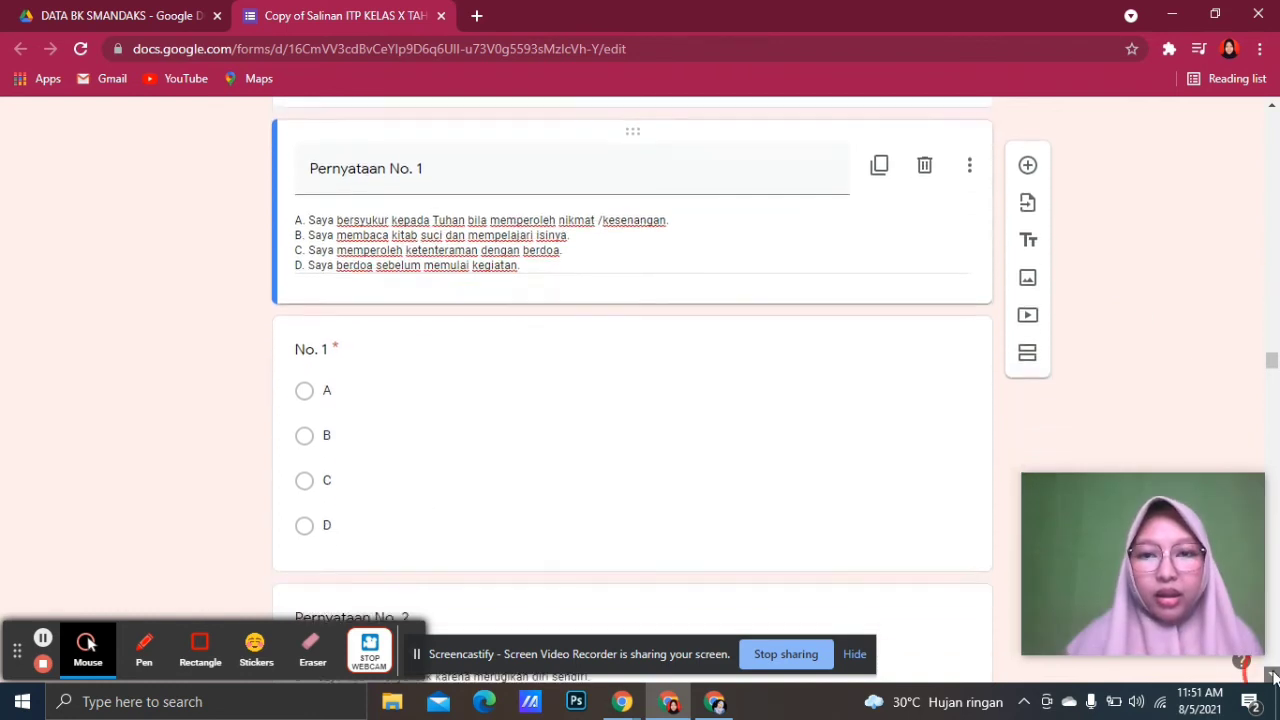
pyautogui.scroll(-1, 1273, 677)
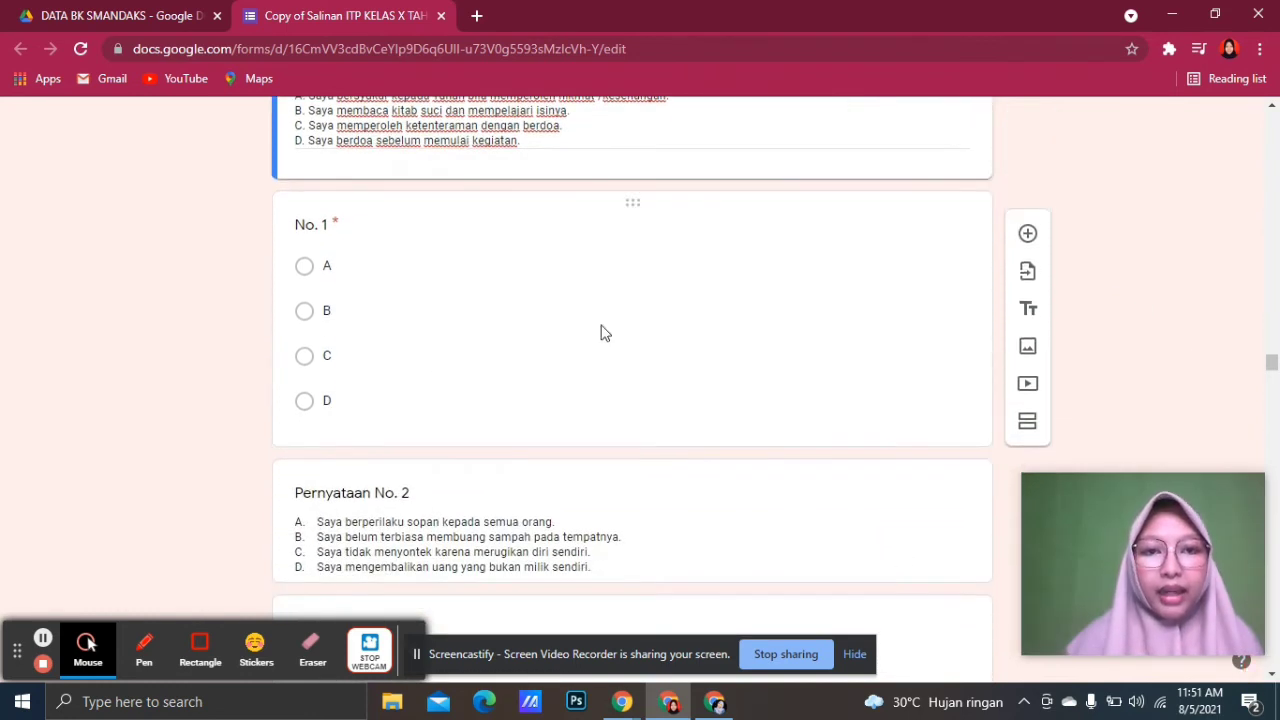
pyautogui.click(600, 322)
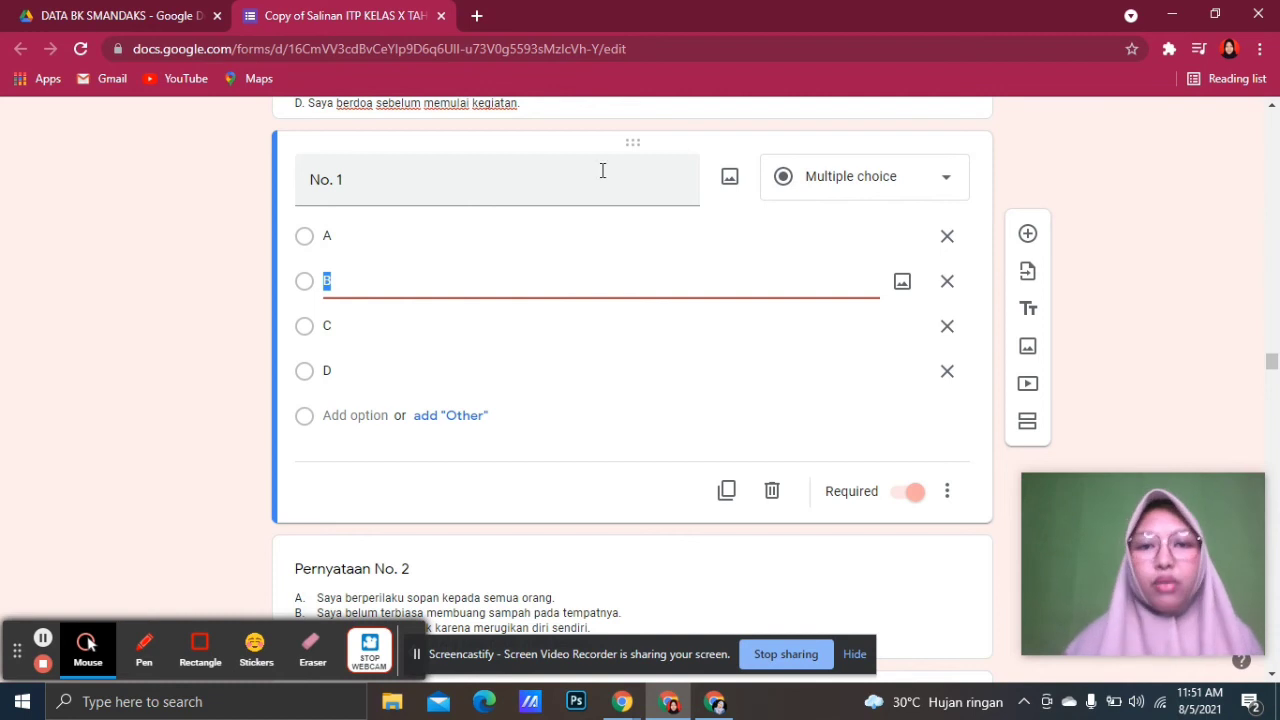
pyautogui.click(1272, 105)
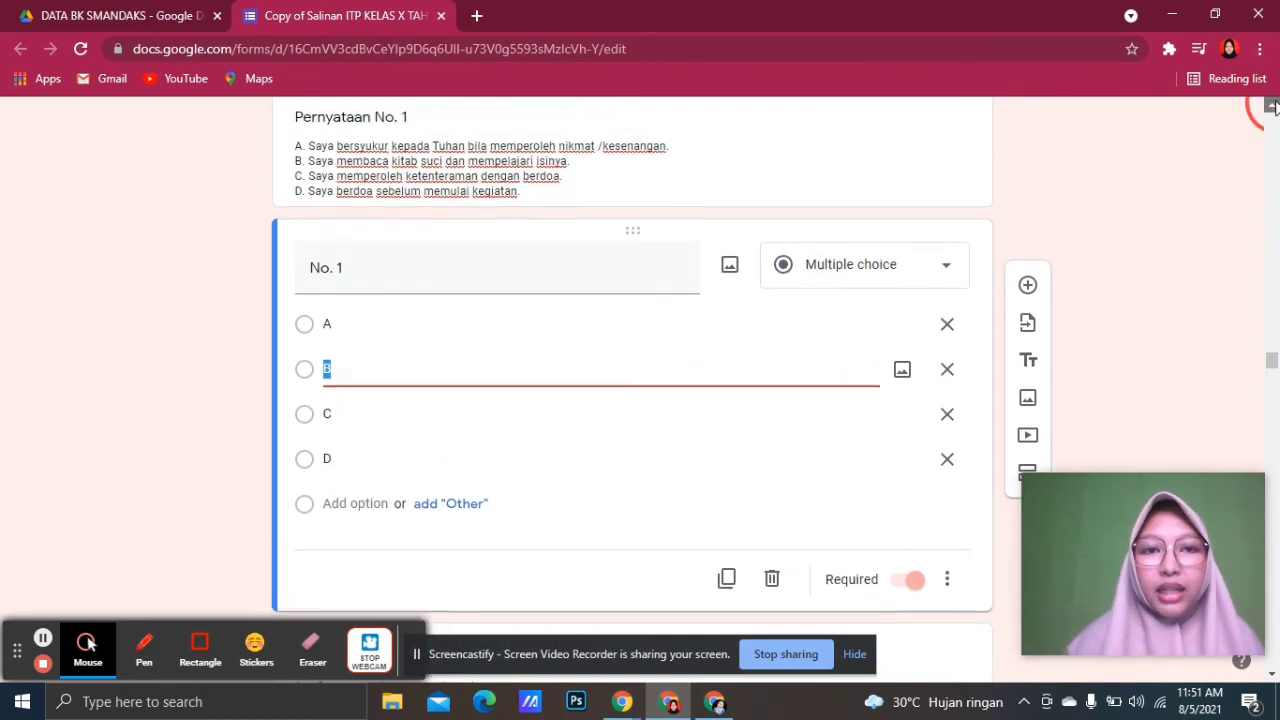
pyautogui.click(1272, 105)
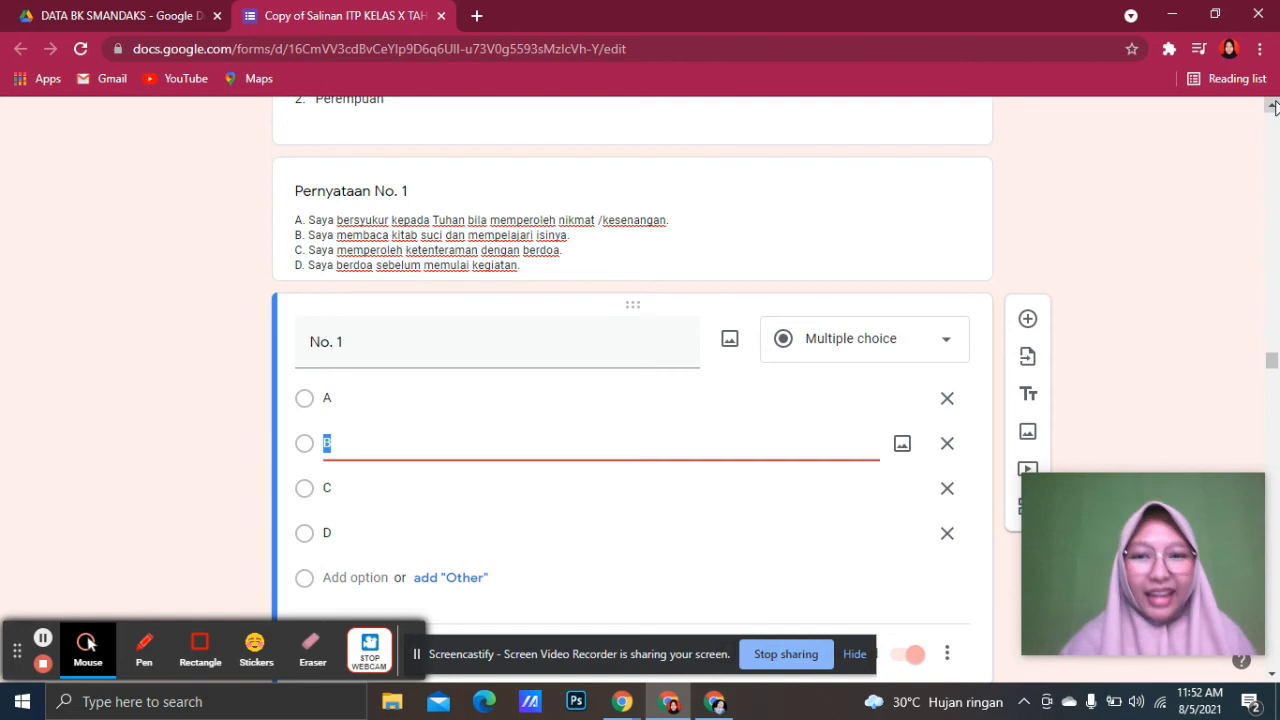
# Check the form's last item, Pernyataan No. 77 with its question, and return to the start of the form.
pyautogui.click(1272, 364)
pyautogui.moveTo(1272, 364); pyautogui.dragTo(1270, 668)
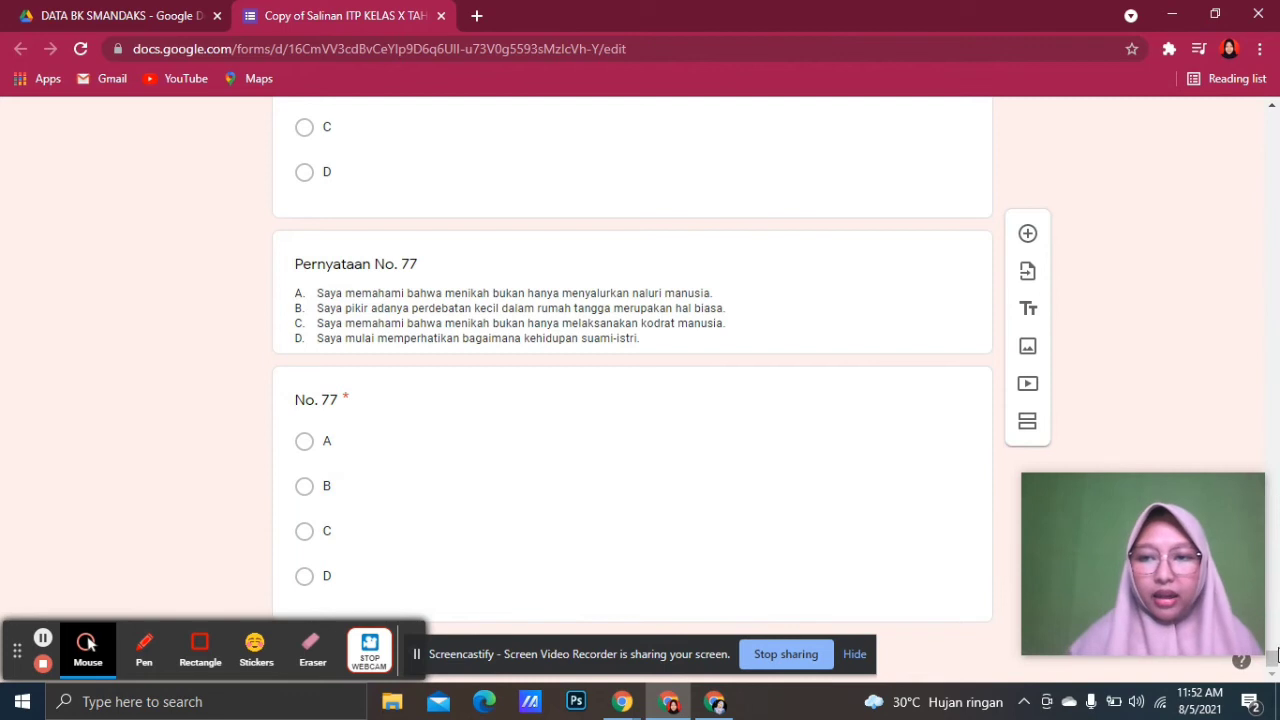
pyautogui.moveTo(1271, 660); pyautogui.dragTo(1272, 124)
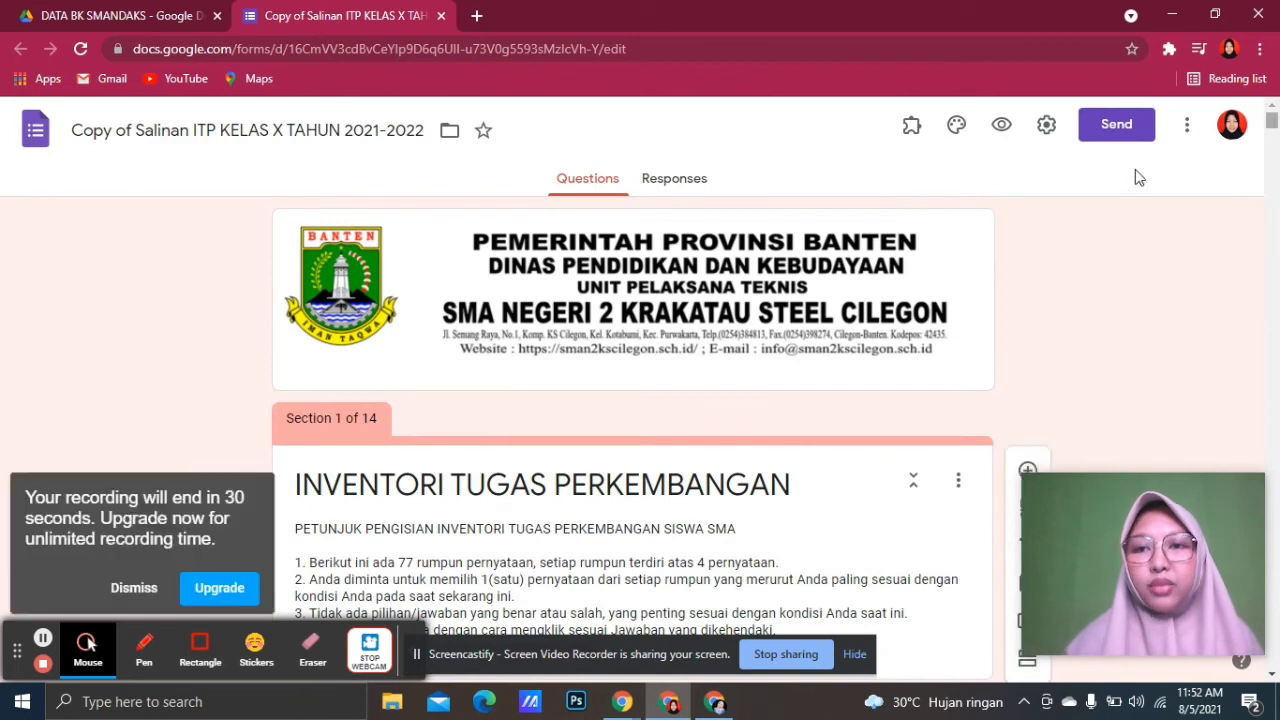
# Preview the form as a respondent and review the instructions and questions on its first page.
pyautogui.click(1001, 128)
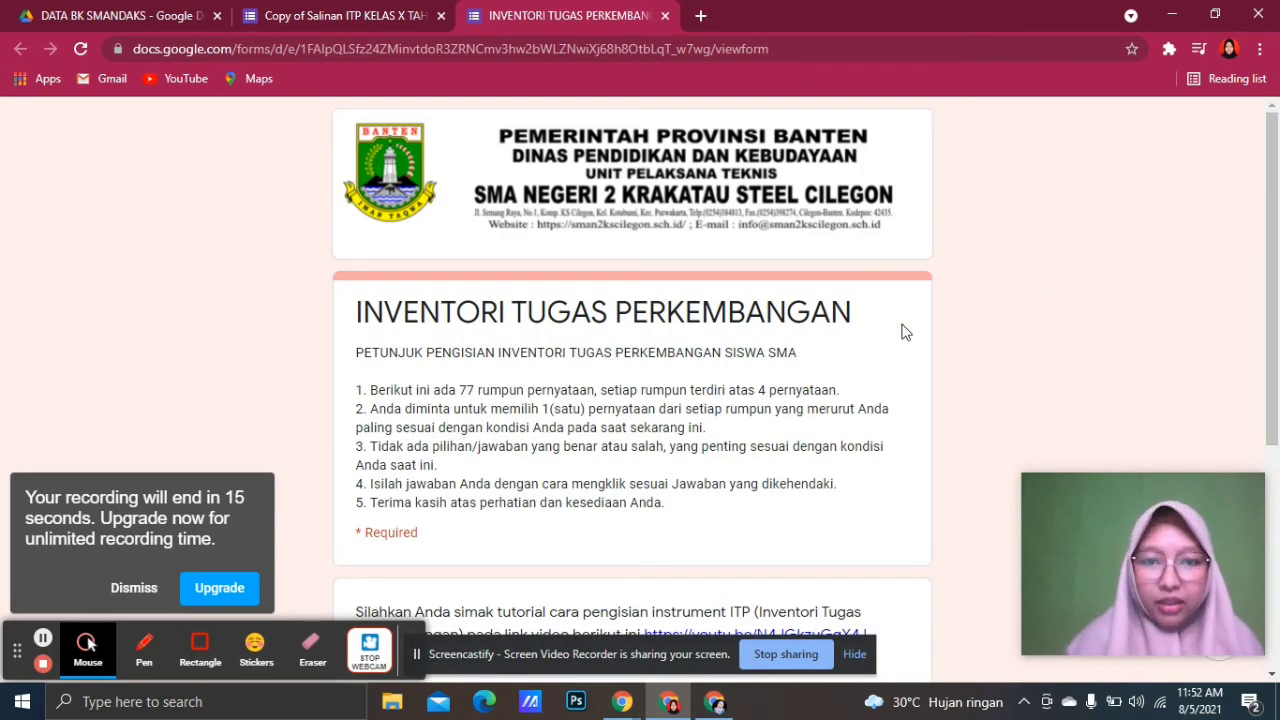
pyautogui.moveTo(1272, 165); pyautogui.dragTo(1275, 190)
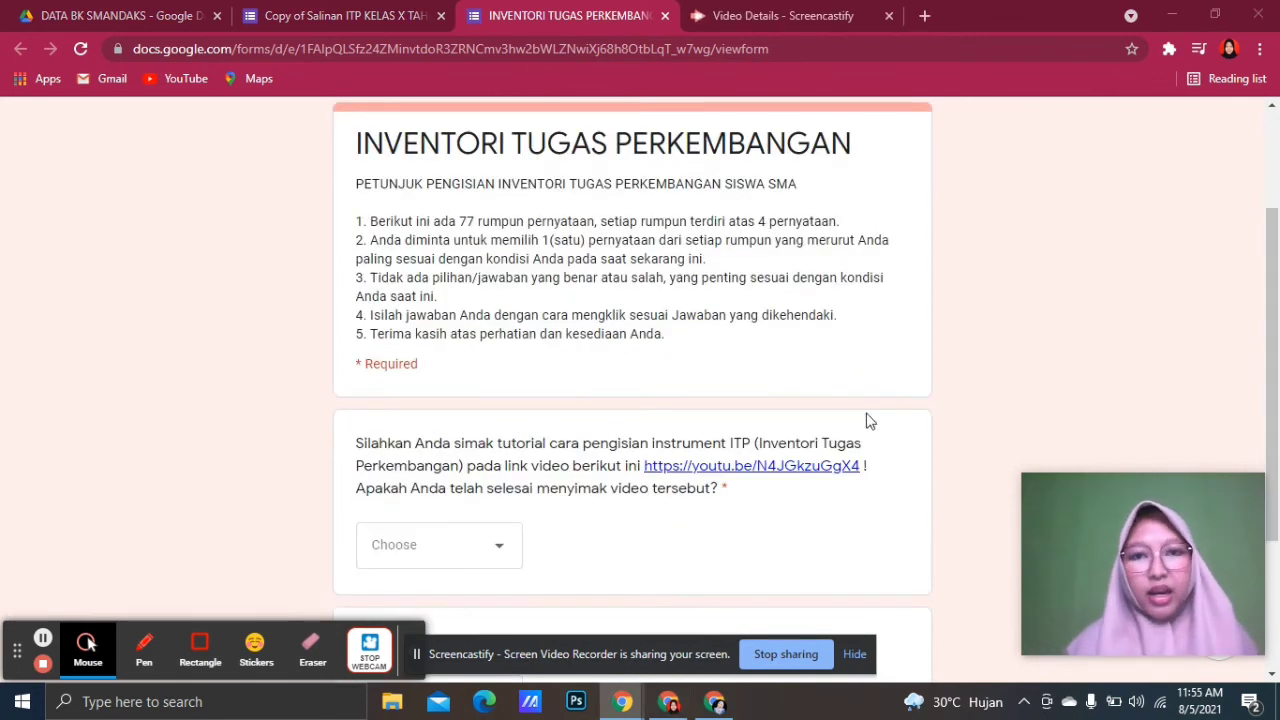
pyautogui.click(1276, 228)
pyautogui.moveTo(1276, 228); pyautogui.dragTo(1278, 352)
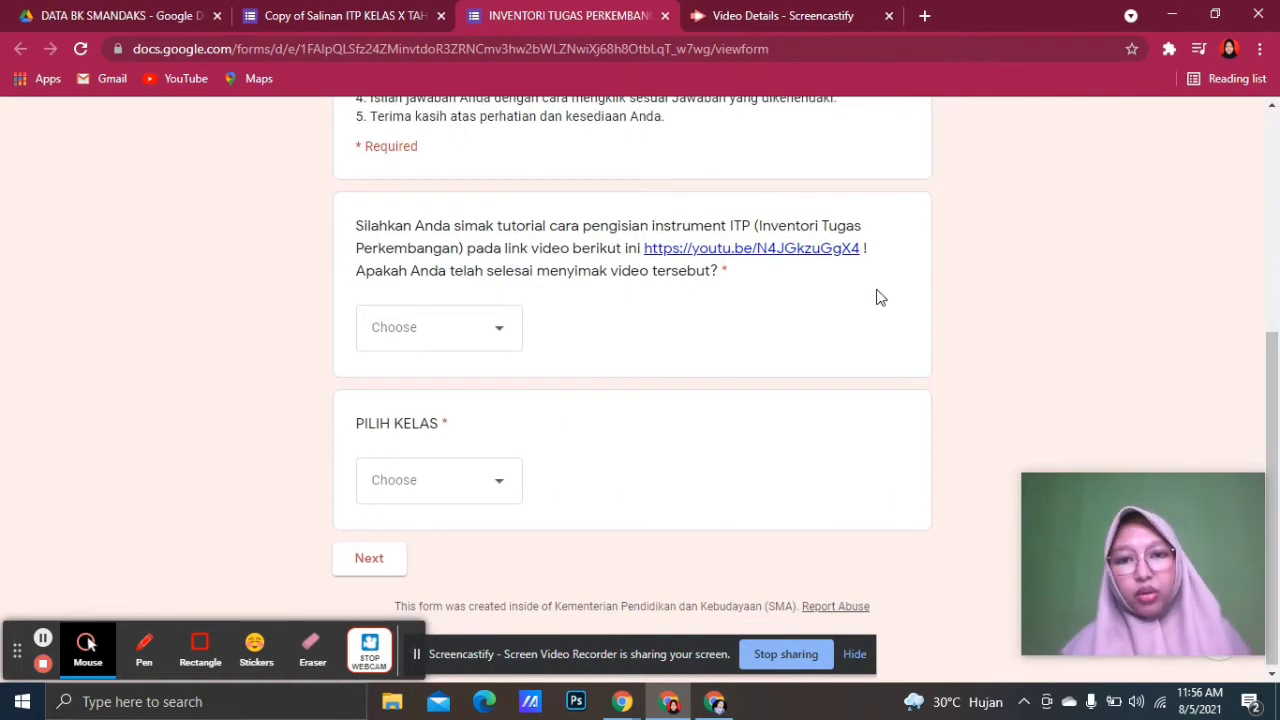
# Open the tutorial video linked in the first question and close it again.
pyautogui.click(808, 257)
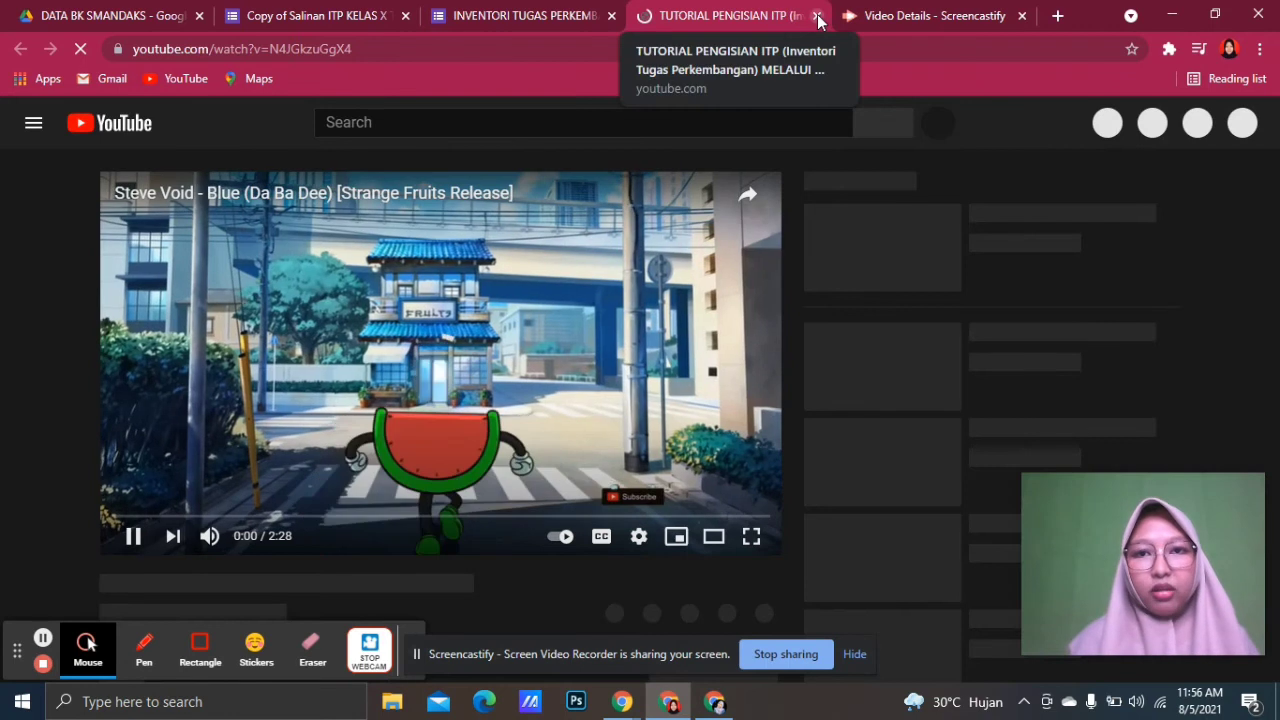
pyautogui.click(818, 19)
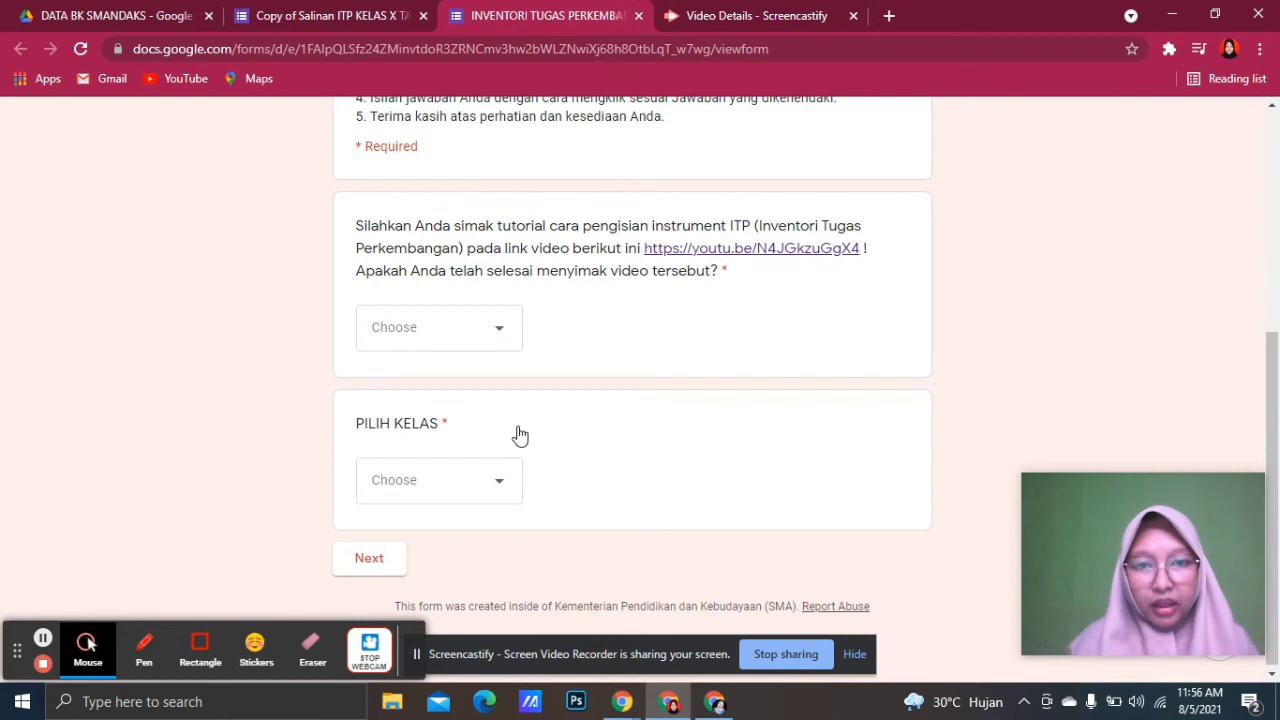
# Answer YA to the tutorial video question, choose class X IPA 1, and continue to the following form page.
pyautogui.click(479, 334)
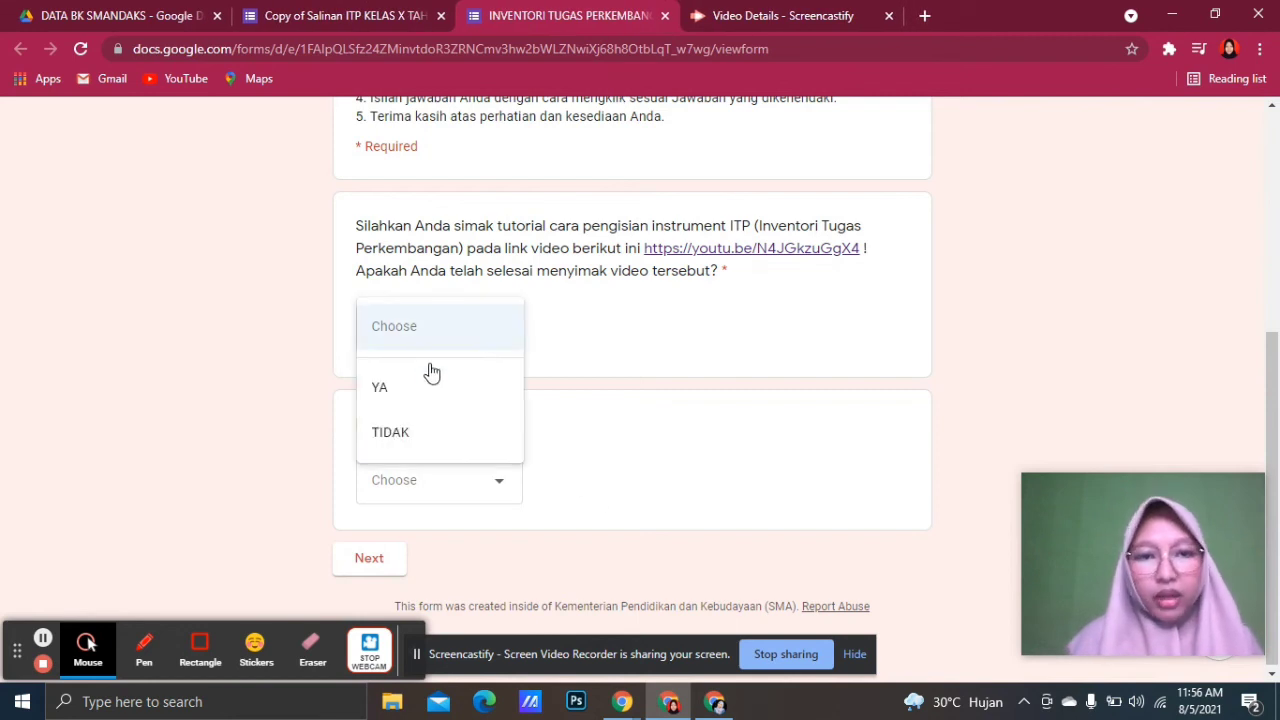
pyautogui.click(378, 395)
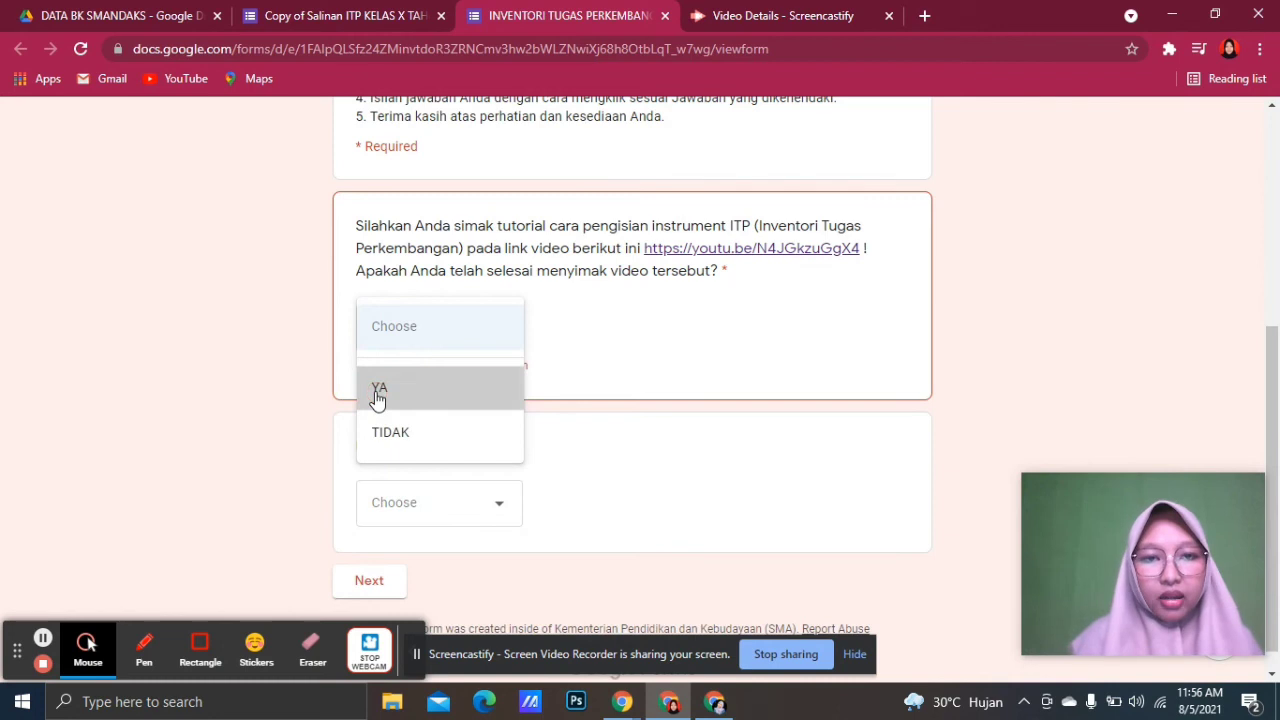
pyautogui.click(437, 485)
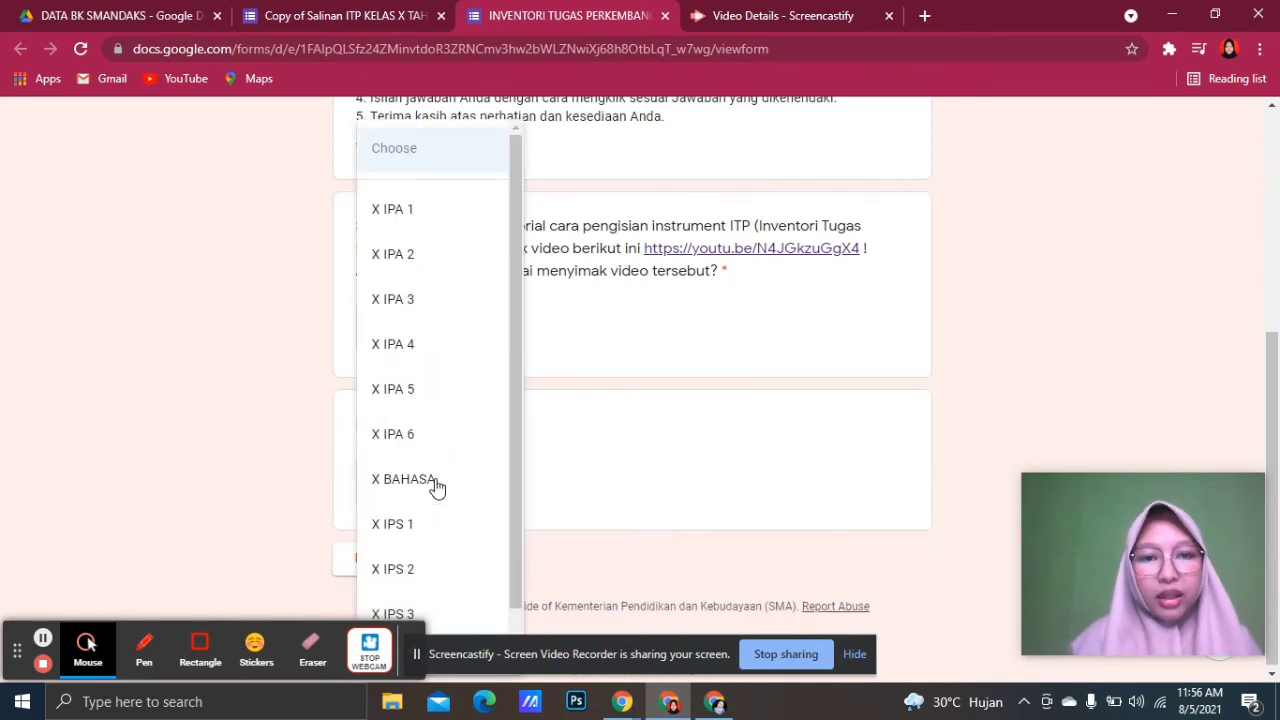
pyautogui.click(407, 211)
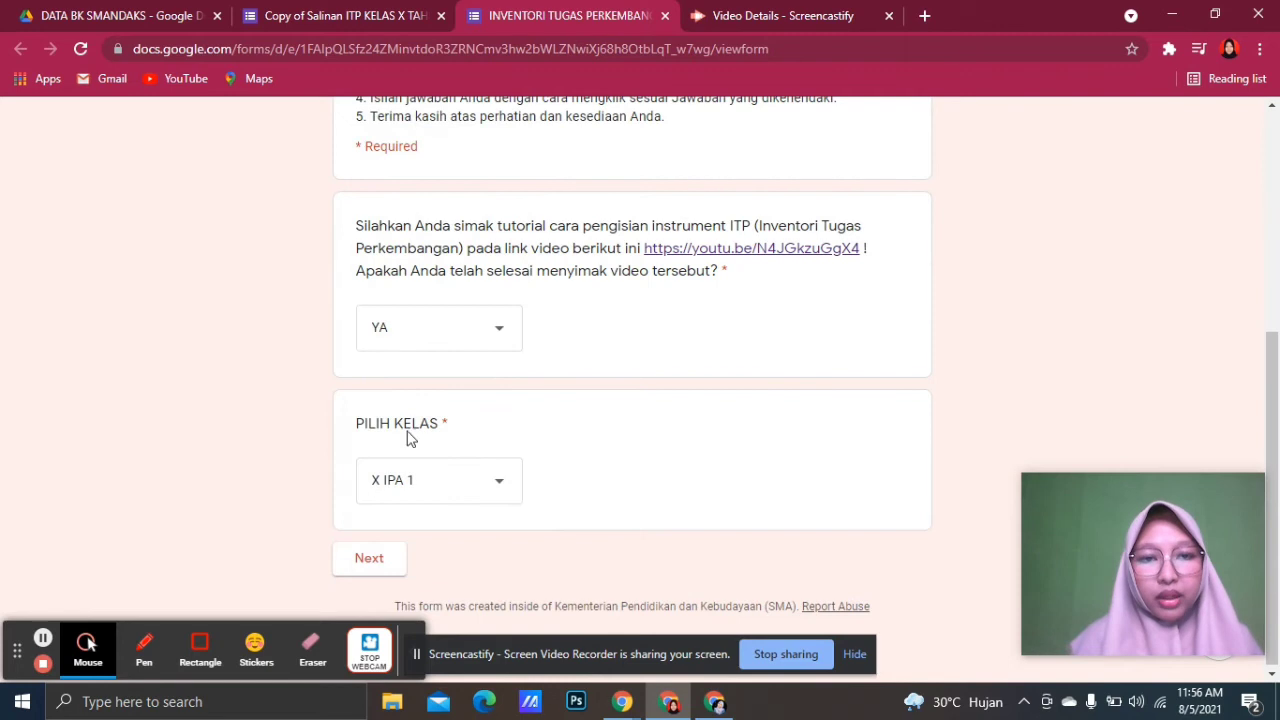
pyautogui.click(367, 562)
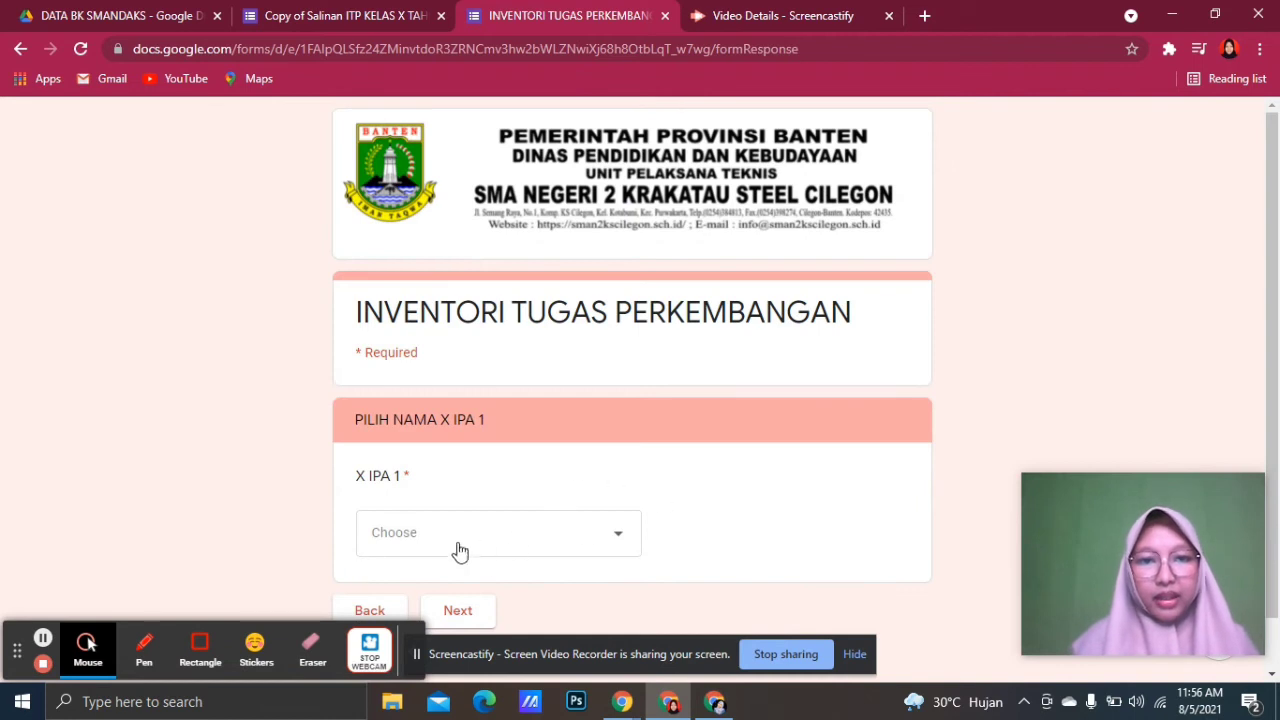
# Choose the first listed student name for class X IPA 1 and continue to the questionnaire page.
pyautogui.click(430, 546)
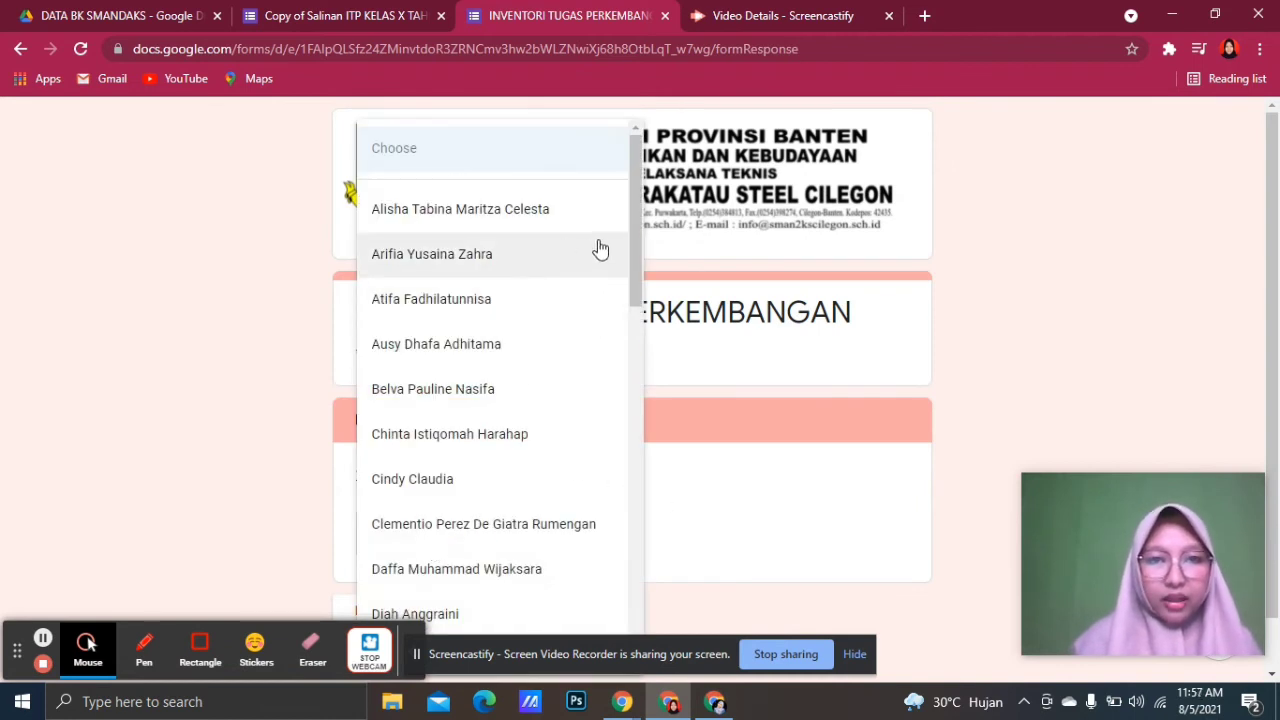
pyautogui.click(475, 220)
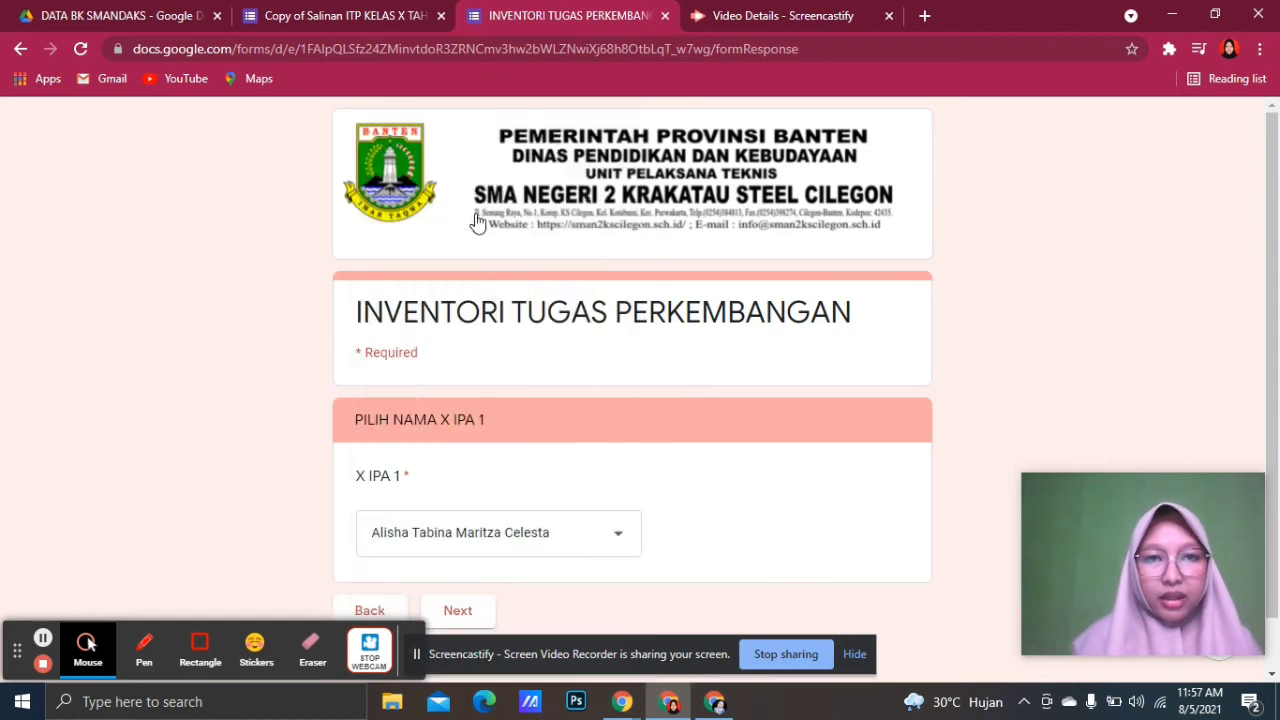
pyautogui.scroll(-1, 1273, 315)
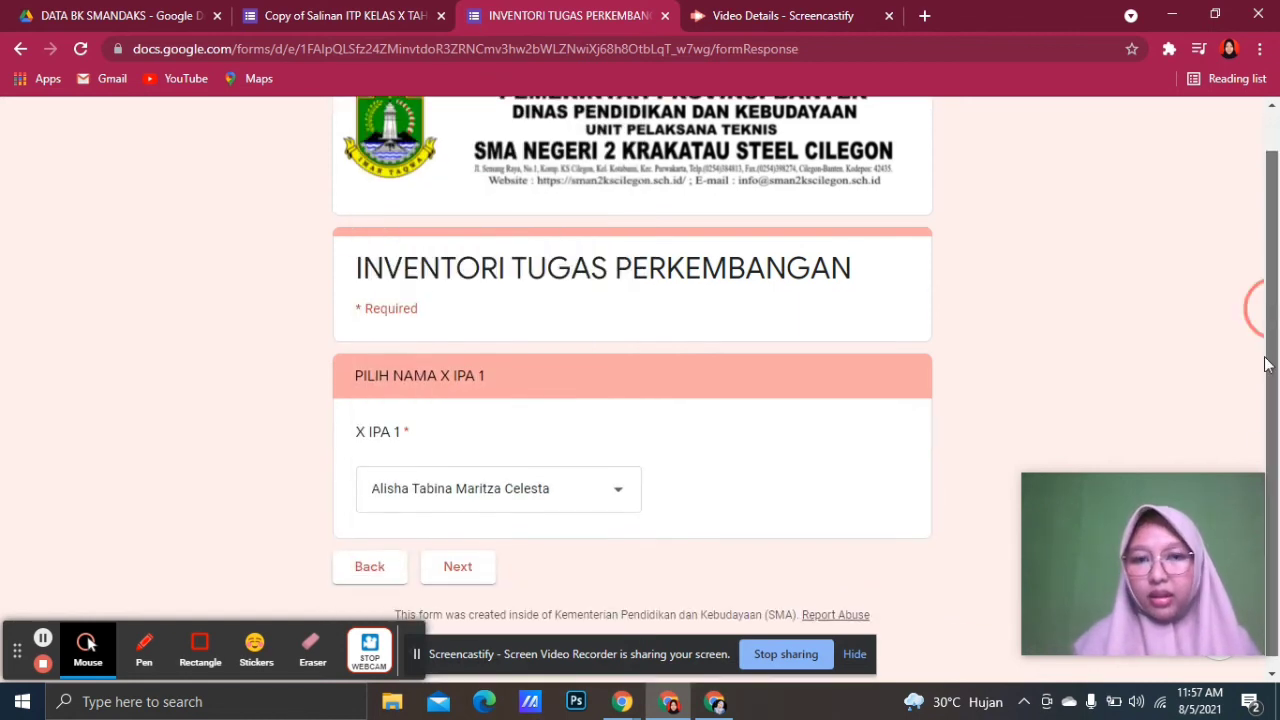
pyautogui.click(458, 566)
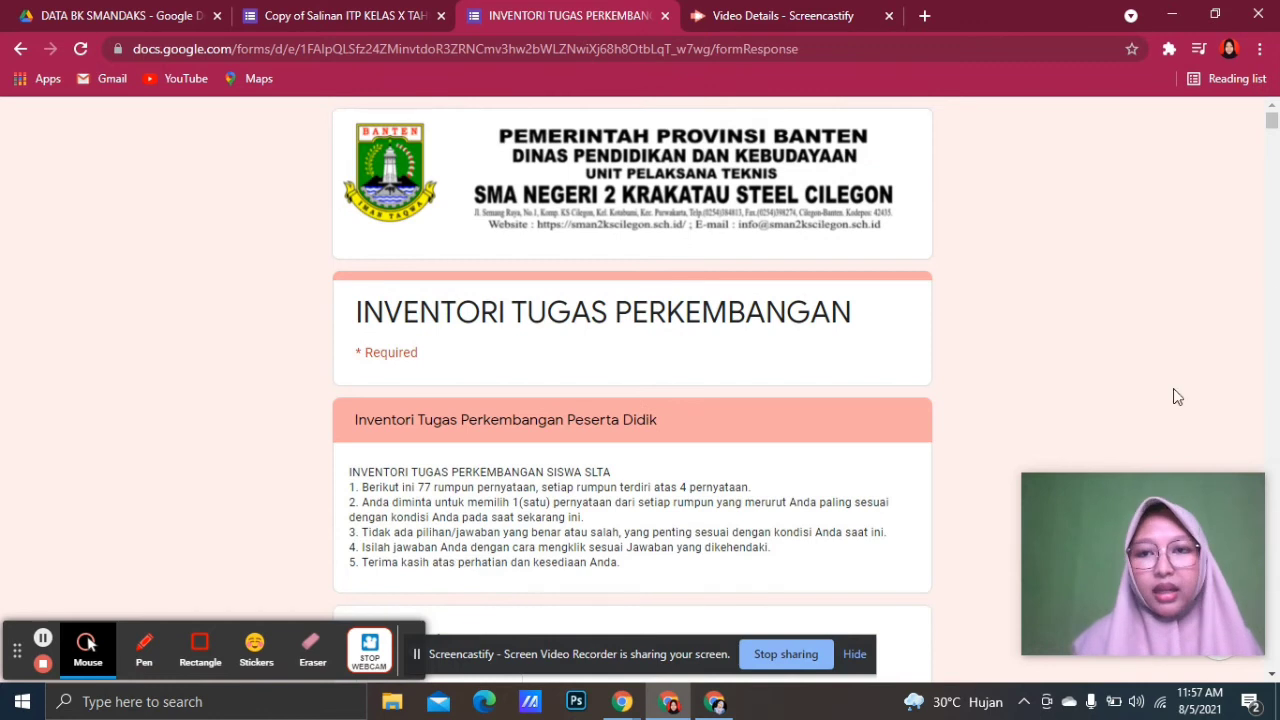
# Review the questionnaire instructions and set Jenis Kelamin to Perempuan.
pyautogui.click(1275, 136)
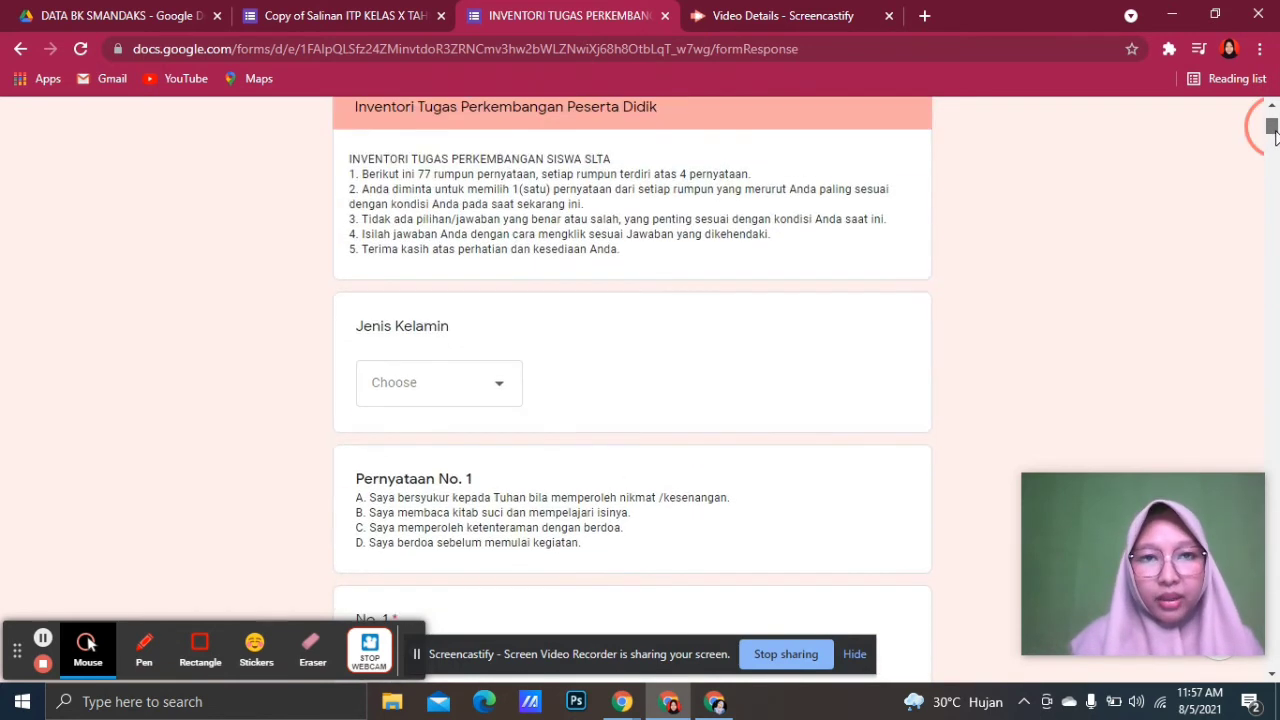
pyautogui.scroll(1, 1275, 136)
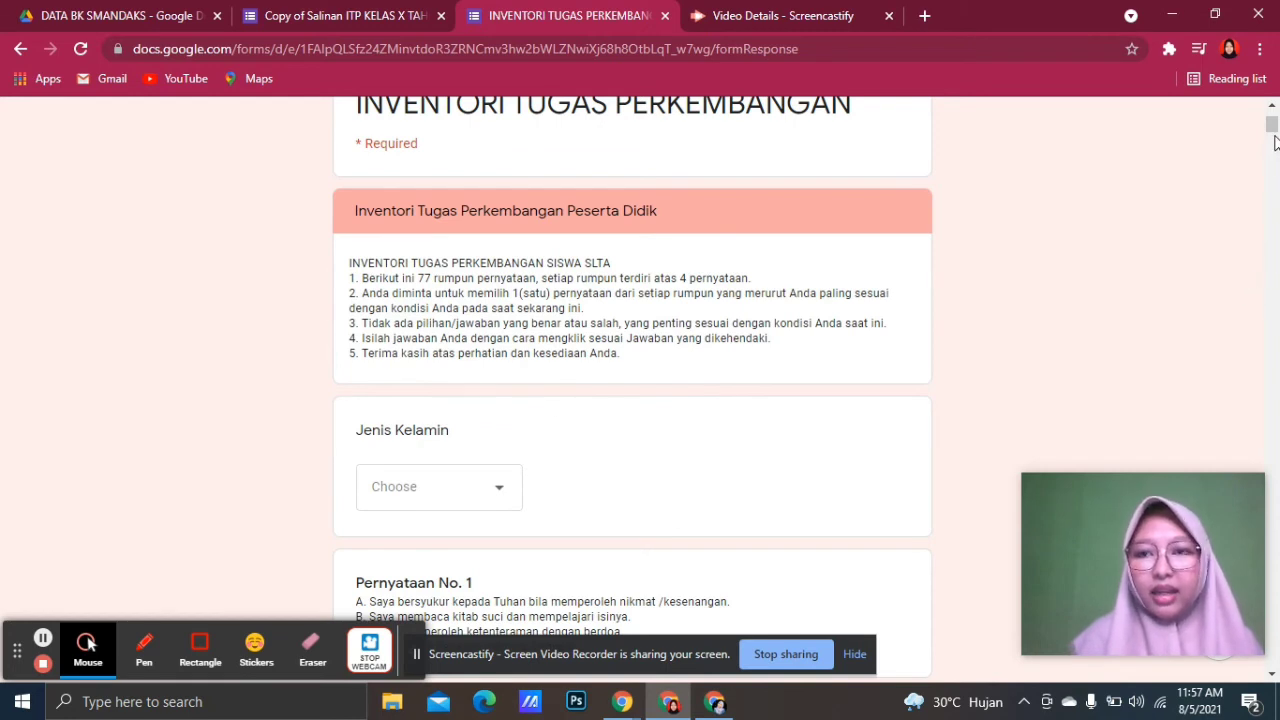
pyautogui.moveTo(1270, 128); pyautogui.dragTo(1270, 141)
pyautogui.click(462, 218)
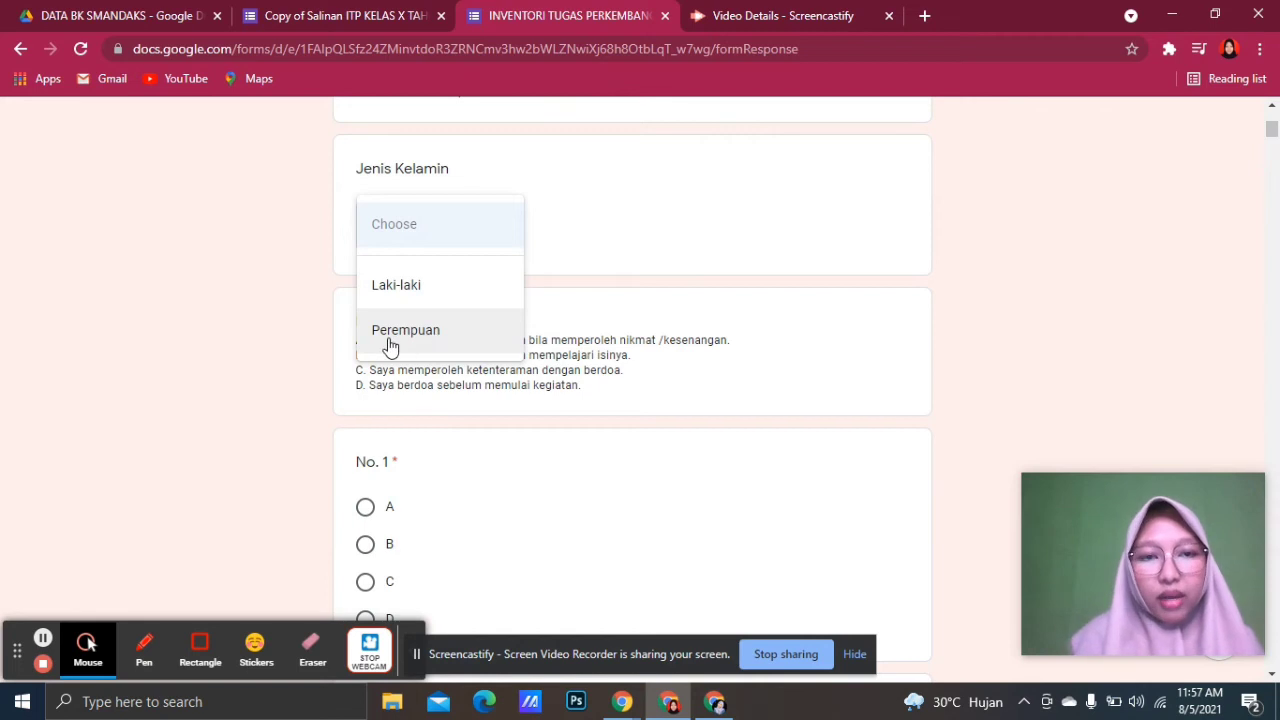
pyautogui.click(390, 345)
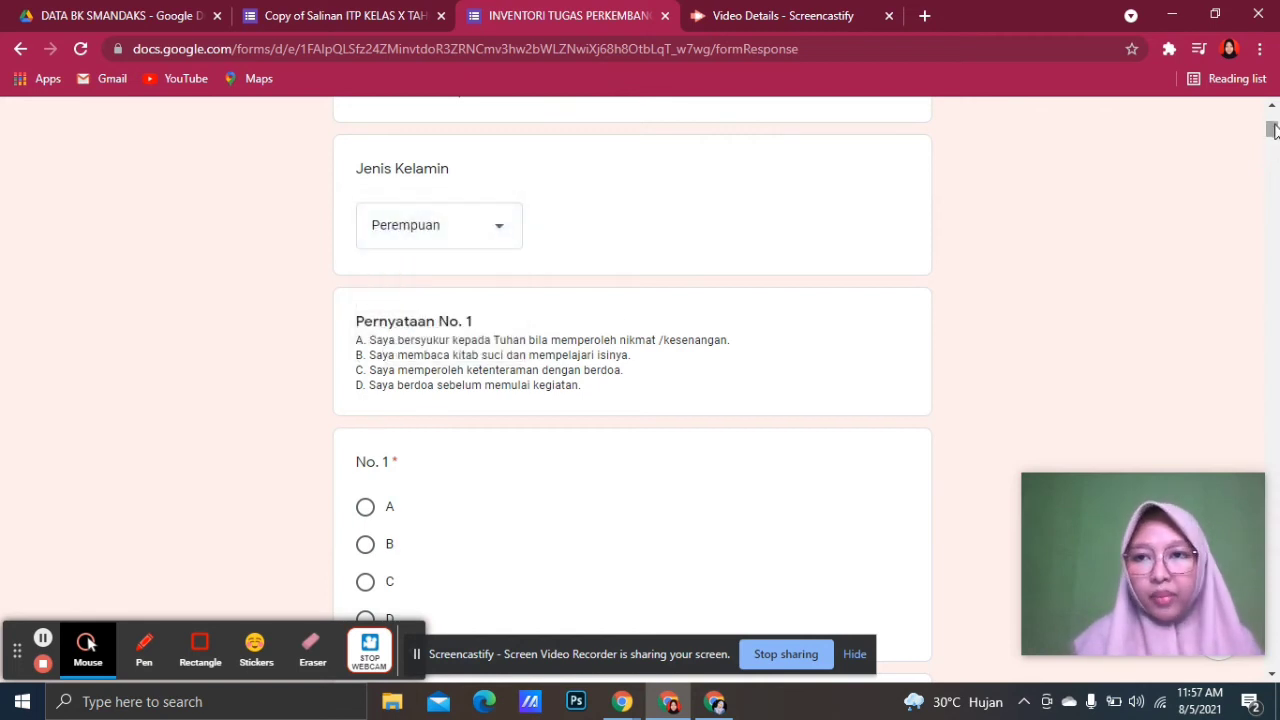
# Answer A for statement No. 1 and go through the remaining statements to No. 77 at the form's end.
pyautogui.moveTo(1272, 130); pyautogui.dragTo(1272, 132)
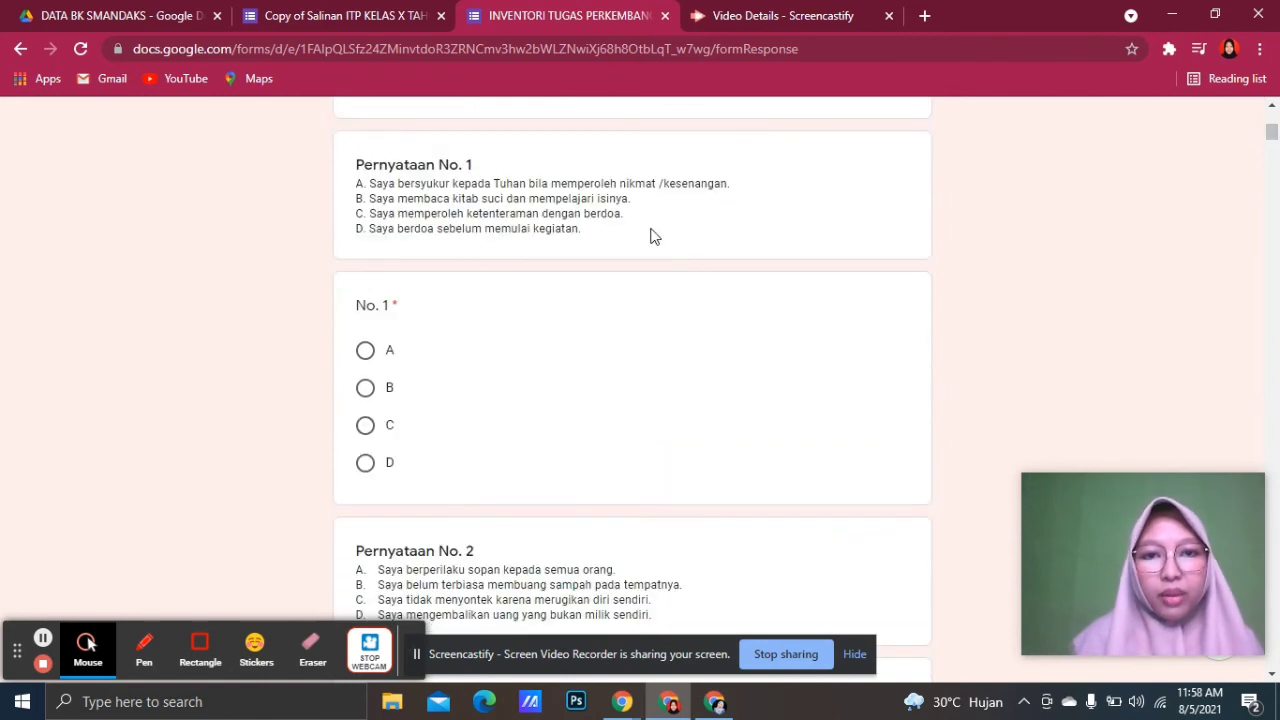
pyautogui.click(365, 350)
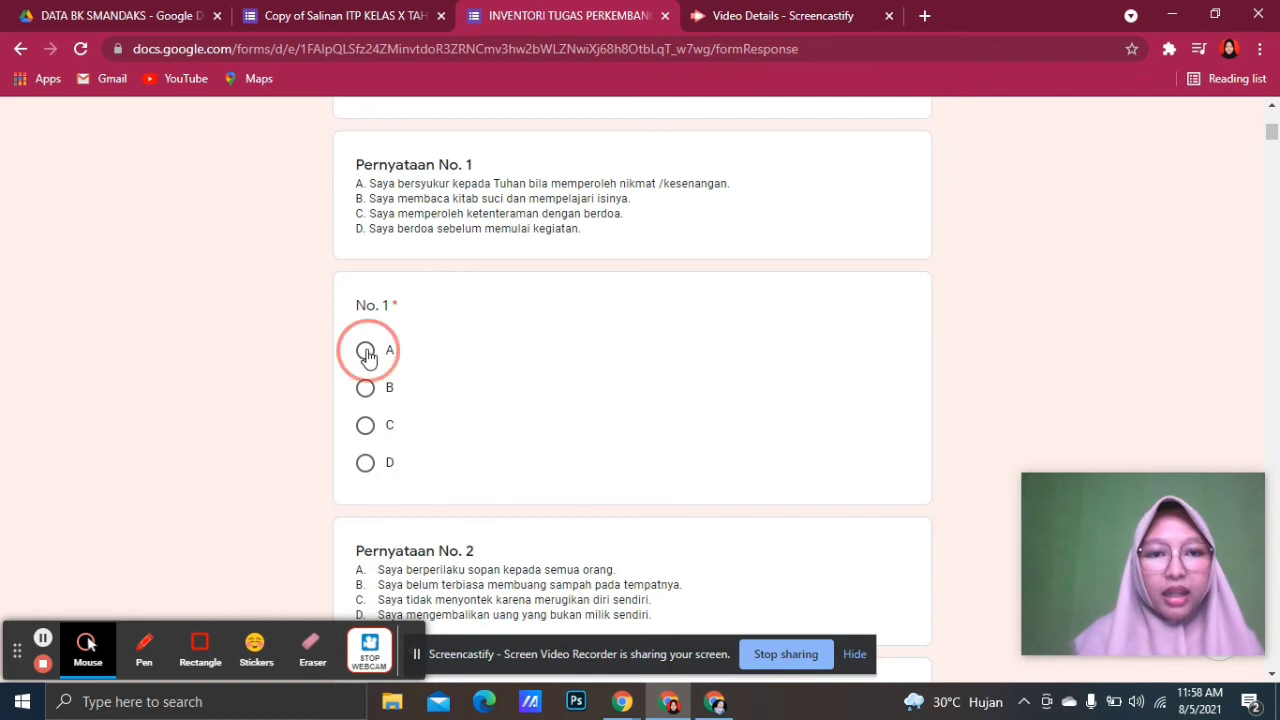
pyautogui.moveTo(1272, 138); pyautogui.dragTo(1274, 155)
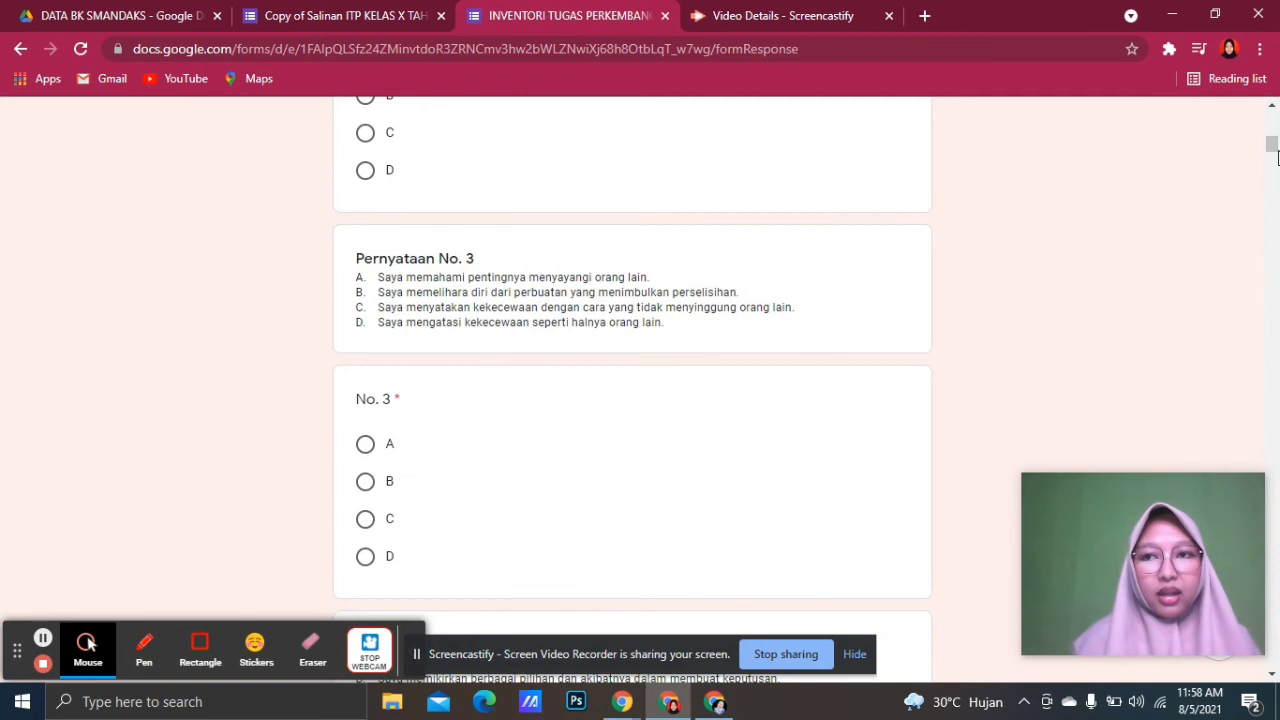
pyautogui.moveTo(1272, 150); pyautogui.dragTo(1247, 692)
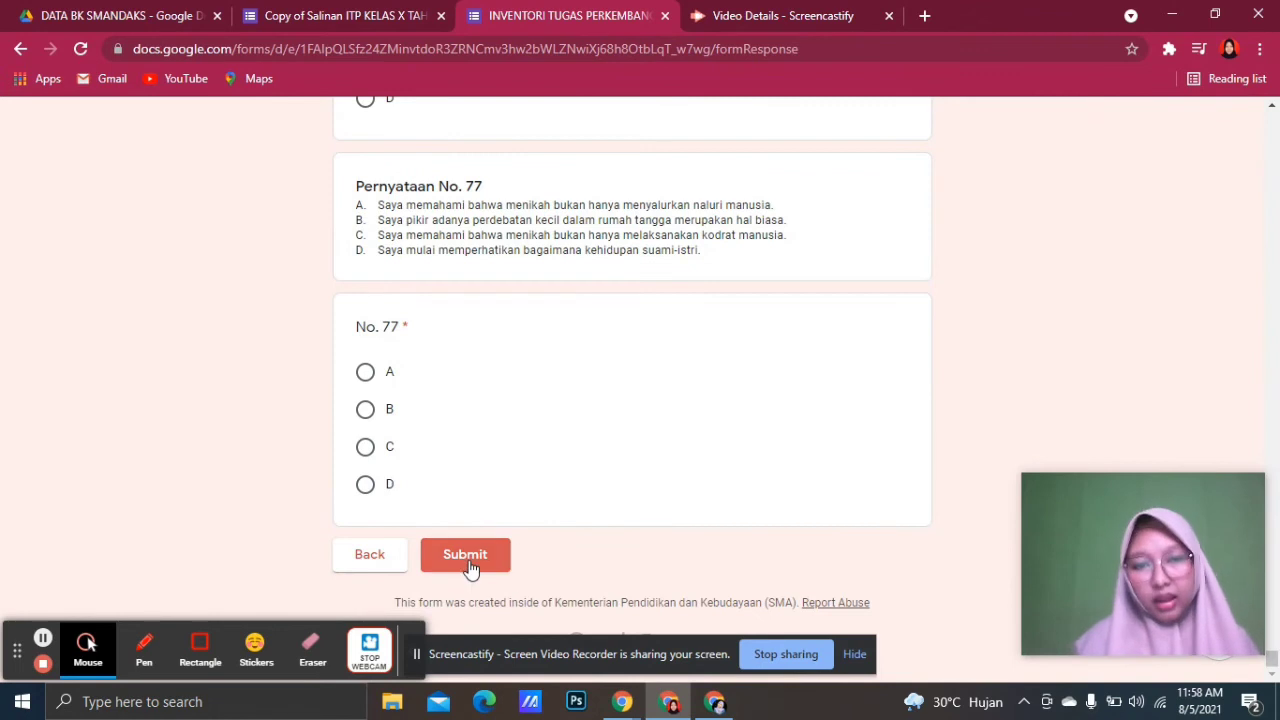
# Close the form preview without submitting and switch to the browser window with the ITP KELAS X TAHUN 2021-2022 form.
pyautogui.click(665, 16)
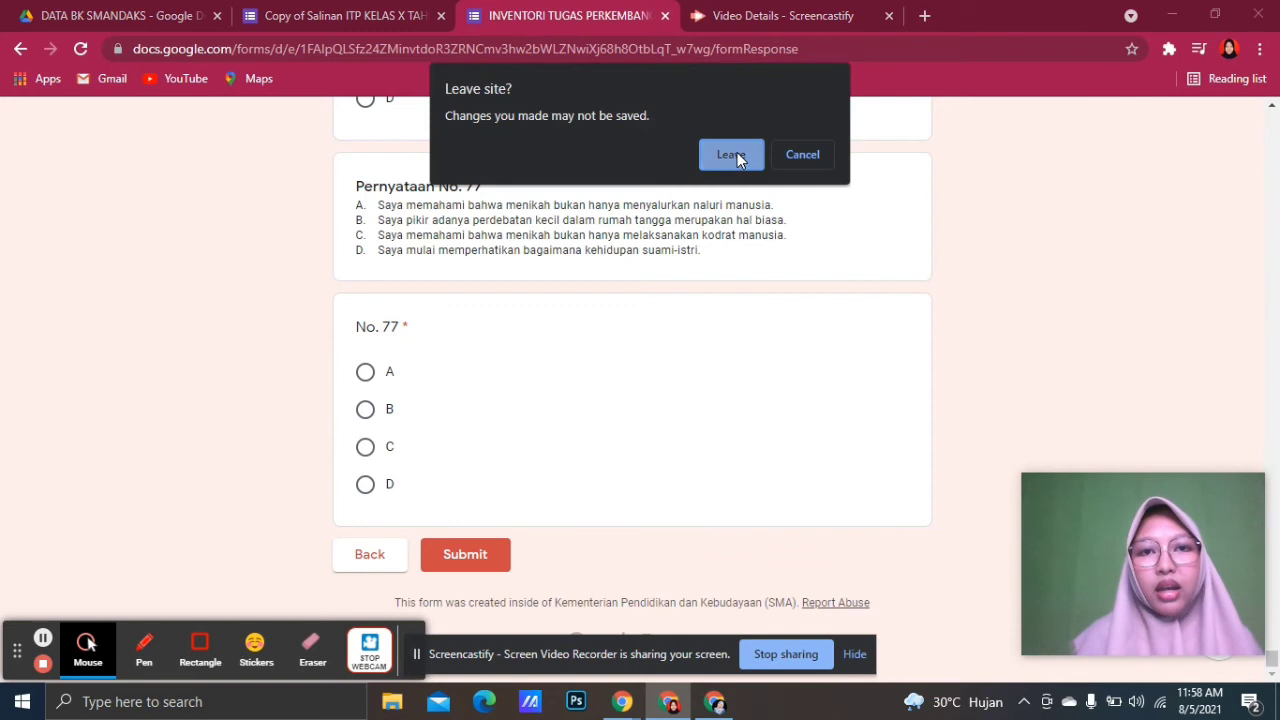
pyautogui.click(735, 154)
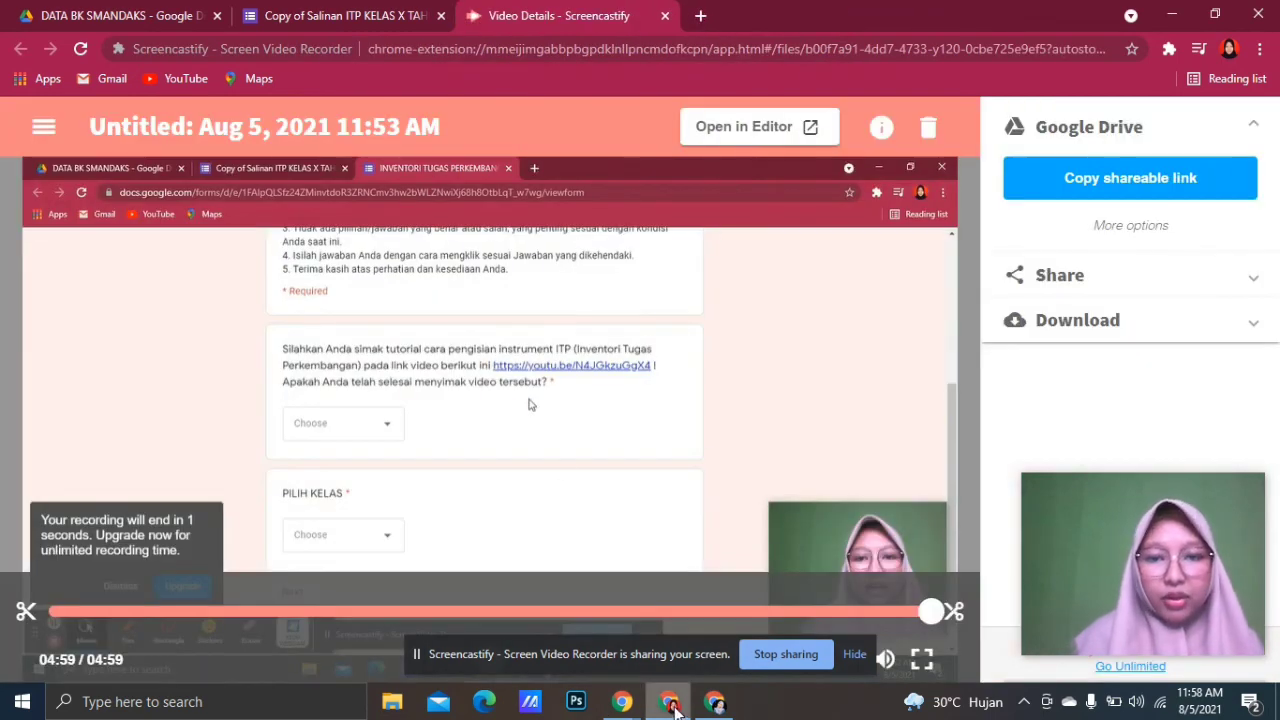
pyautogui.click(712, 703)
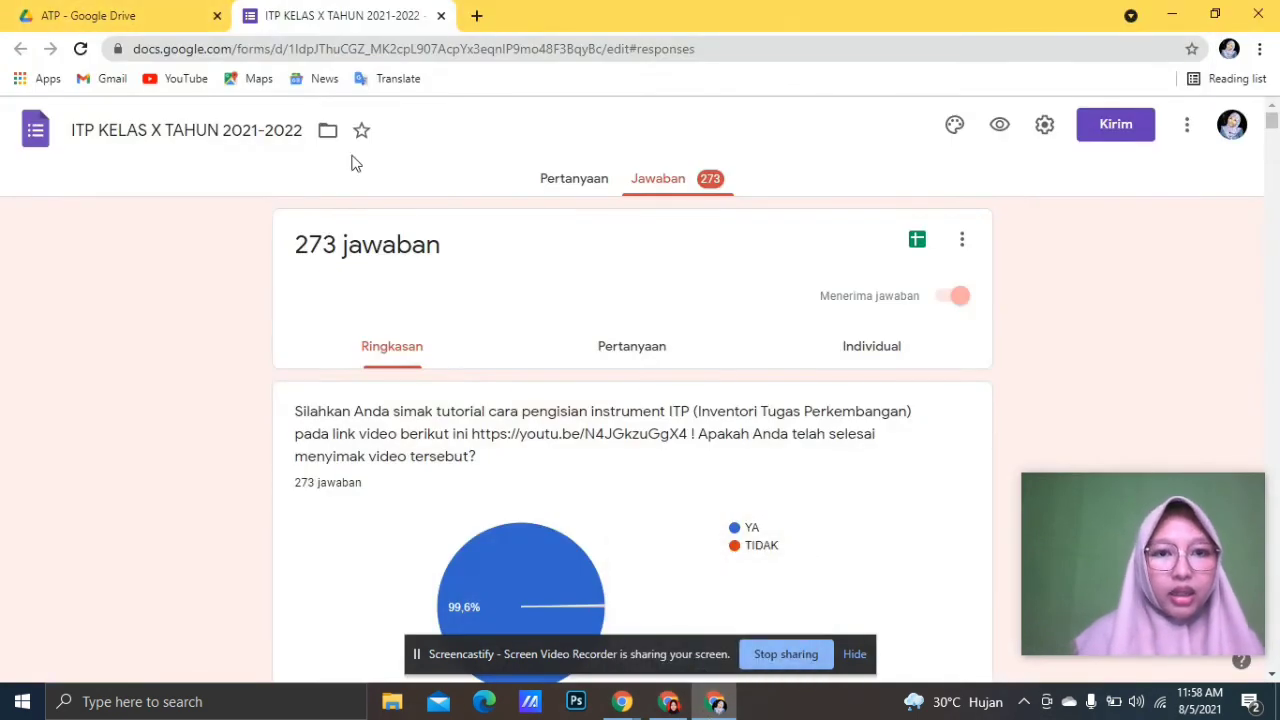
# Check the form's questions, return to its responses, and export them to a new spreadsheet.
pyautogui.click(586, 185)
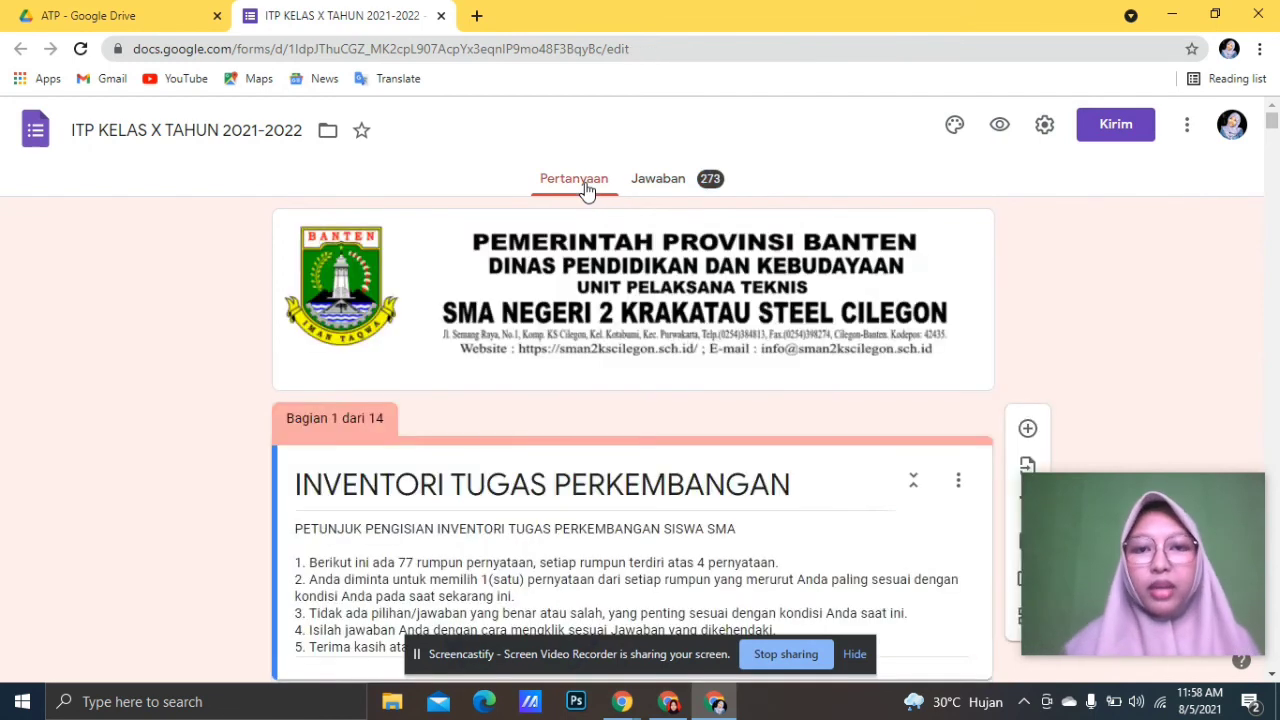
pyautogui.click(656, 185)
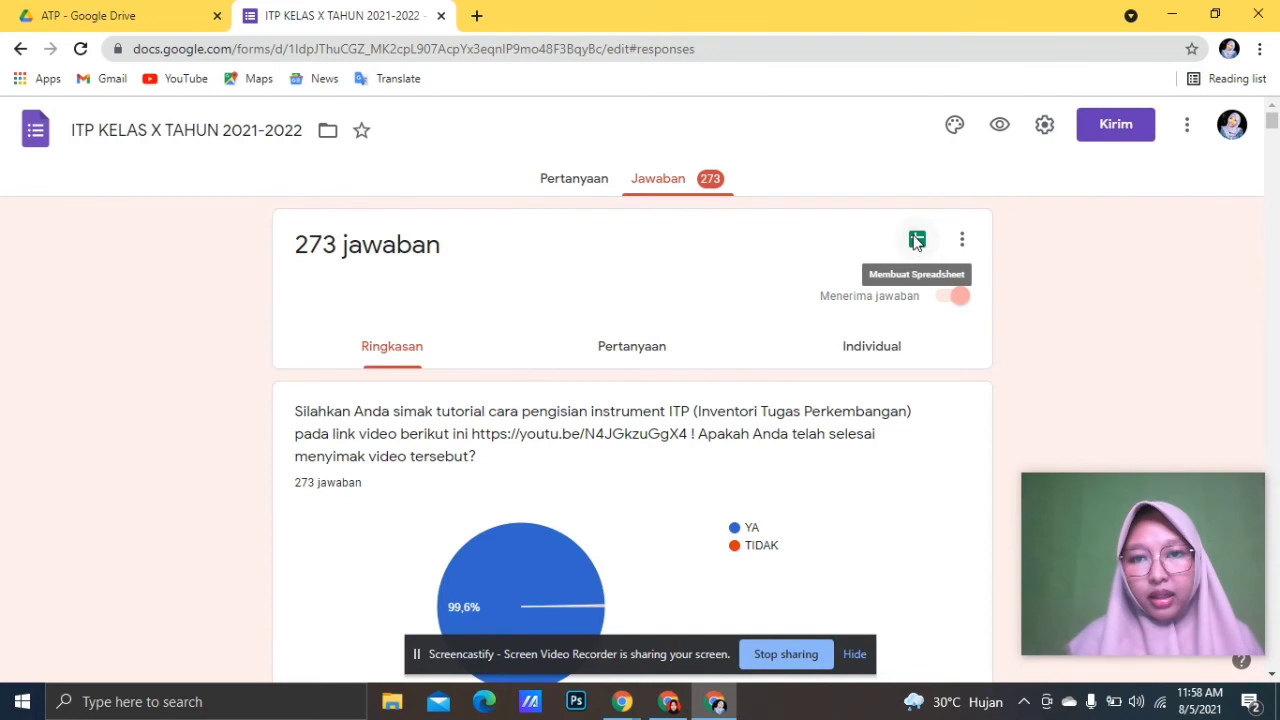
pyautogui.click(916, 241)
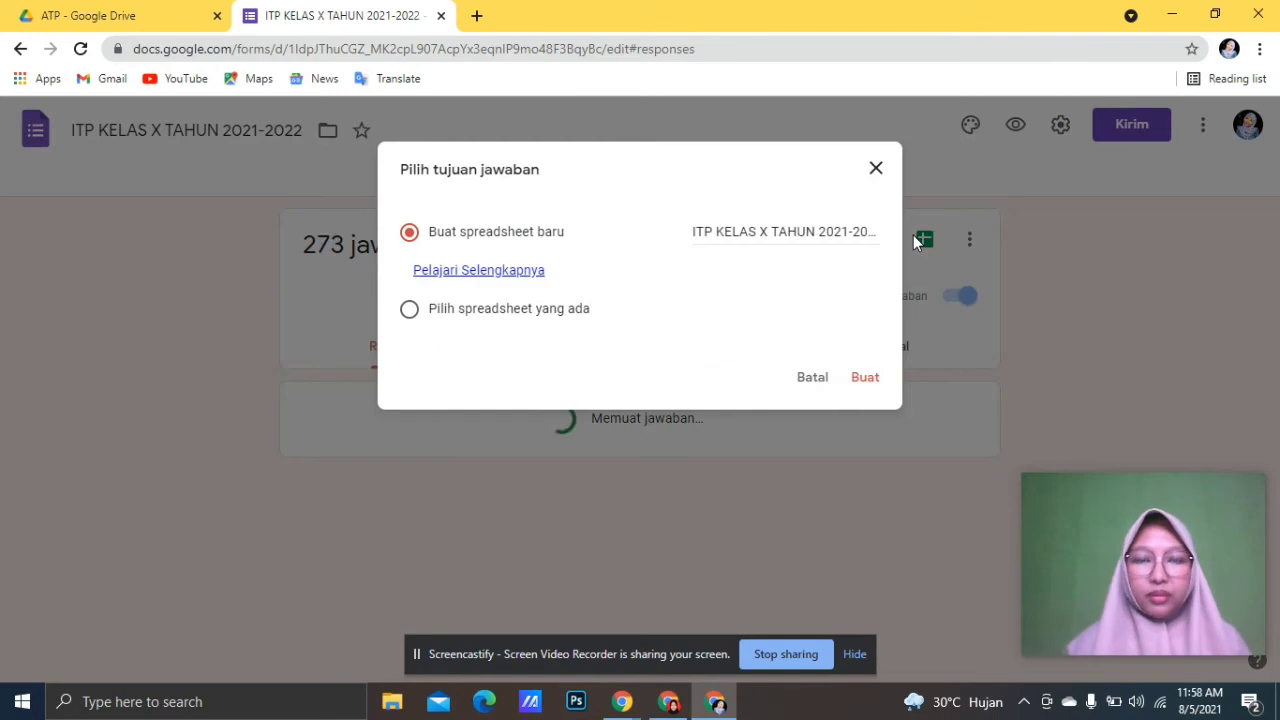
pyautogui.click(865, 378)
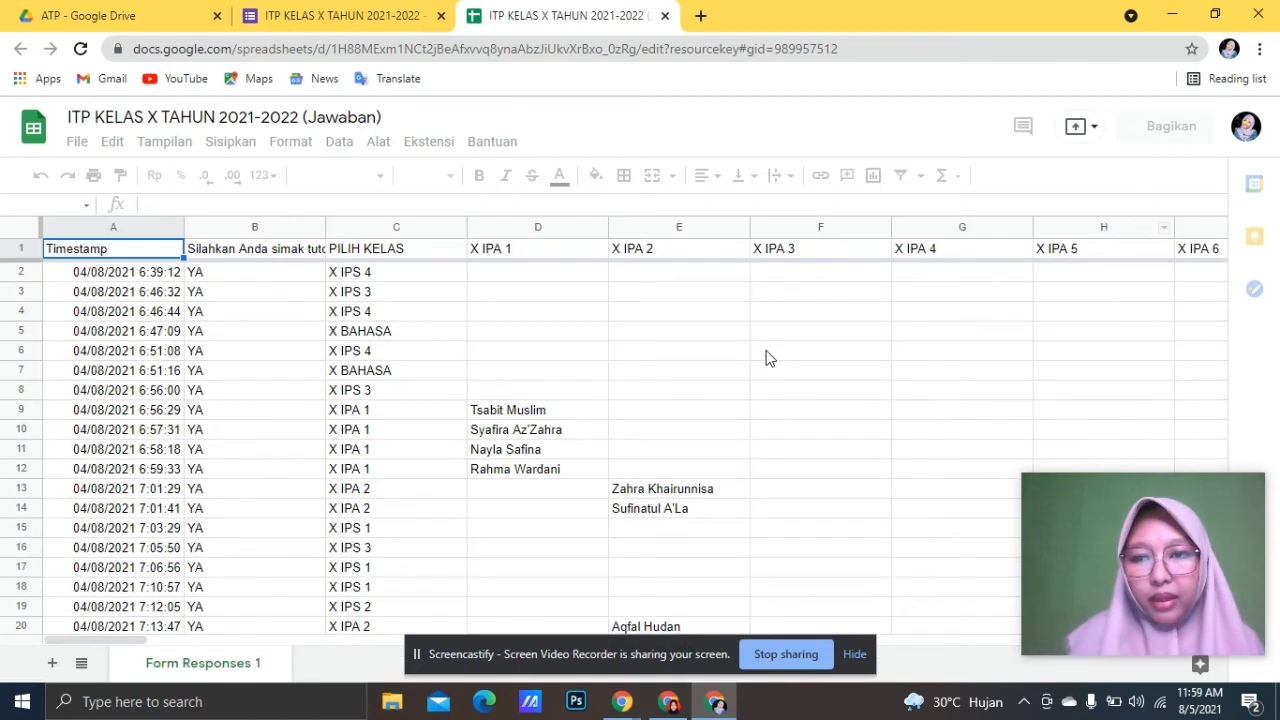
# Try to add a filter to the response table from its header row.
pyautogui.click(14, 257)
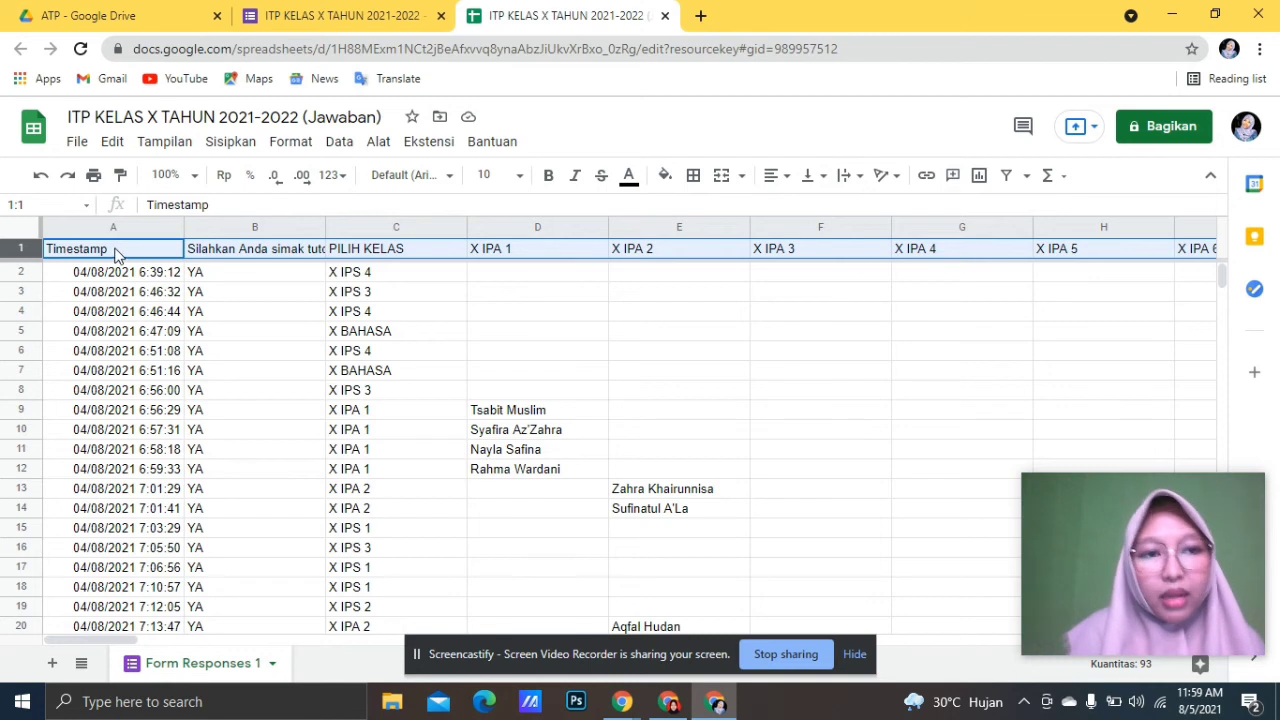
pyautogui.click(1007, 177)
pyautogui.click(1007, 177)
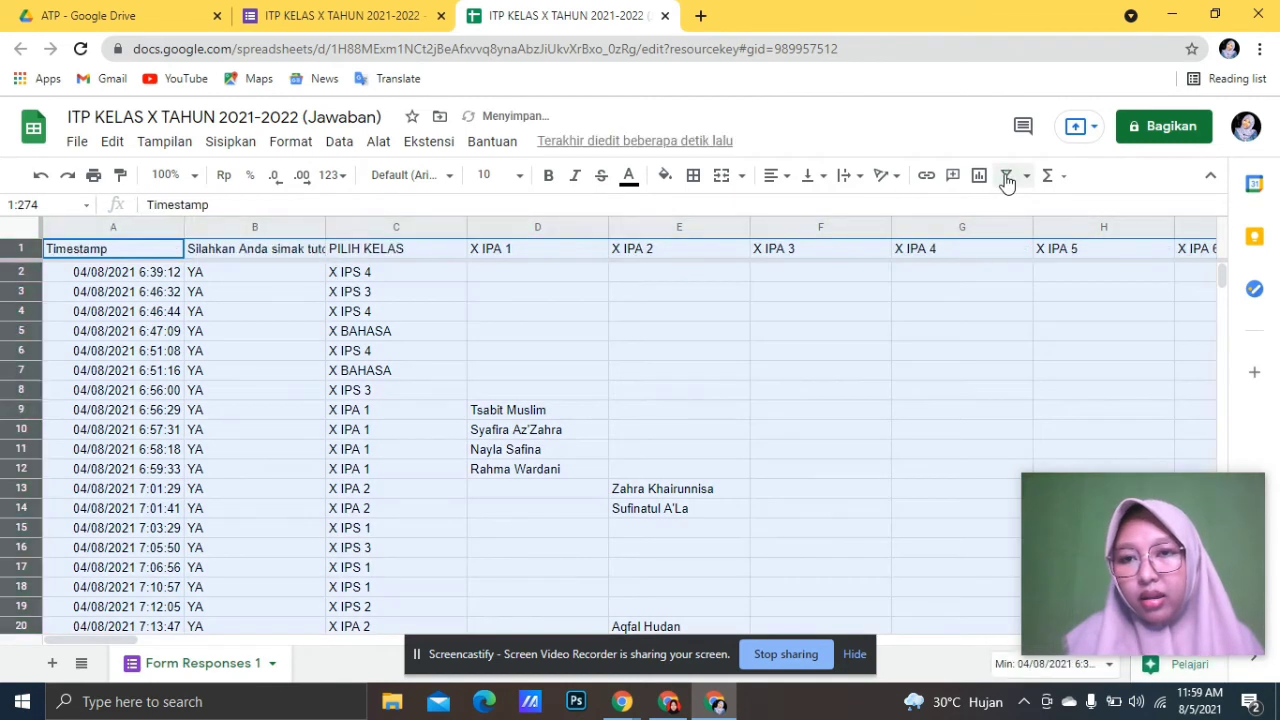
pyautogui.click(1027, 177)
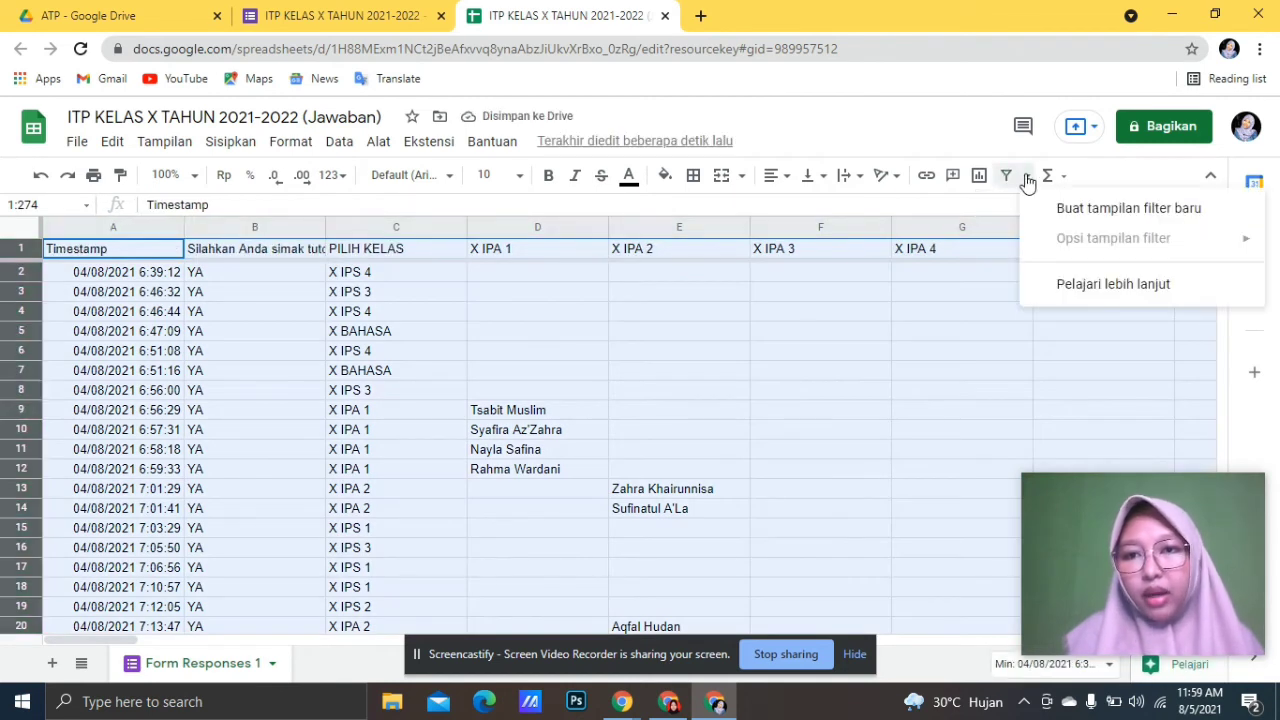
pyautogui.click(1059, 209)
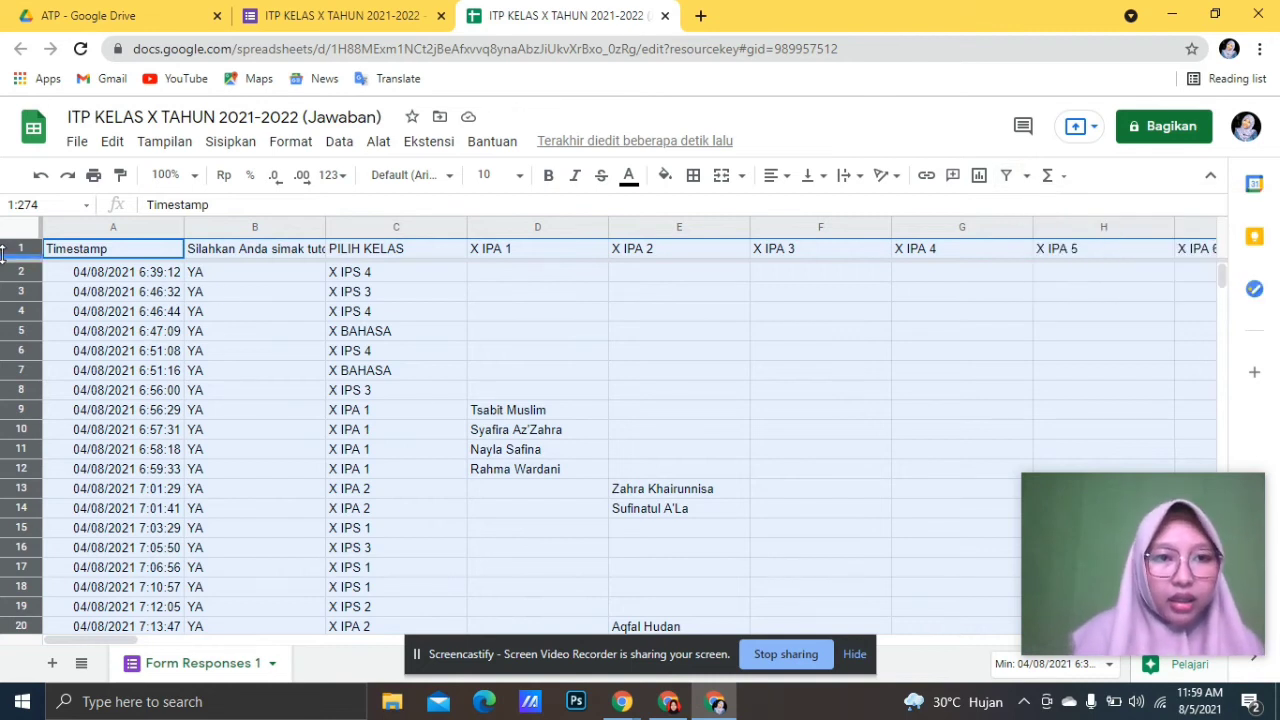
pyautogui.click(176, 352)
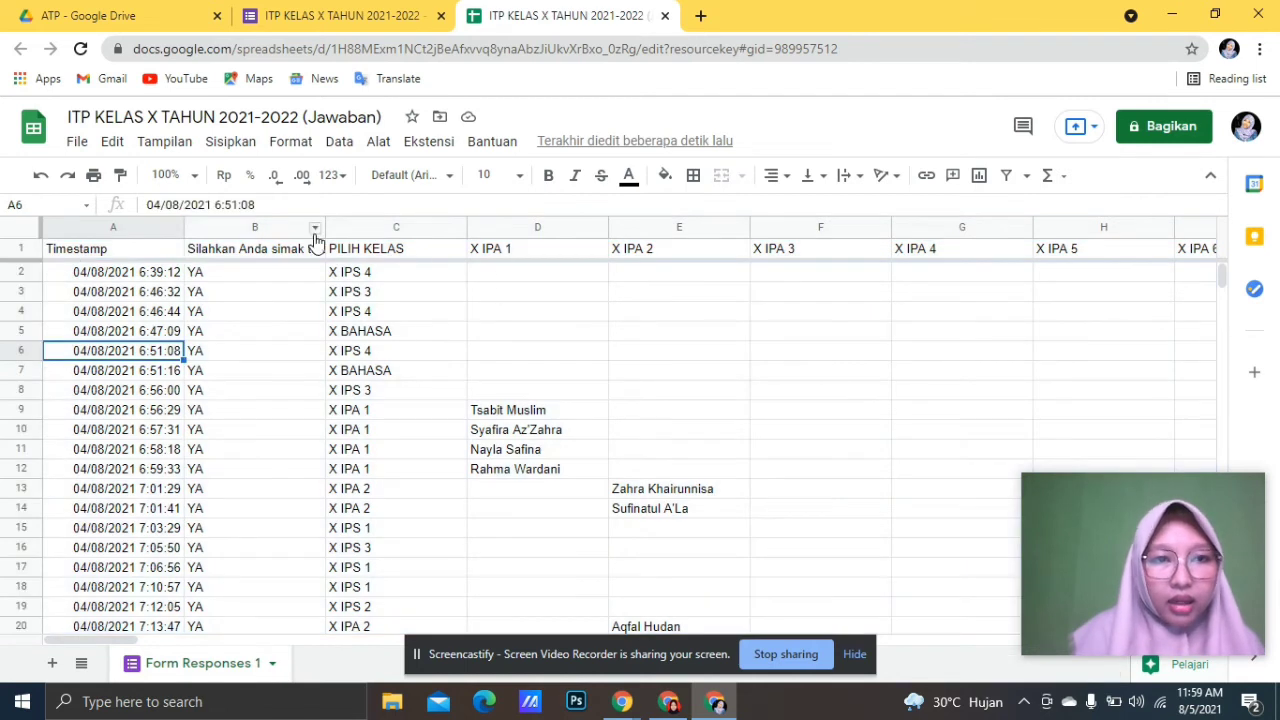
# Create a new filter view for the response table from header row 1.
pyautogui.click(20, 248)
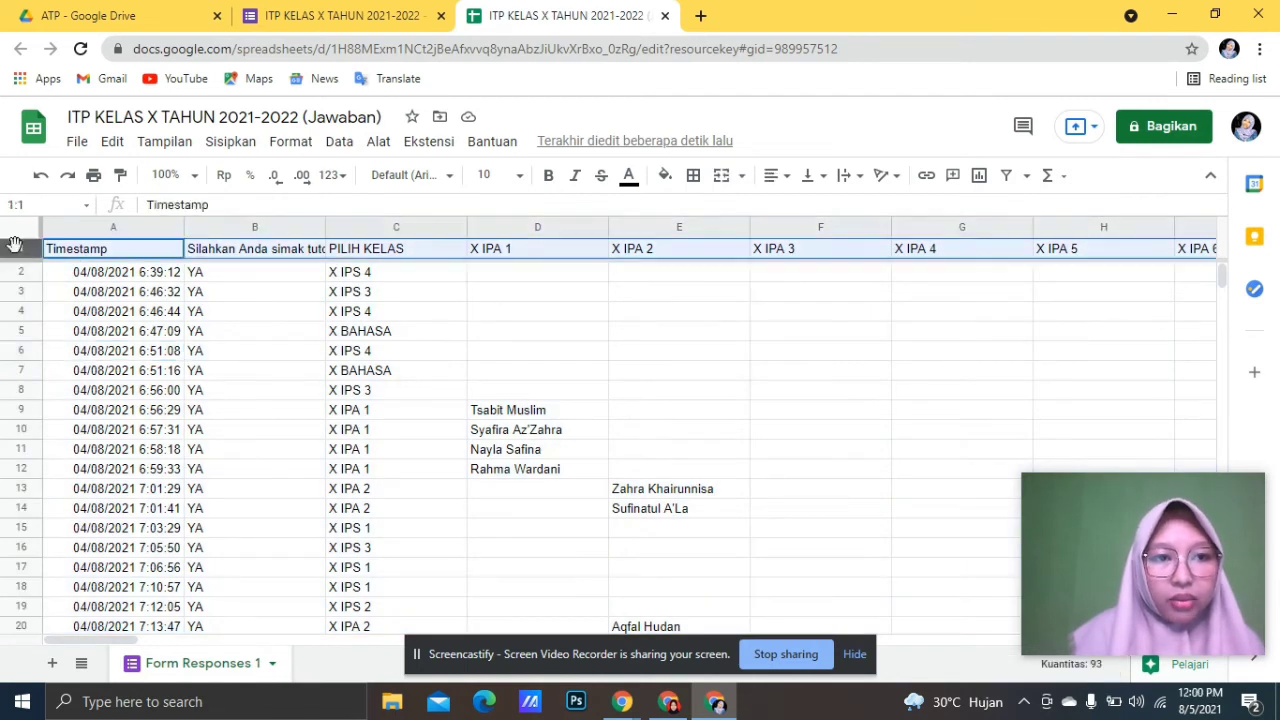
pyautogui.click(1027, 176)
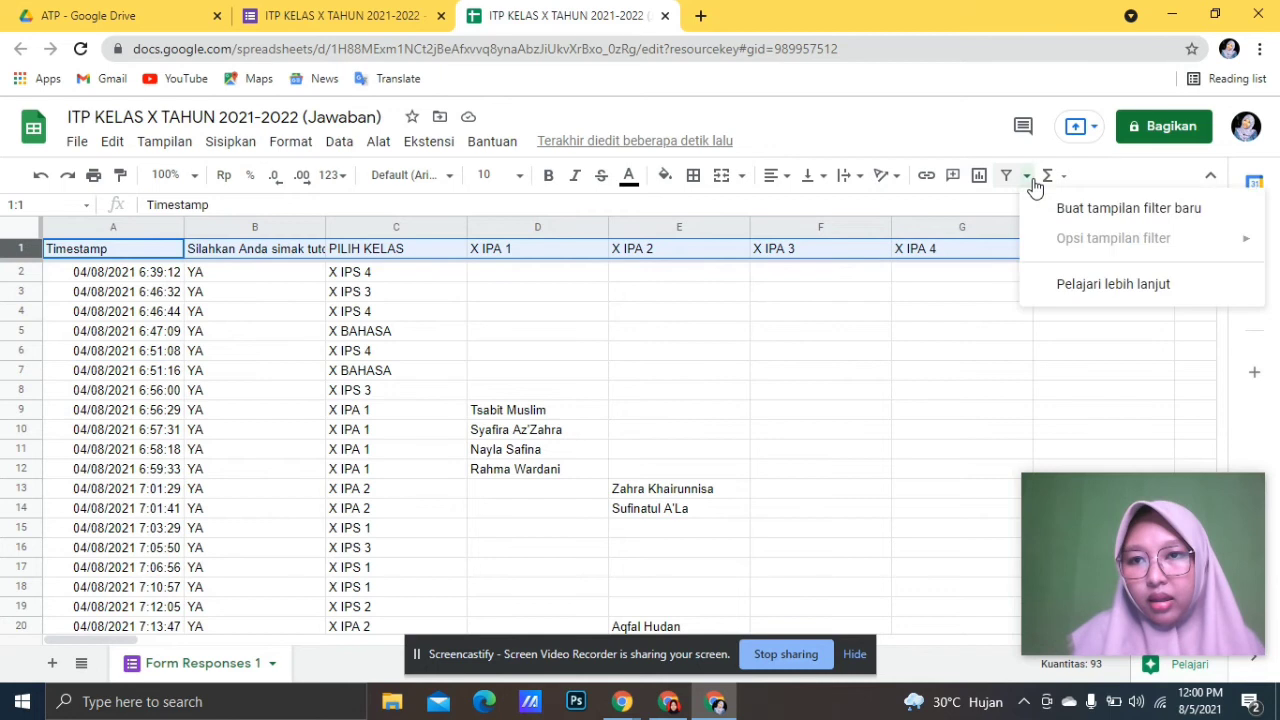
pyautogui.click(1055, 208)
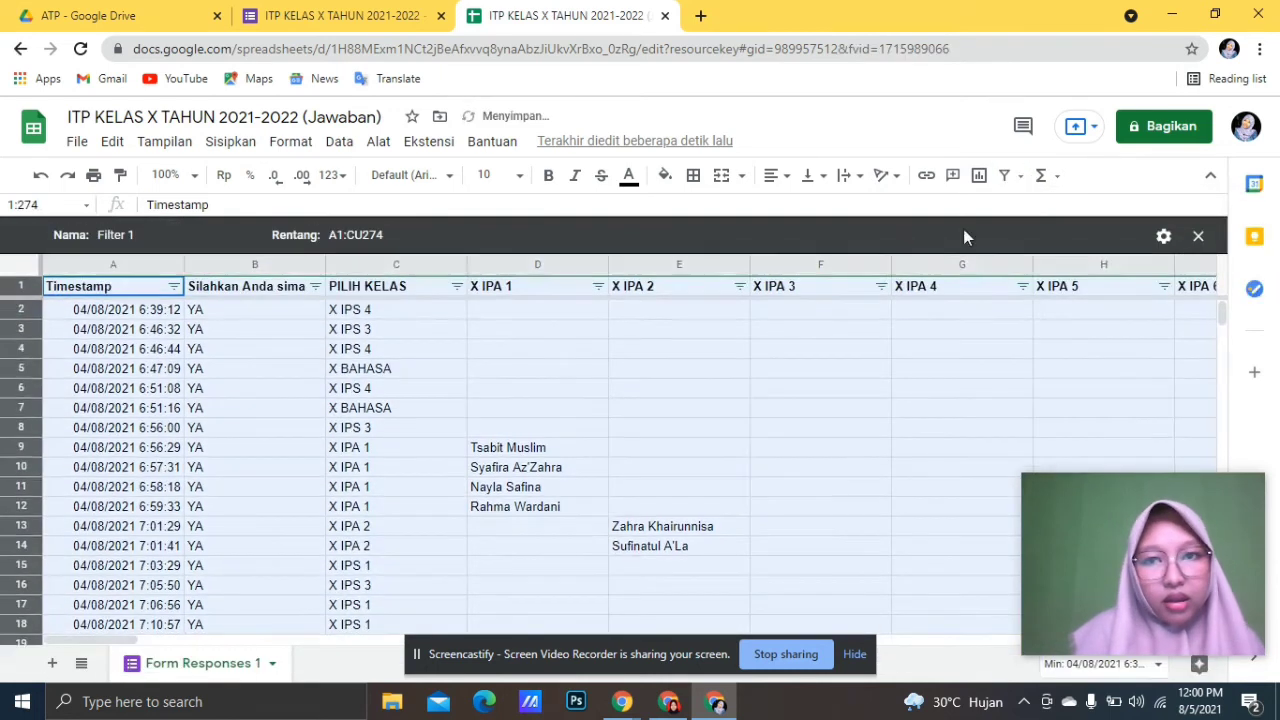
pyautogui.click(601, 399)
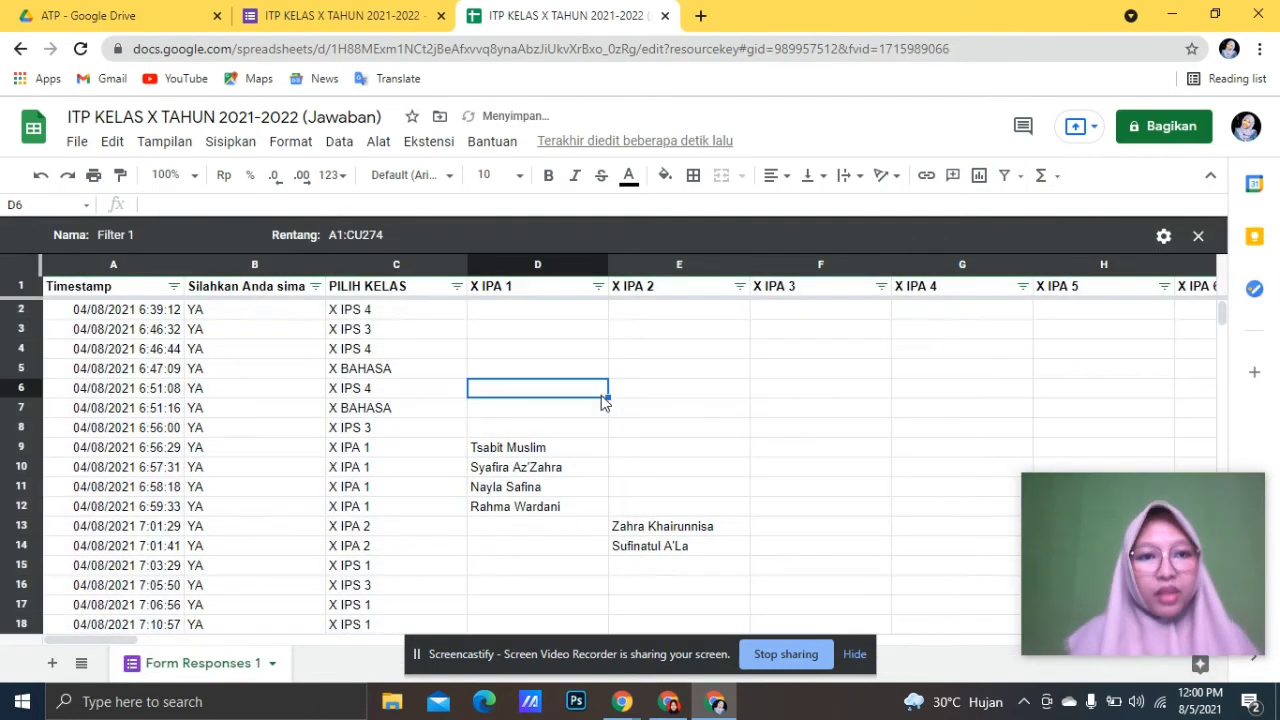
# Filter the PILIH KELAS column by value to only X IPA 1 and look over the filtered responses.
pyautogui.click(457, 287)
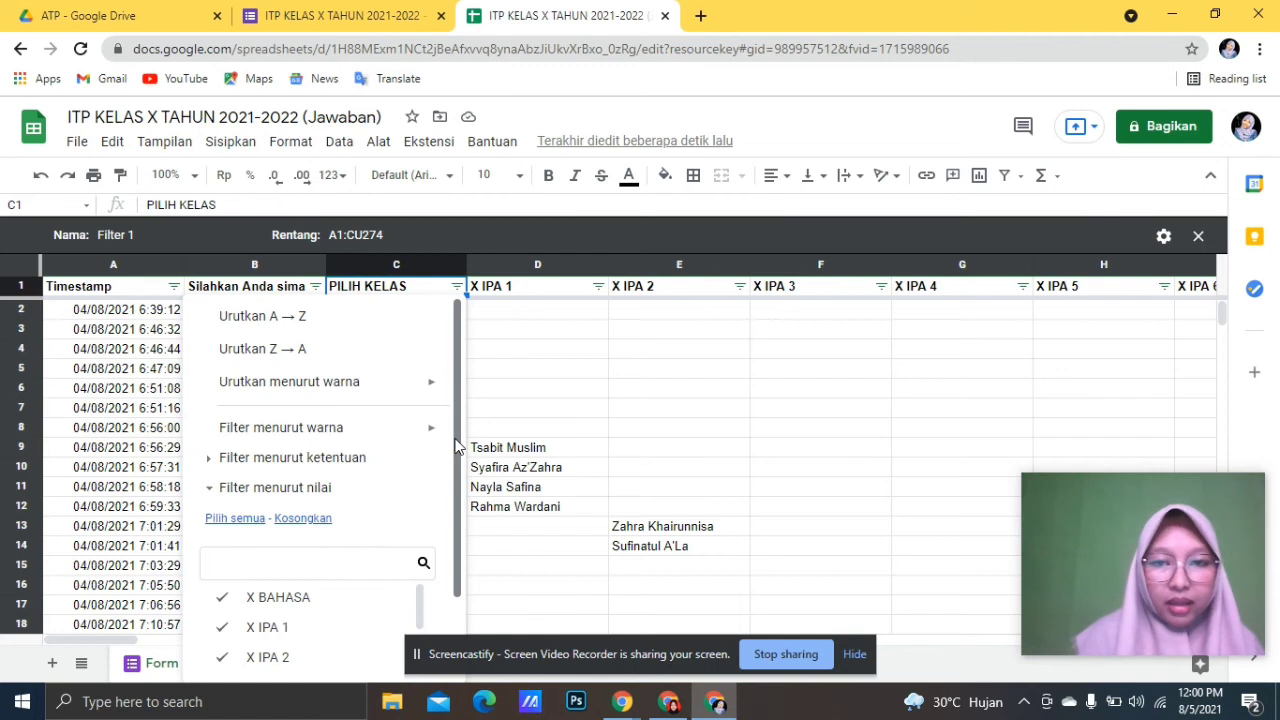
pyautogui.moveTo(440, 428)
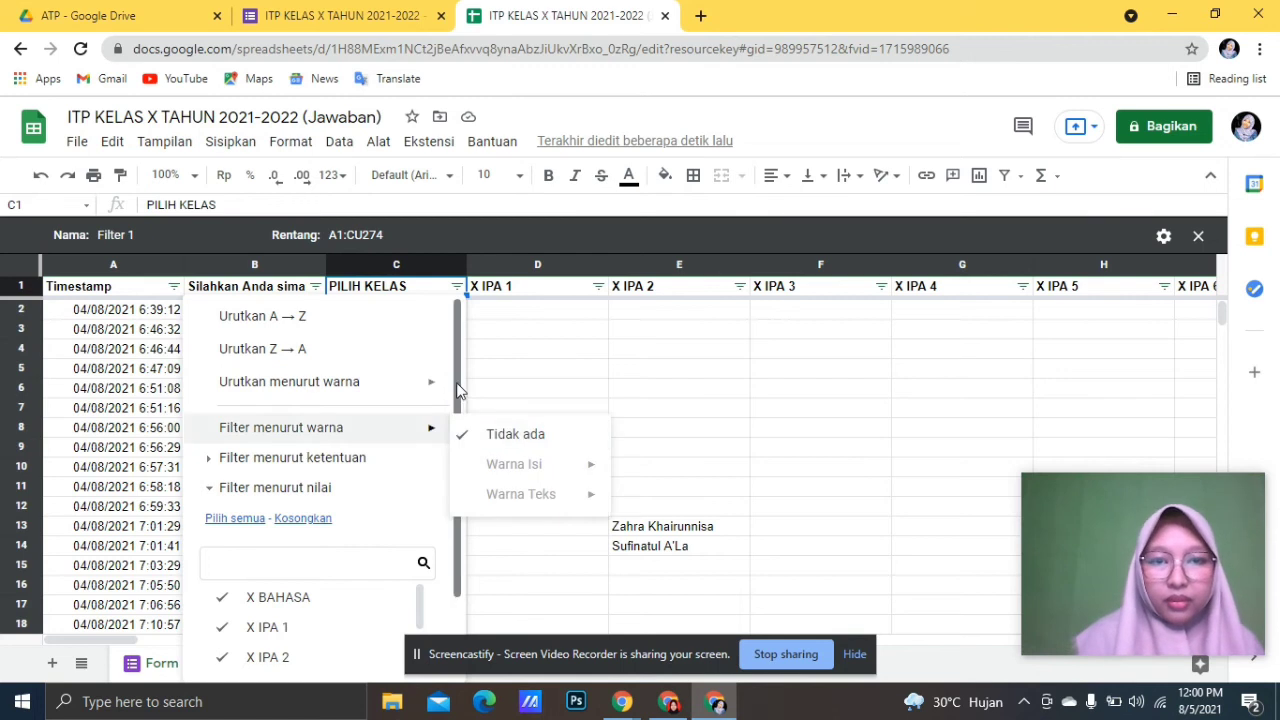
pyautogui.moveTo(460, 390); pyautogui.dragTo(437, 470)
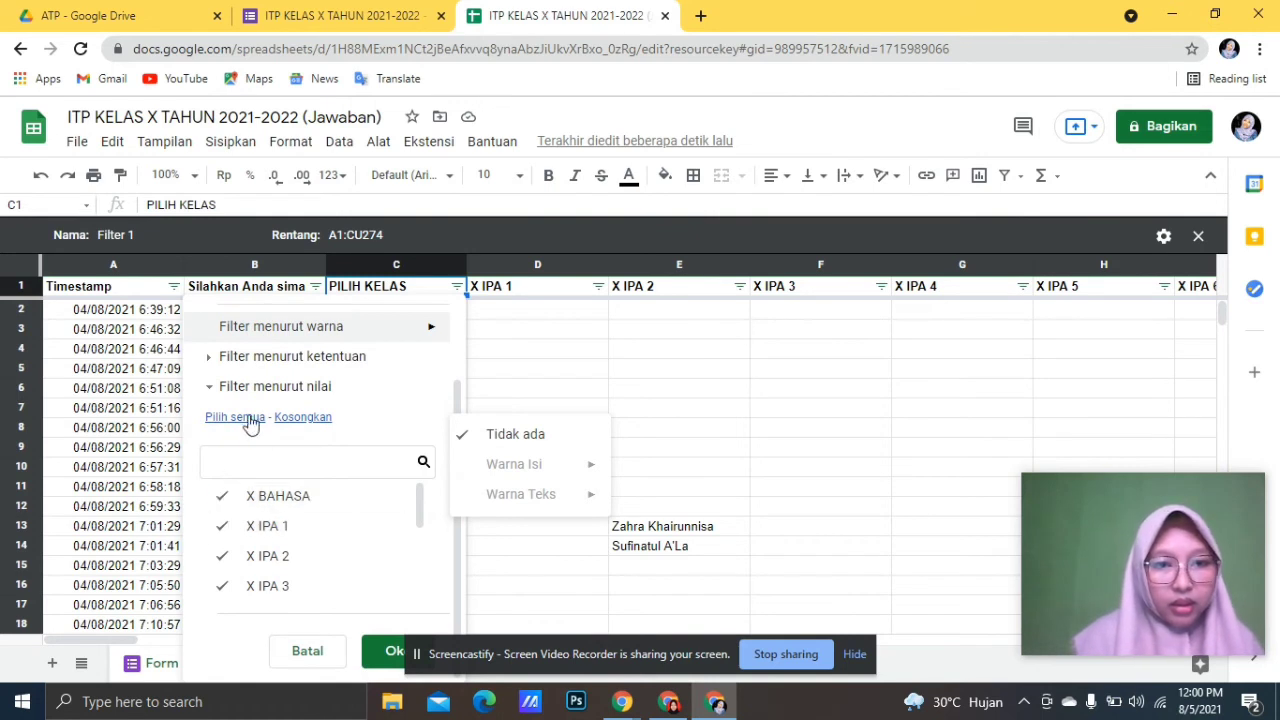
pyautogui.click(283, 419)
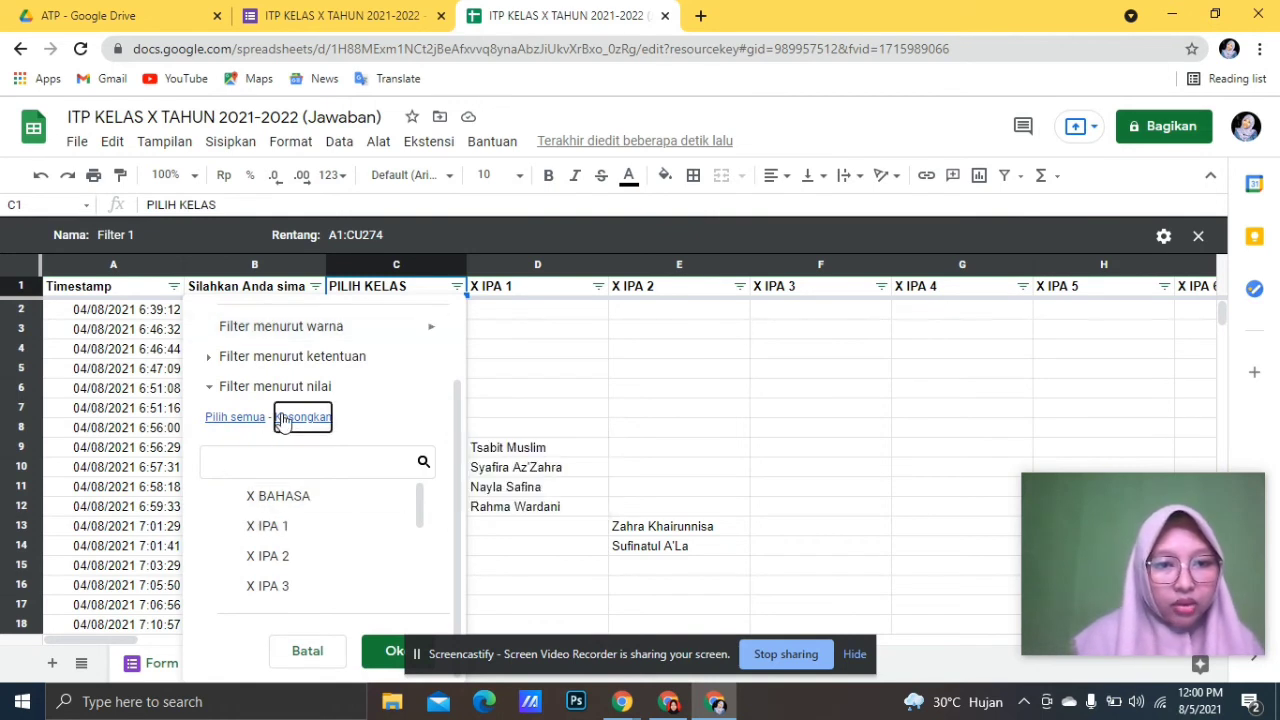
pyautogui.click(240, 535)
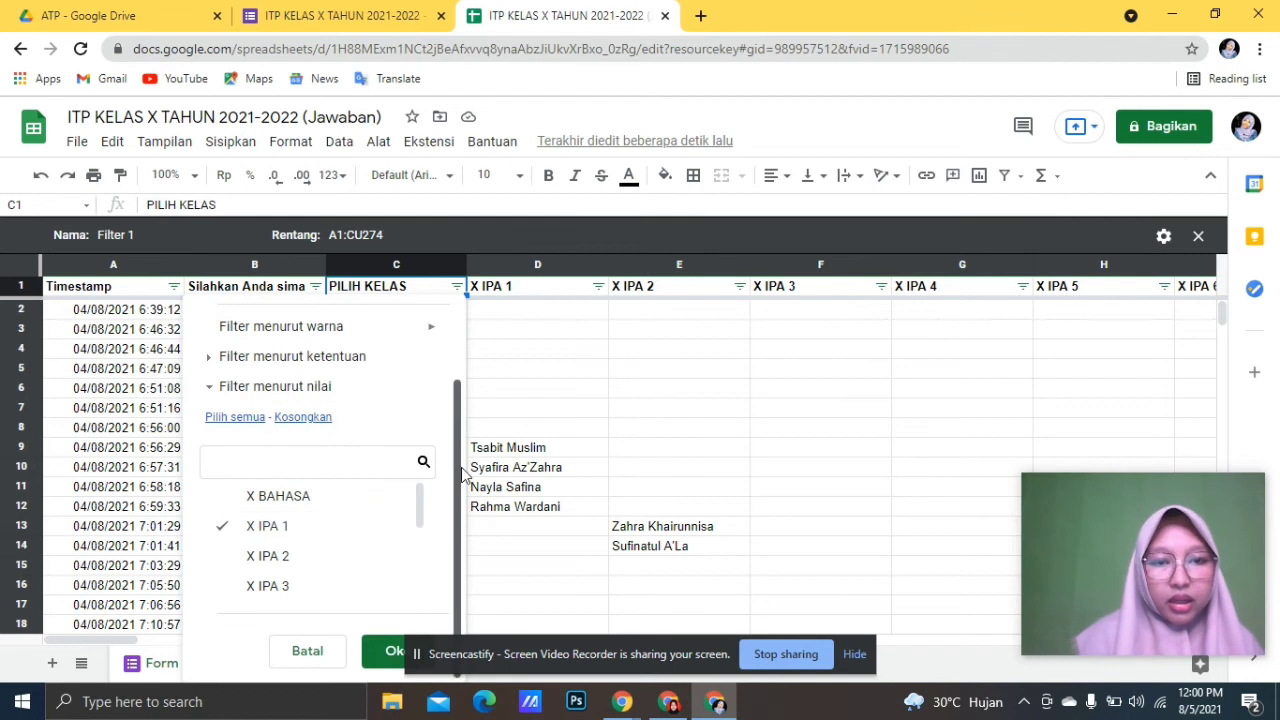
pyautogui.click(393, 651)
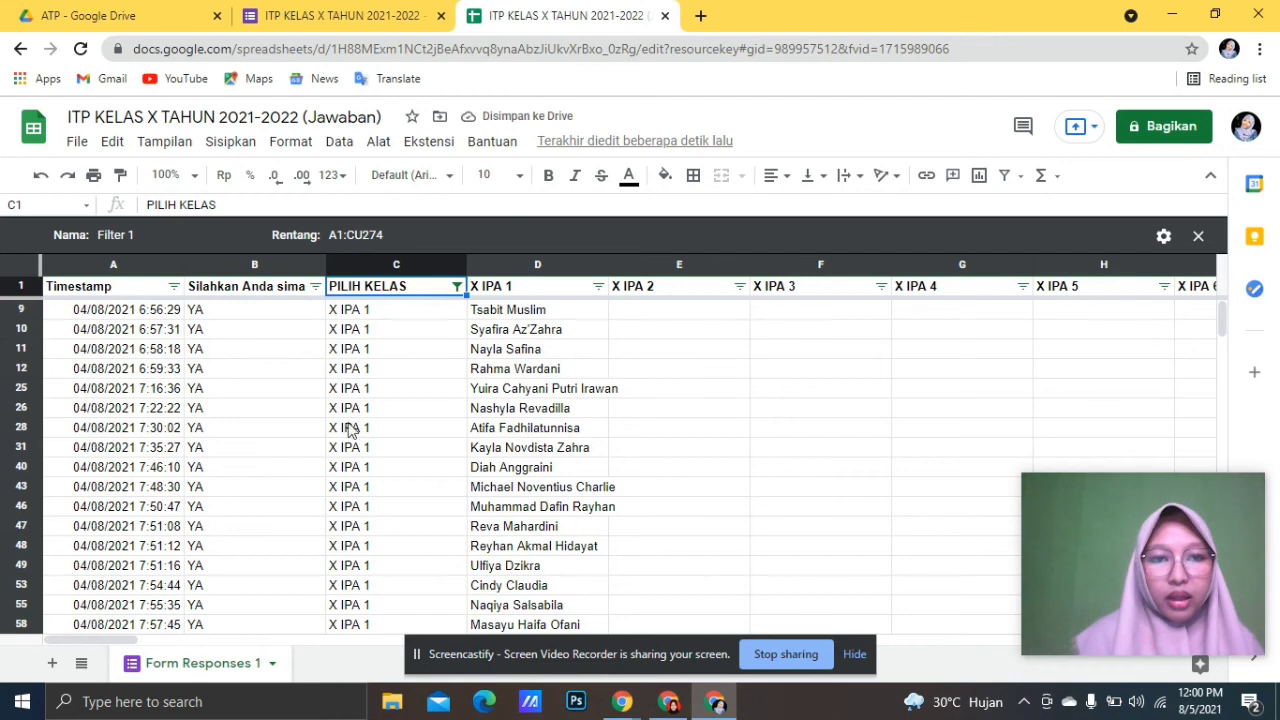
pyautogui.moveTo(1222, 310)
pyautogui.mouseDown()
pyautogui.moveTo(1220, 415)
pyautogui.moveTo(1200, 305)
pyautogui.mouseUp()
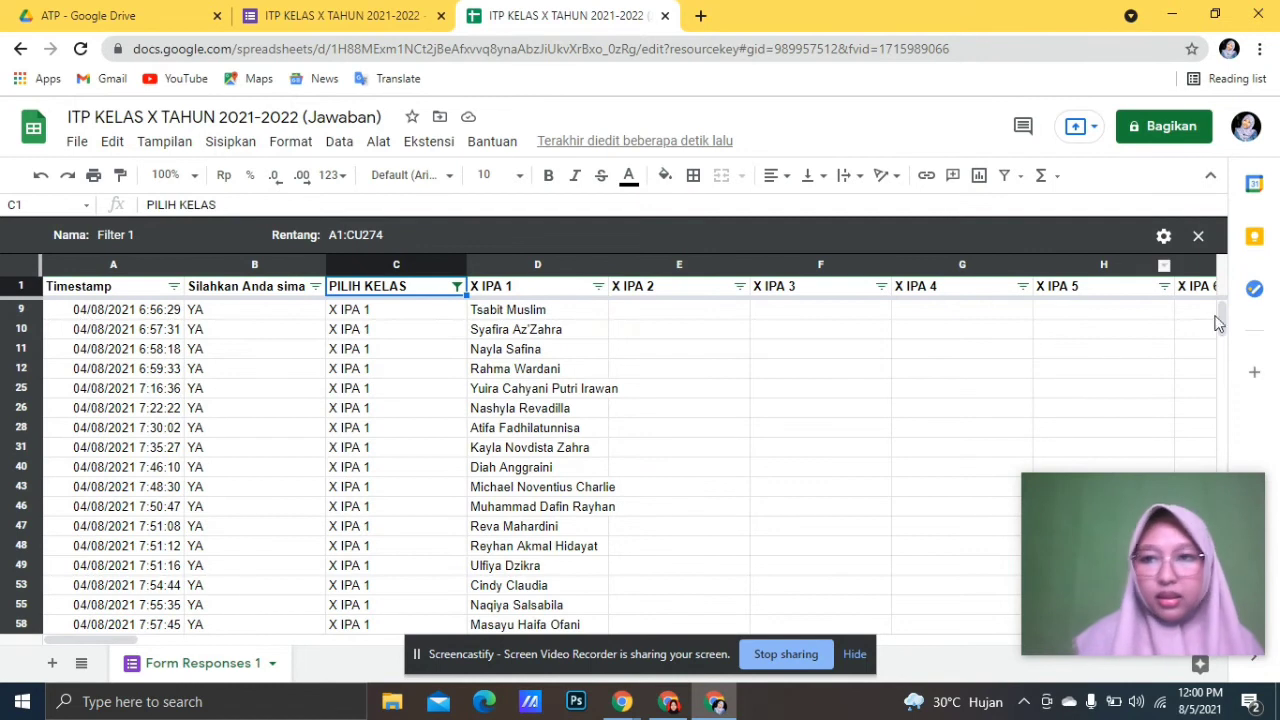
# Select the entire filtered X IPA 1 response table, including its header row, and copy it.
pyautogui.moveTo(1226, 330); pyautogui.dragTo(1146, 391)
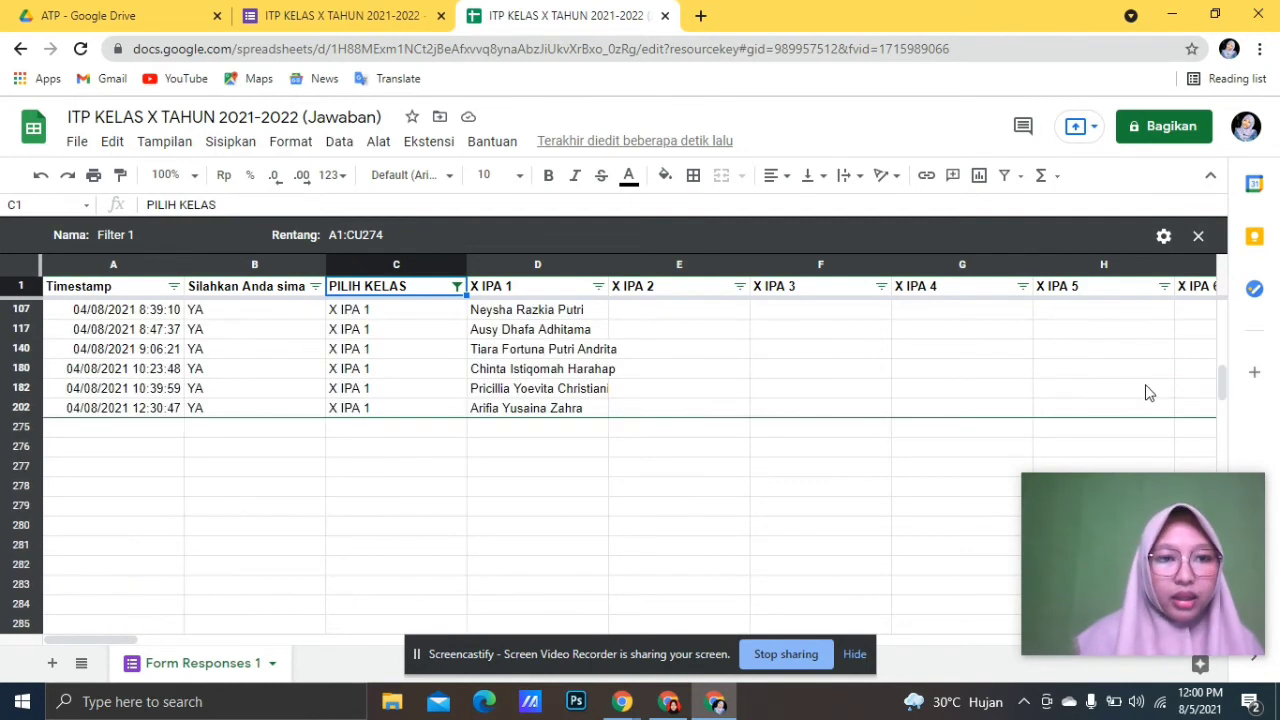
pyautogui.click(81, 415)
pyautogui.hotkey('ctrl', 'a')
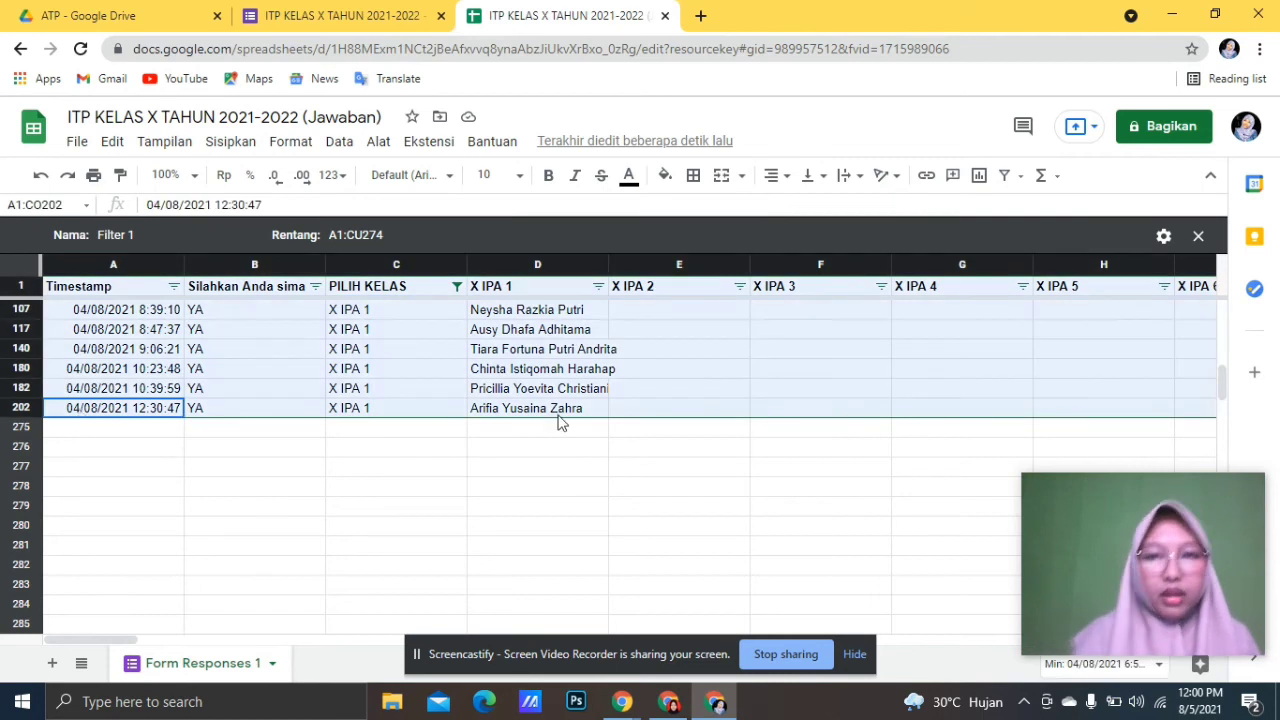
pyautogui.moveTo(1223, 386); pyautogui.dragTo(1230, 316)
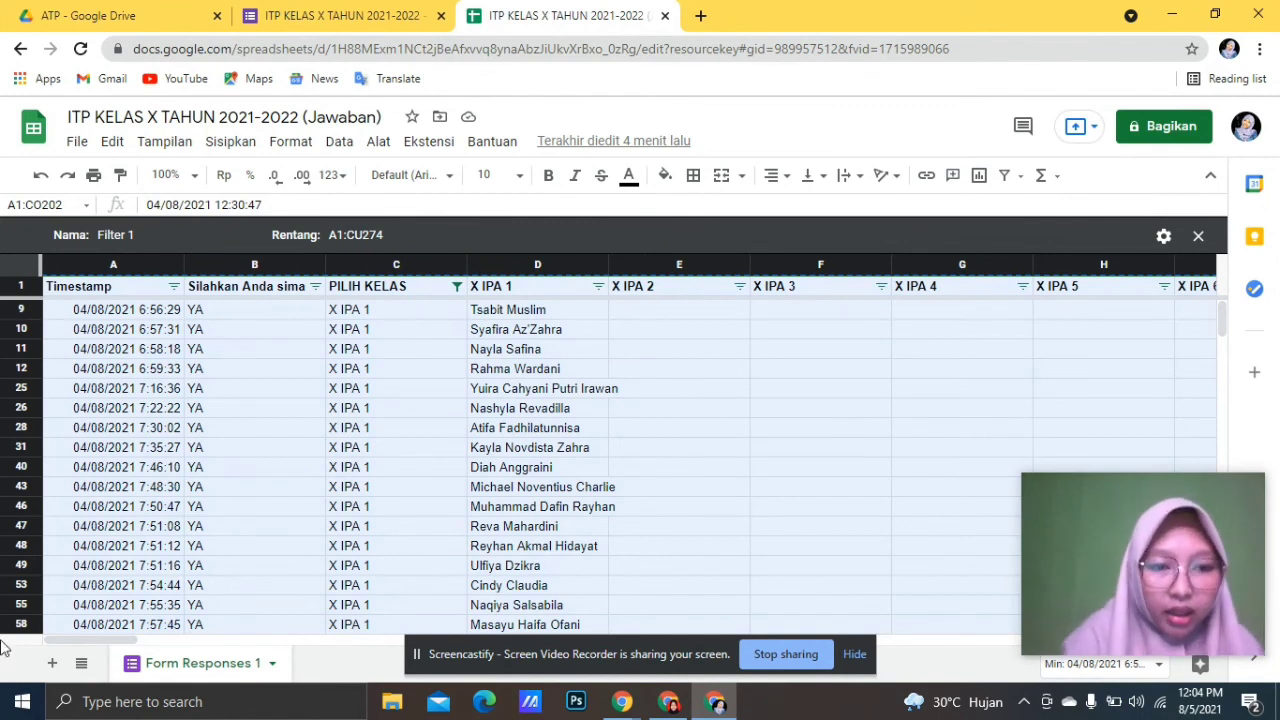
# Switch to Excel with a new blank workbook, maximize its window, and dismiss the document recovery list.
pyautogui.click(146, 709)
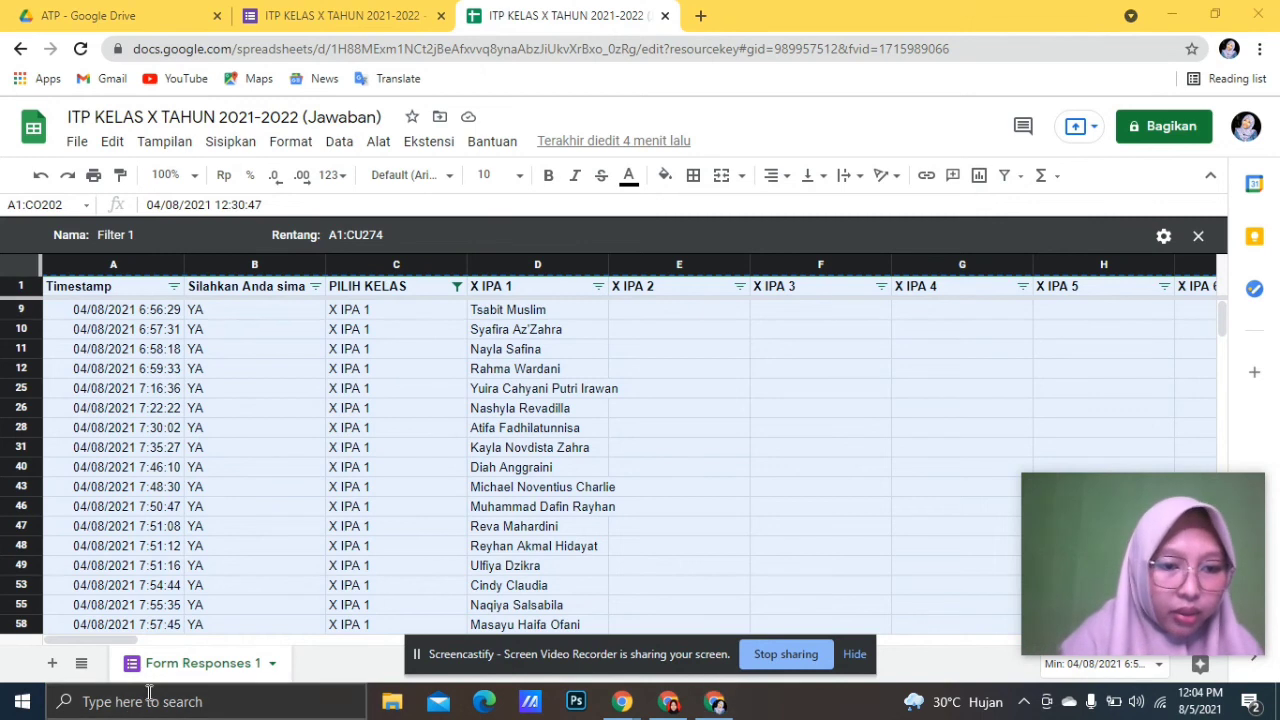
pyautogui.click(101, 706)
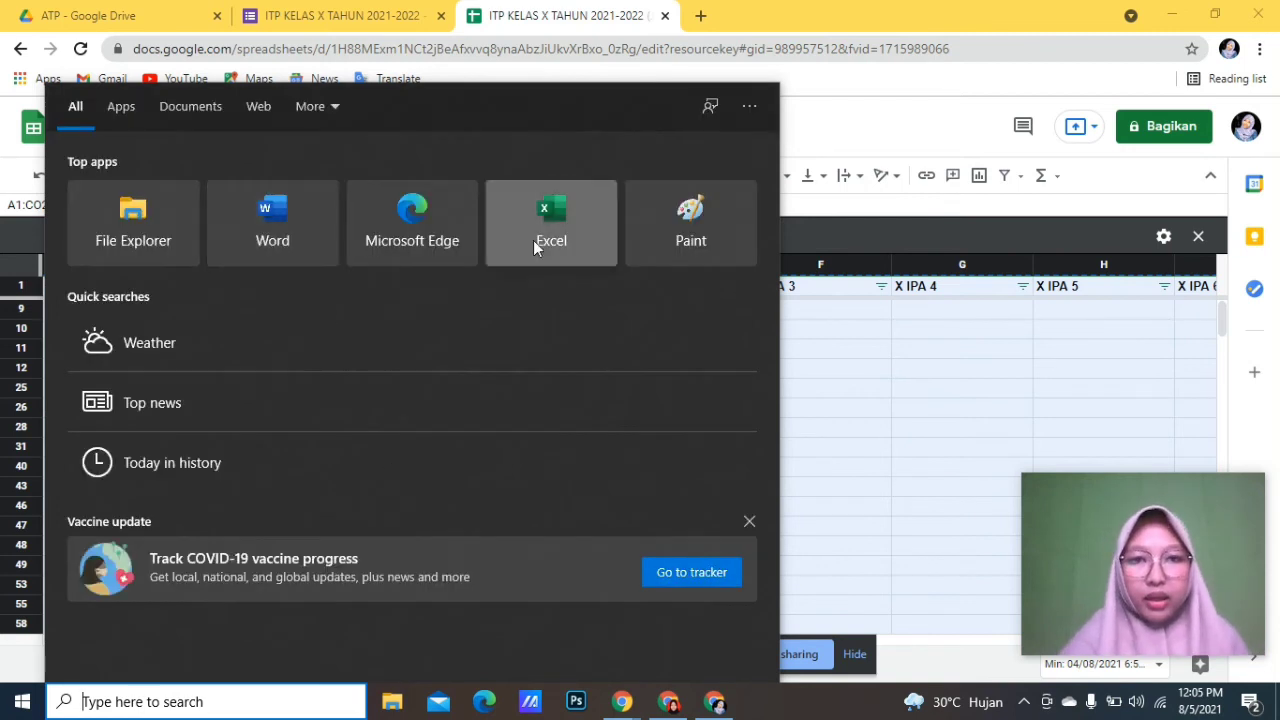
pyautogui.click(534, 241)
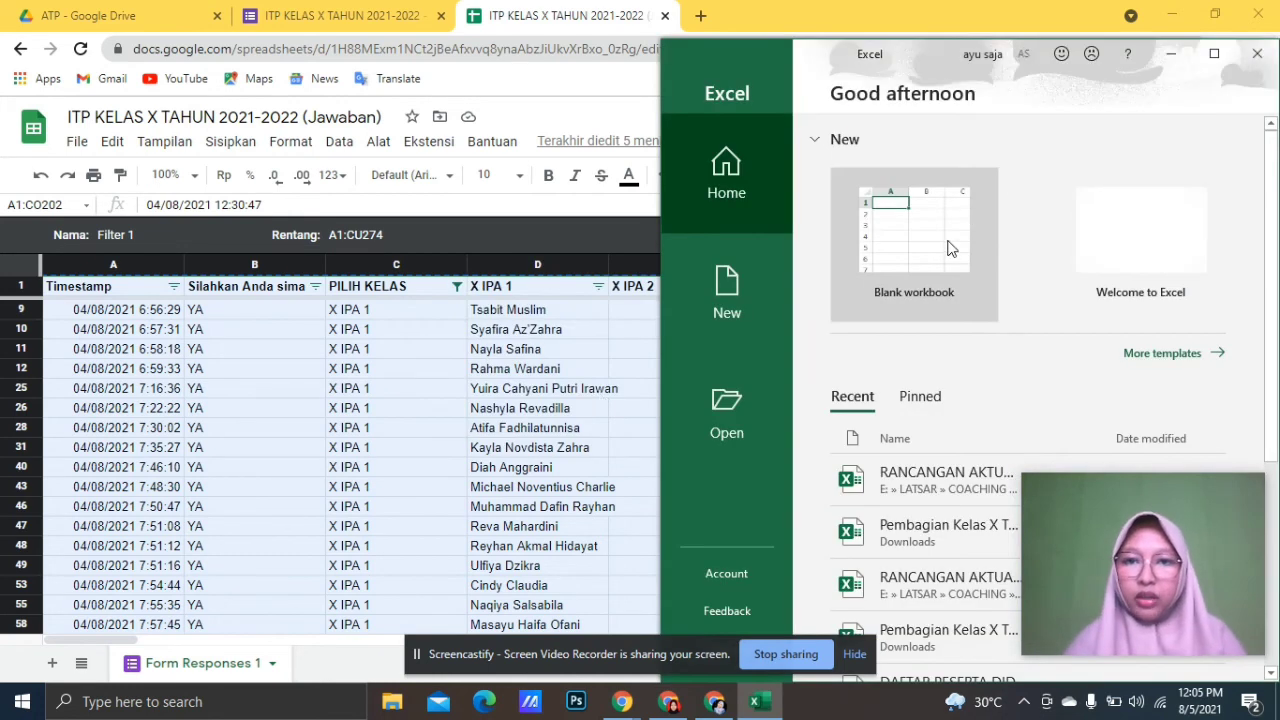
pyautogui.click(947, 240)
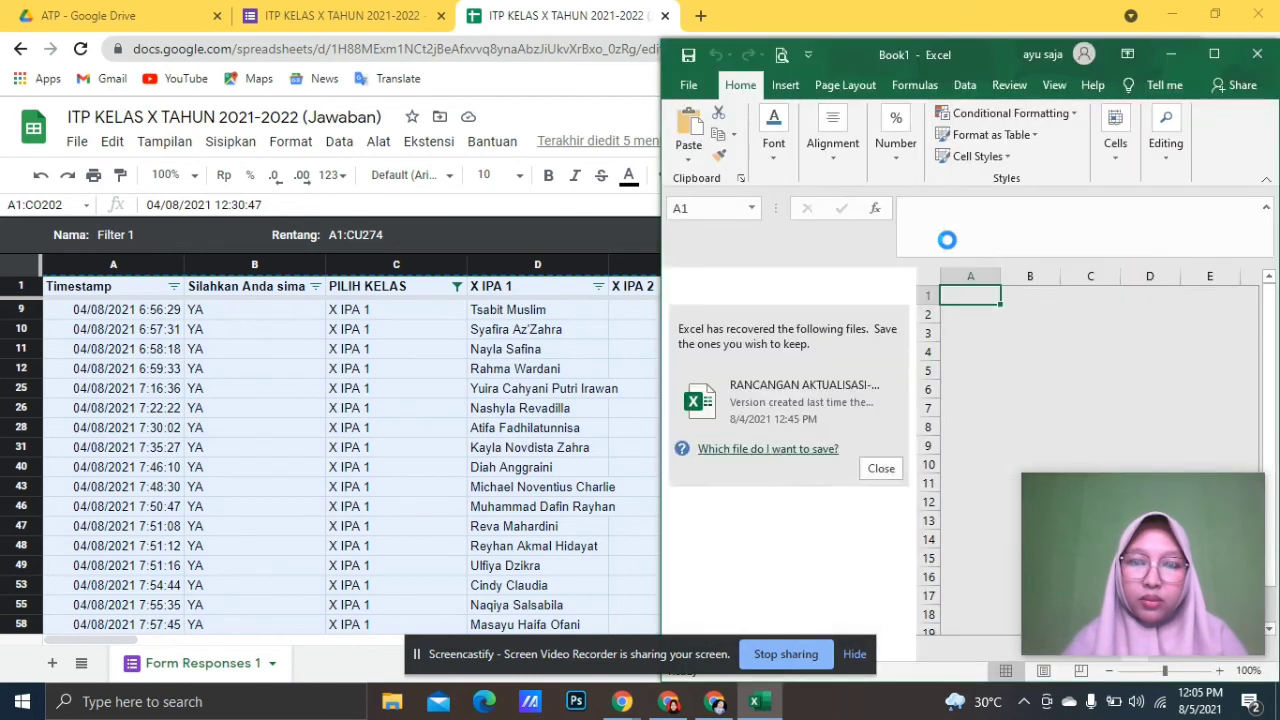
pyautogui.click(1216, 56)
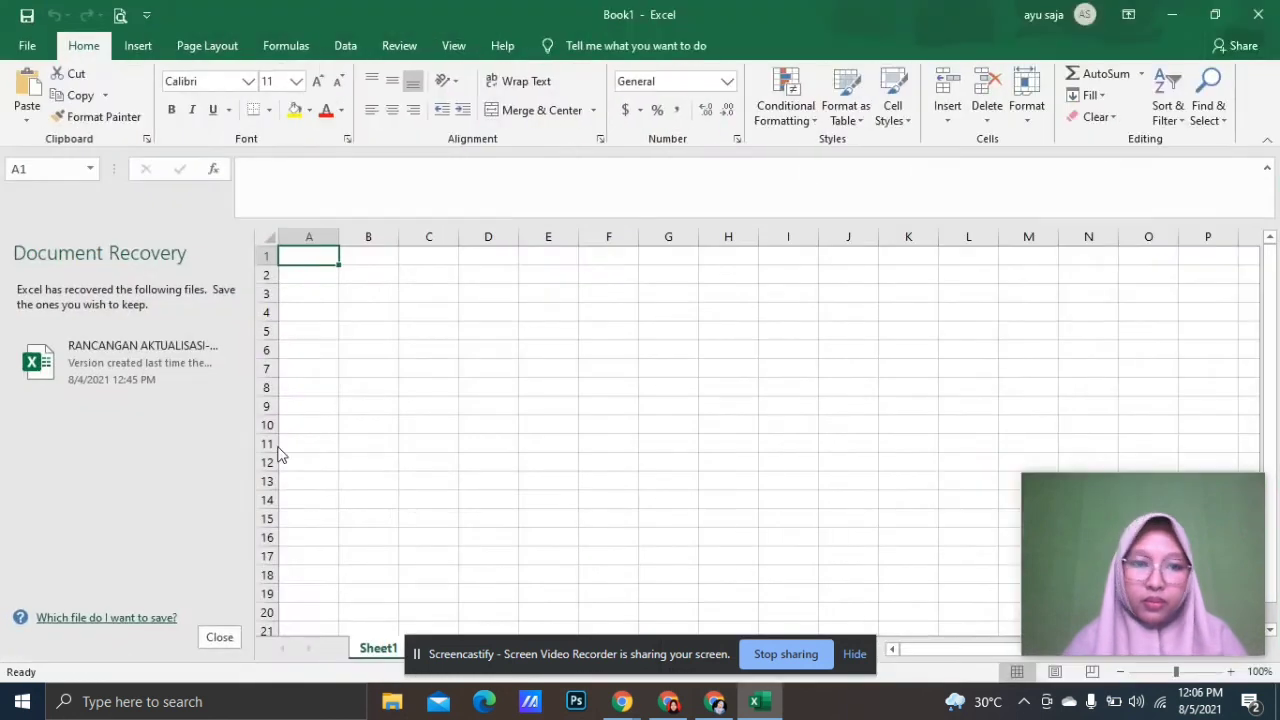
pyautogui.click(219, 638)
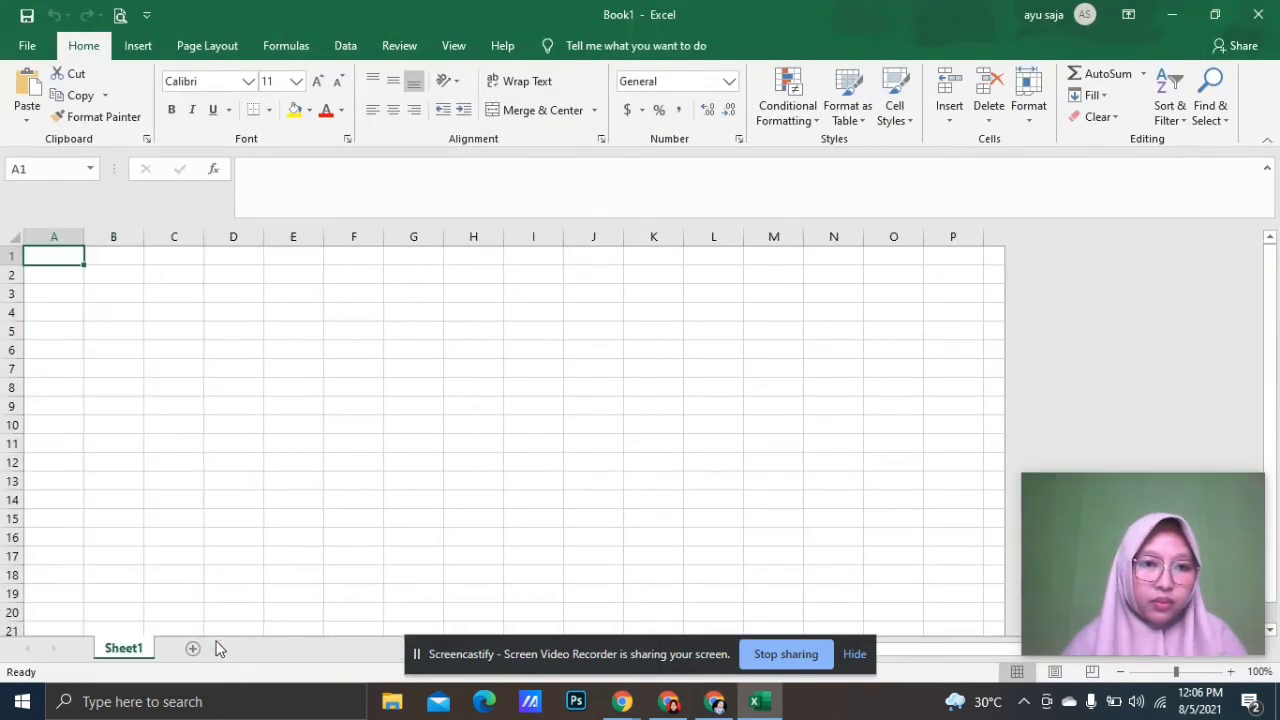
pyautogui.click(52, 278)
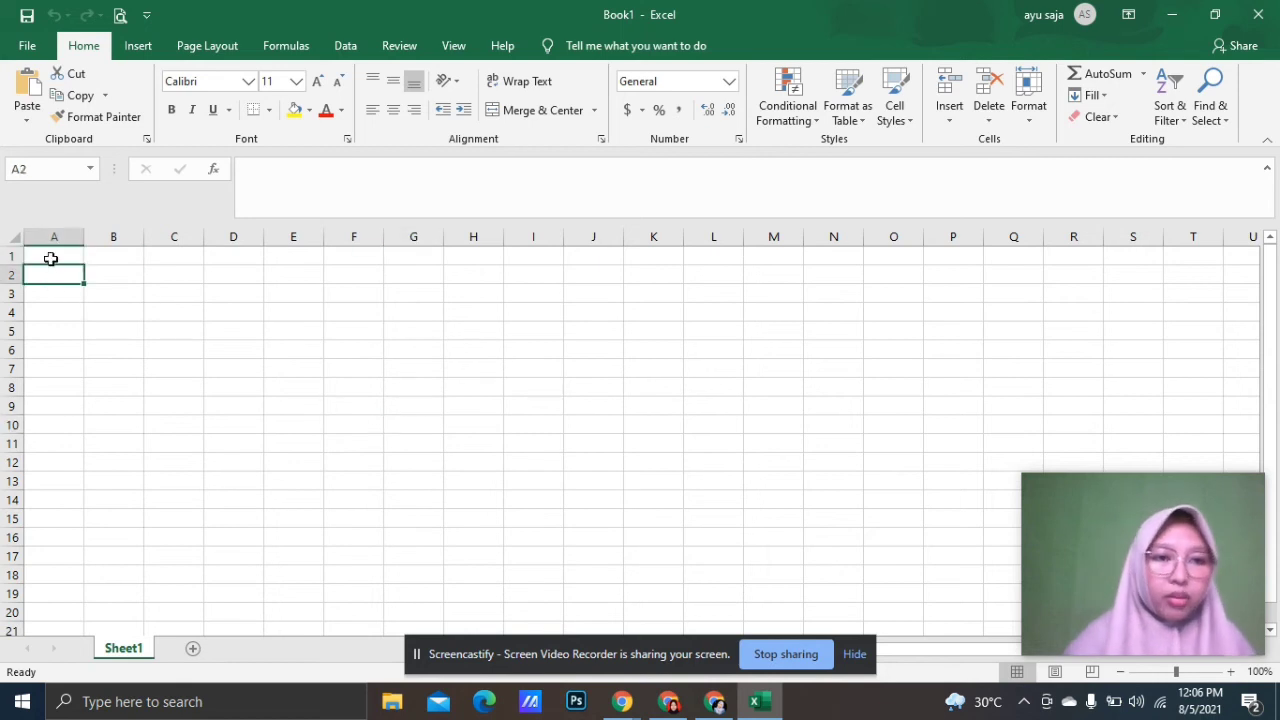
pyautogui.click(50, 258)
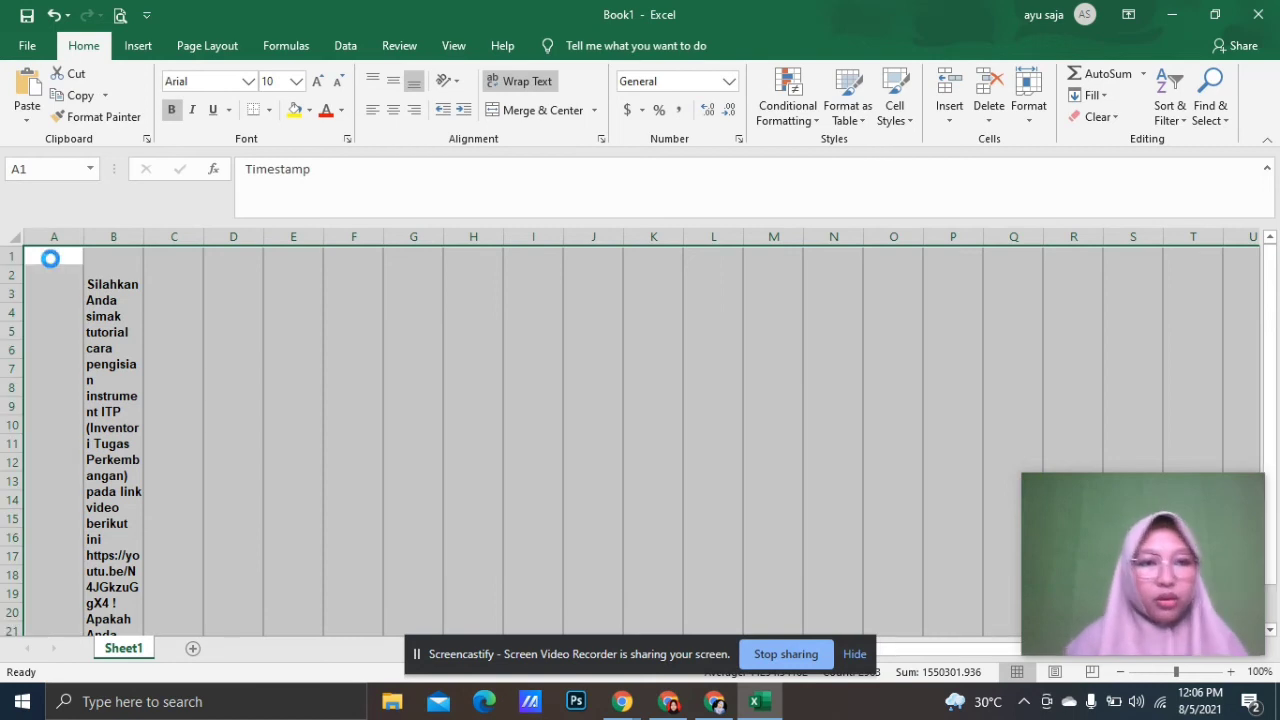
pyautogui.hotkey('ctrl', 'z')
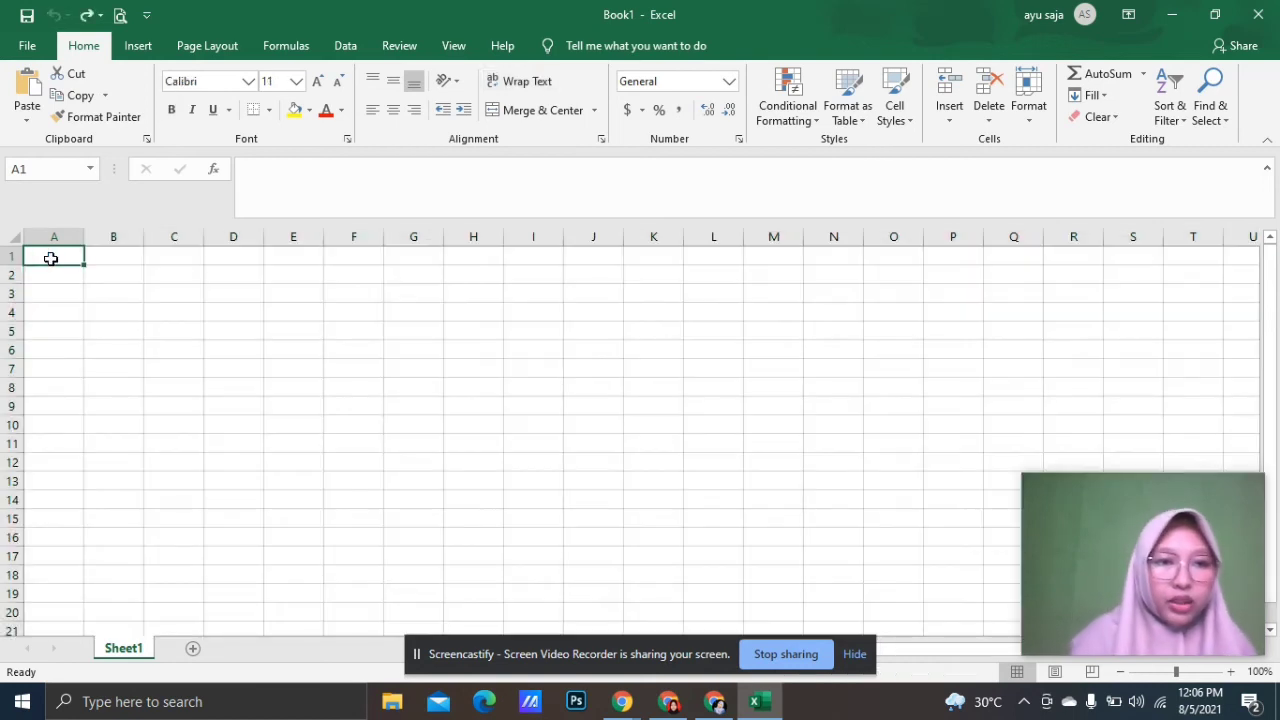
# Paste the copied responses into Sheet1 starting at cell A5.
pyautogui.click(42, 332)
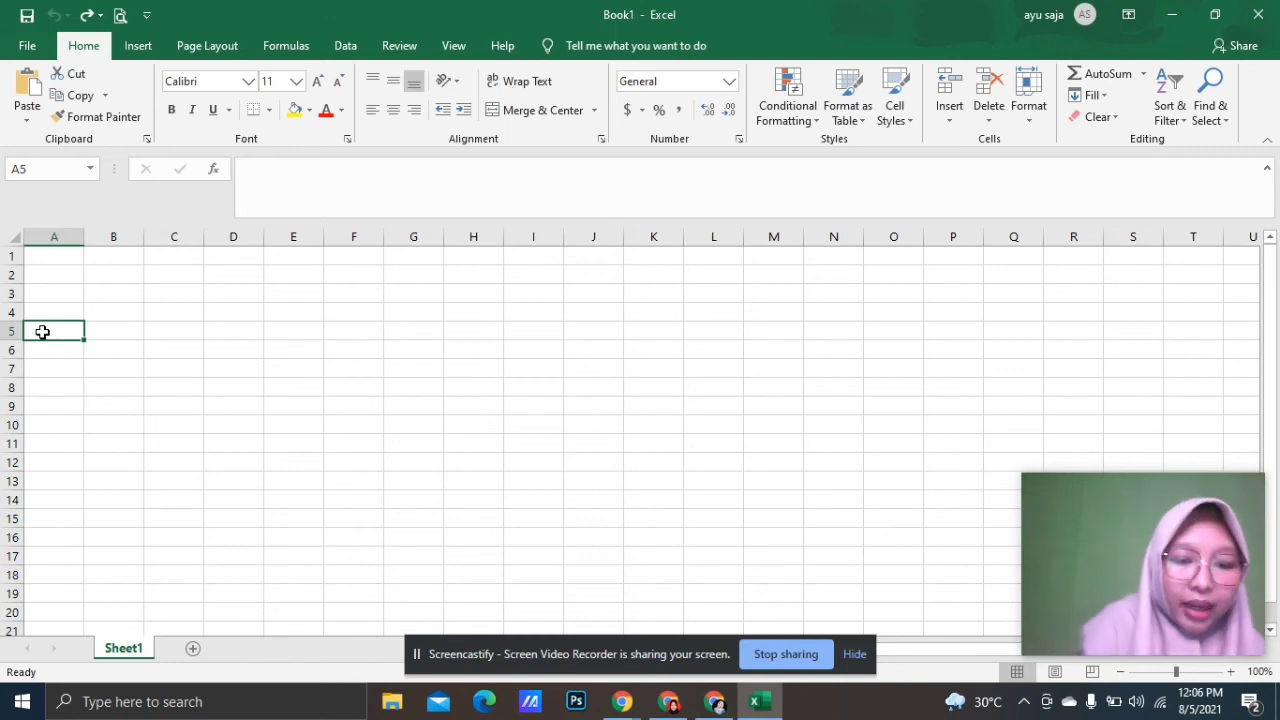
pyautogui.hotkey('ctrl', 'v')
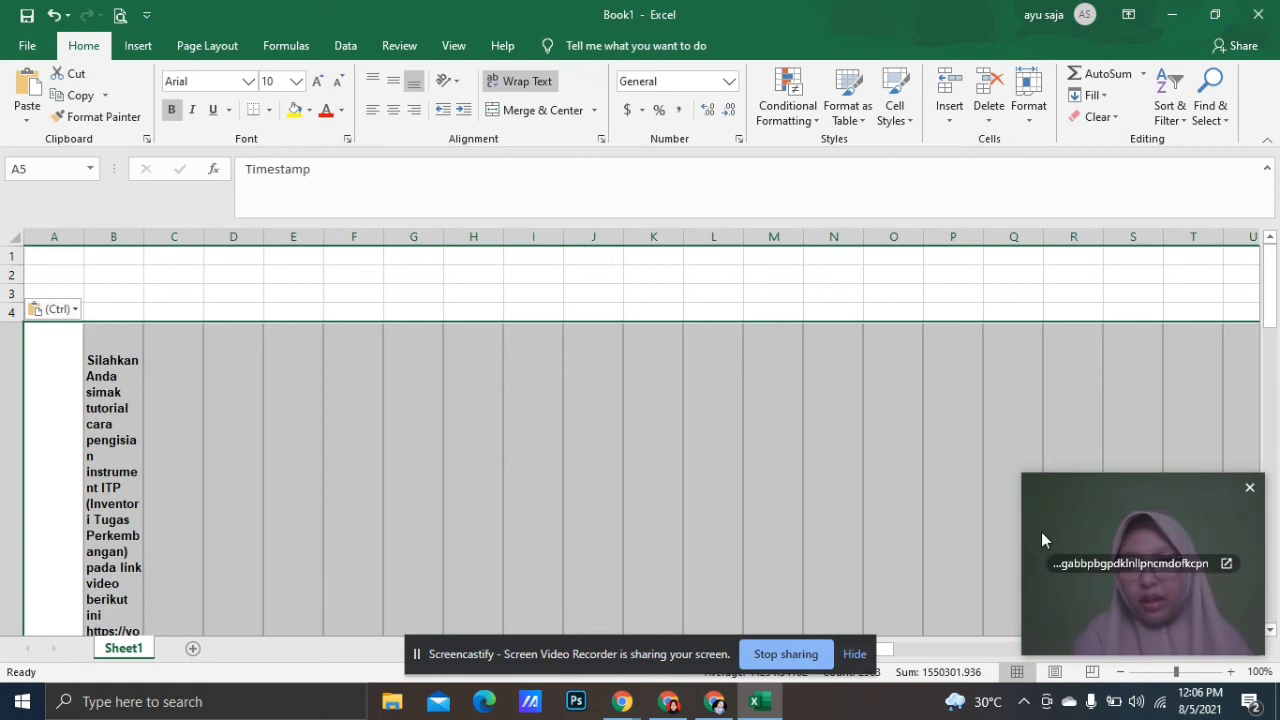
pyautogui.click(1200, 487)
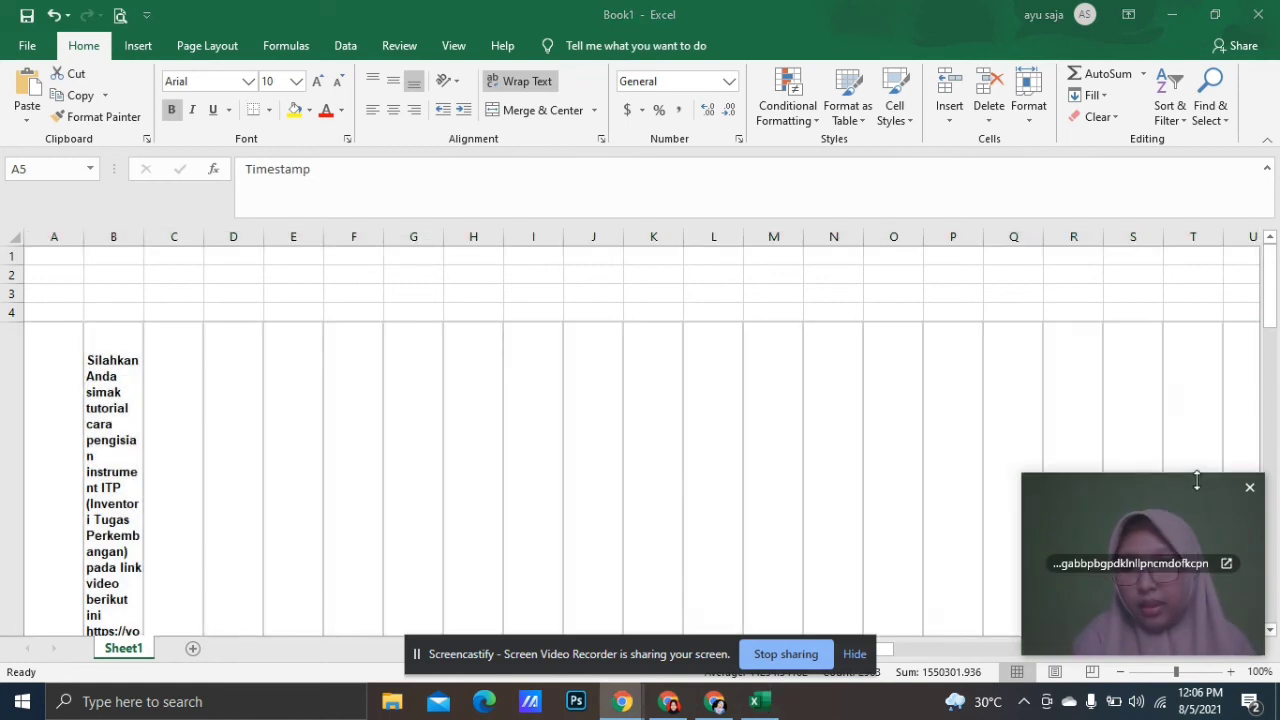
# Reduce the tall pasted rows 5 to 40 to one small, even row height.
pyautogui.click(1148, 678)
pyautogui.click(1148, 672)
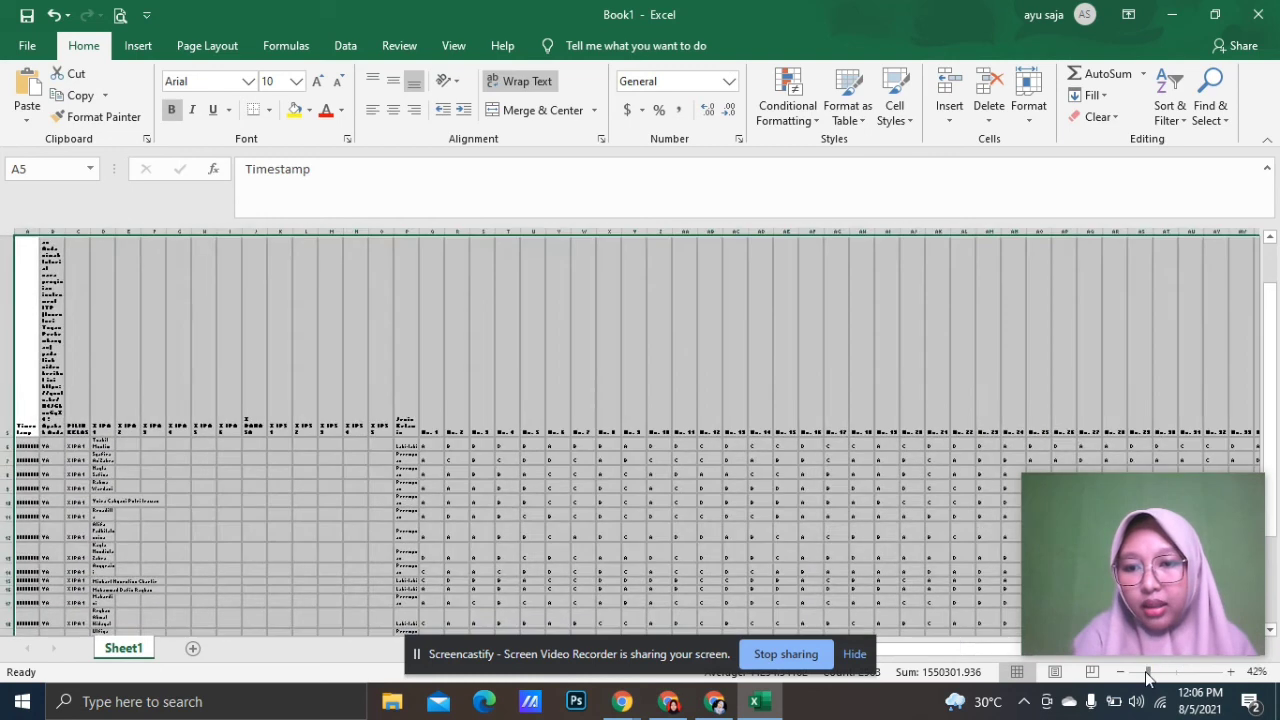
pyautogui.moveTo(8, 320); pyautogui.dragTo(6, 464)
pyautogui.moveTo(4, 706); pyautogui.dragTo(8, 252)
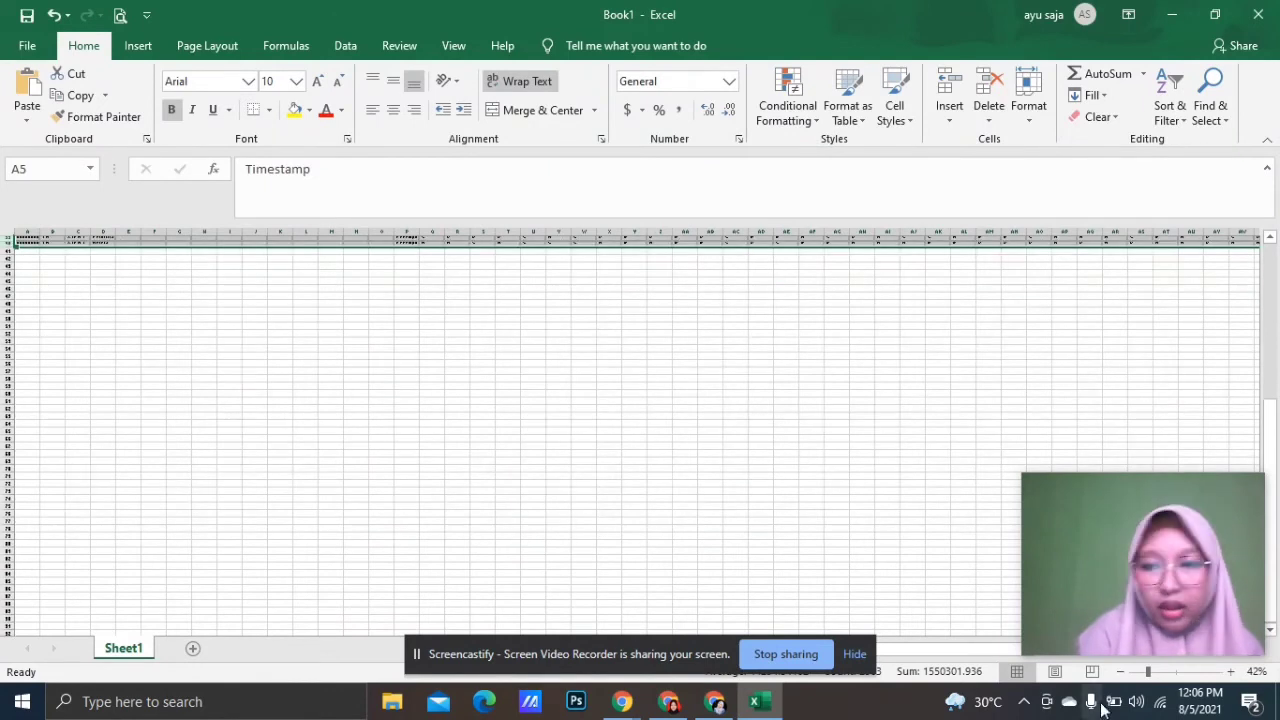
# Increase the height of all pasted response rows evenly so a full line of text fits in each.
pyautogui.click(1231, 672)
pyautogui.click(1231, 672)
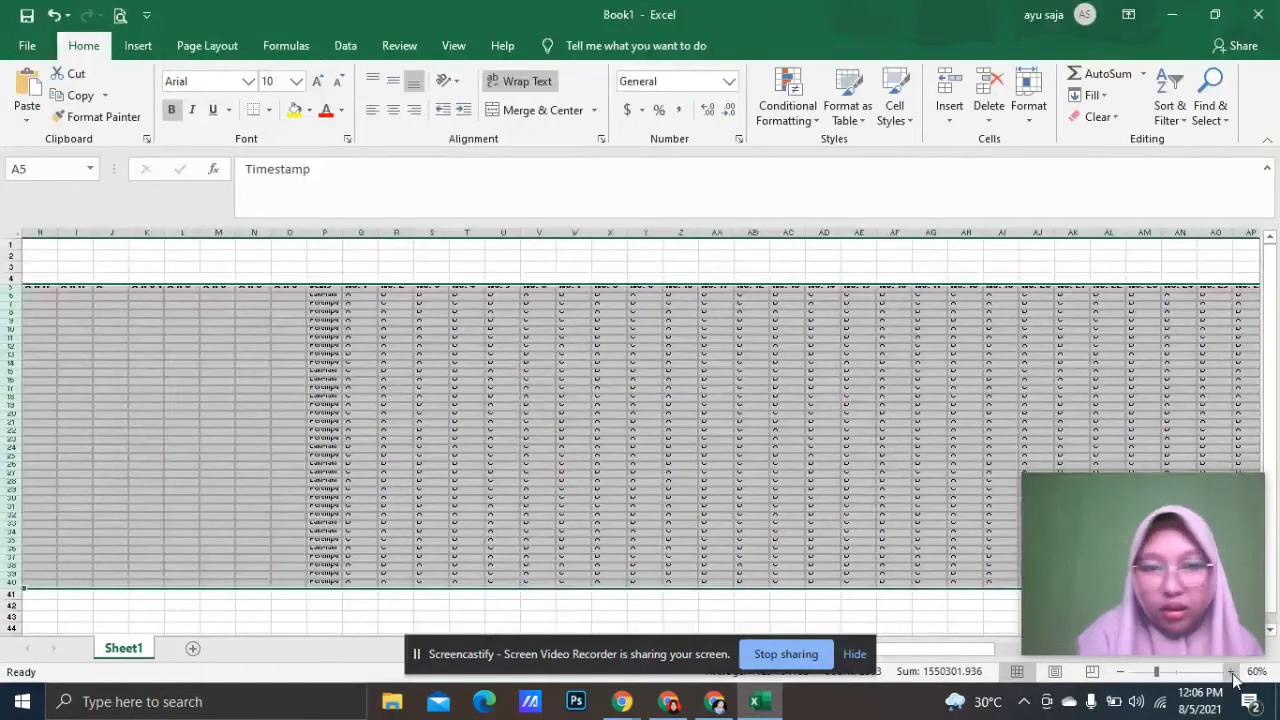
pyautogui.click(1232, 673)
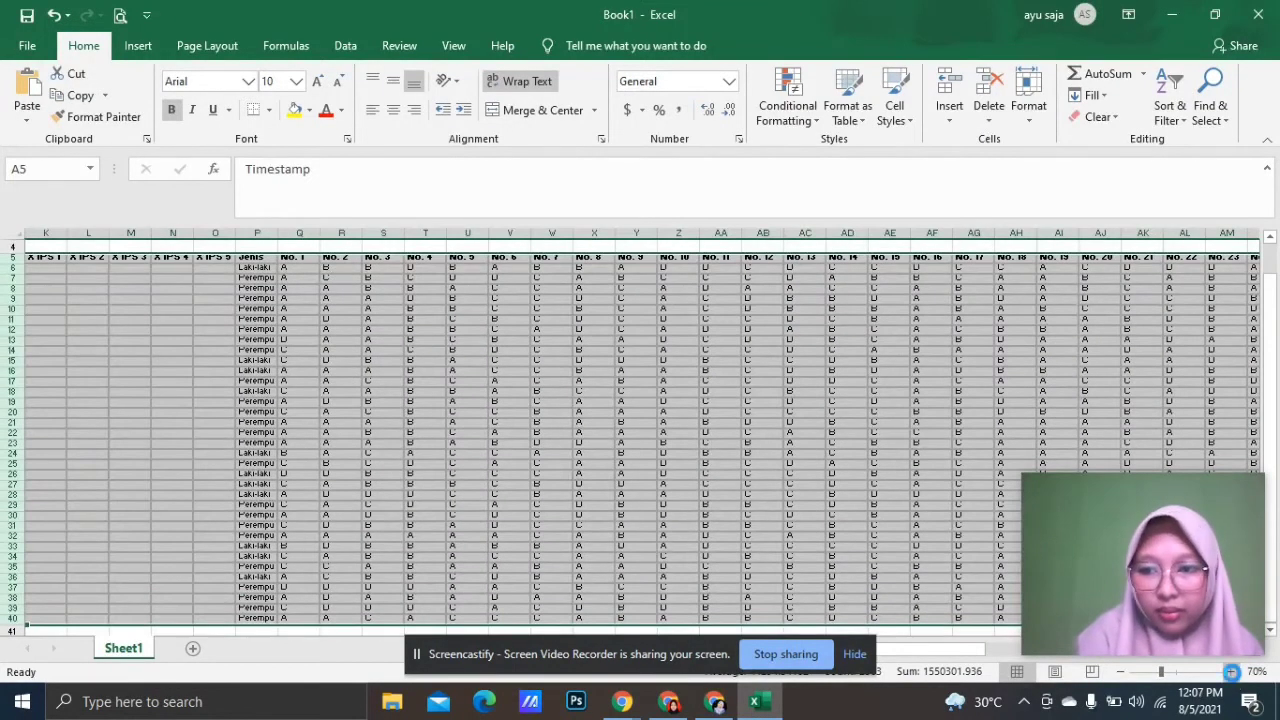
pyautogui.click(1231, 672)
pyautogui.click(1231, 673)
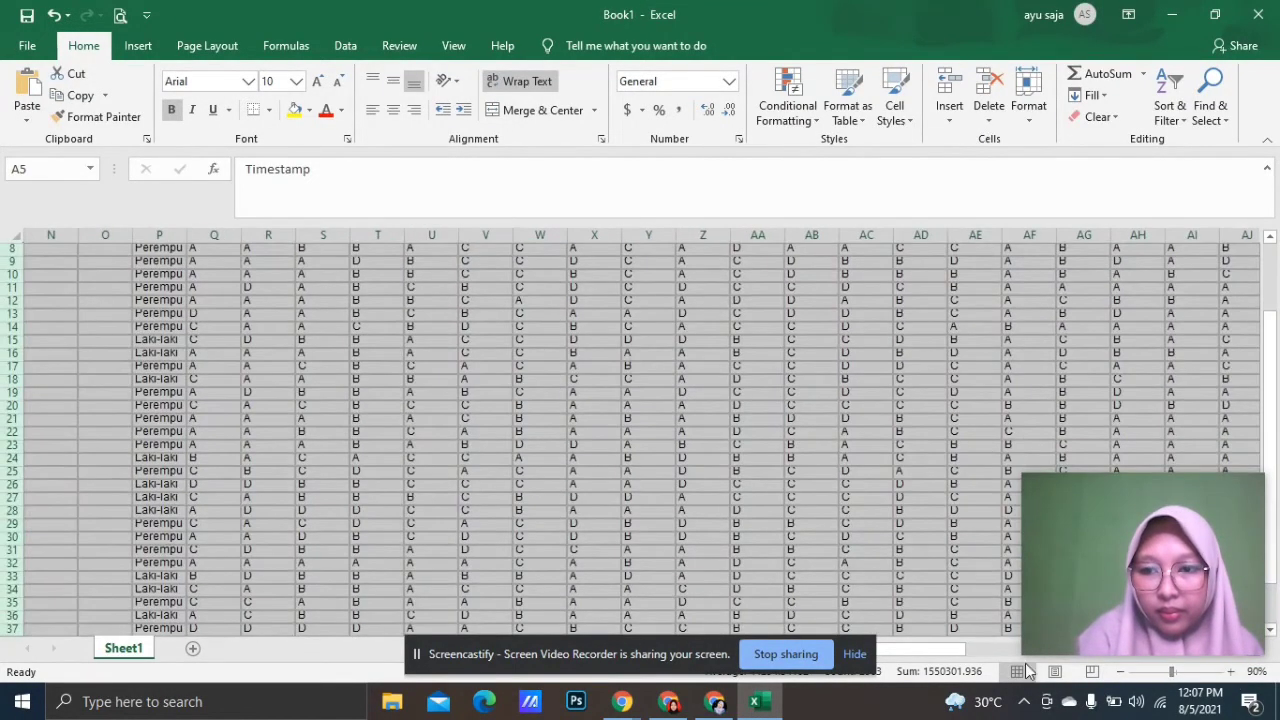
pyautogui.click(1231, 672)
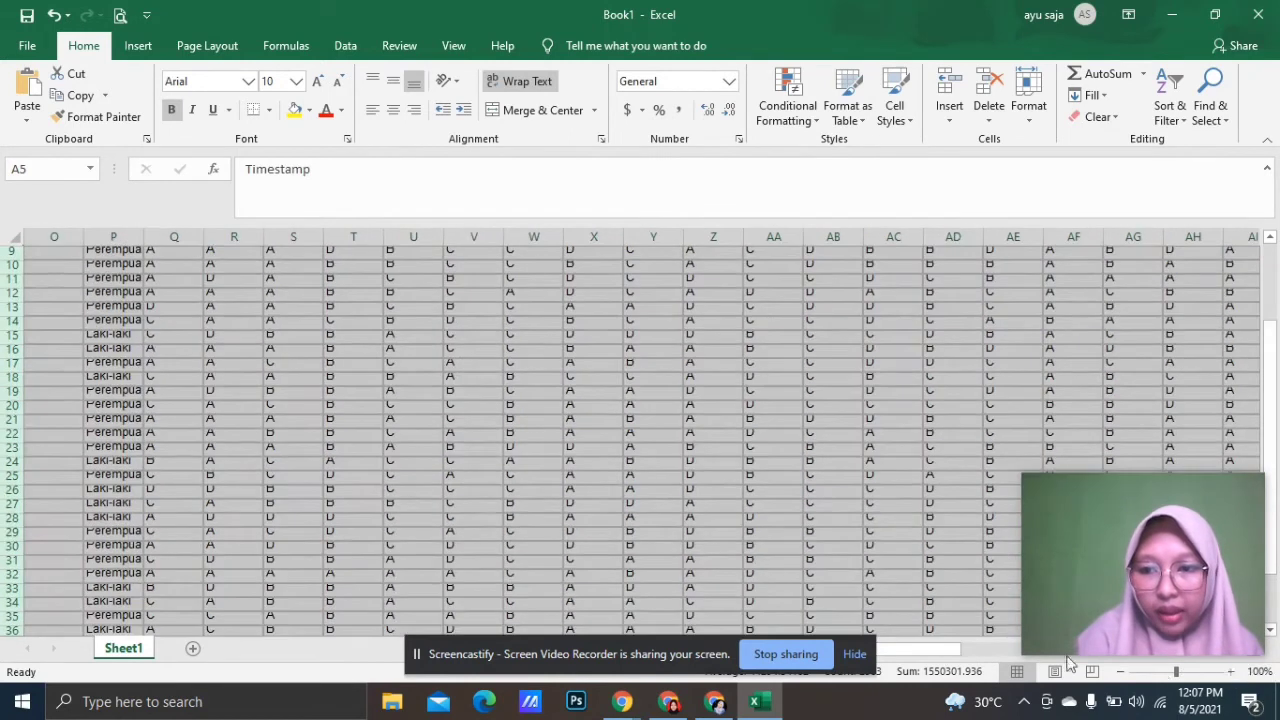
pyautogui.moveTo(931, 651); pyautogui.dragTo(686, 620)
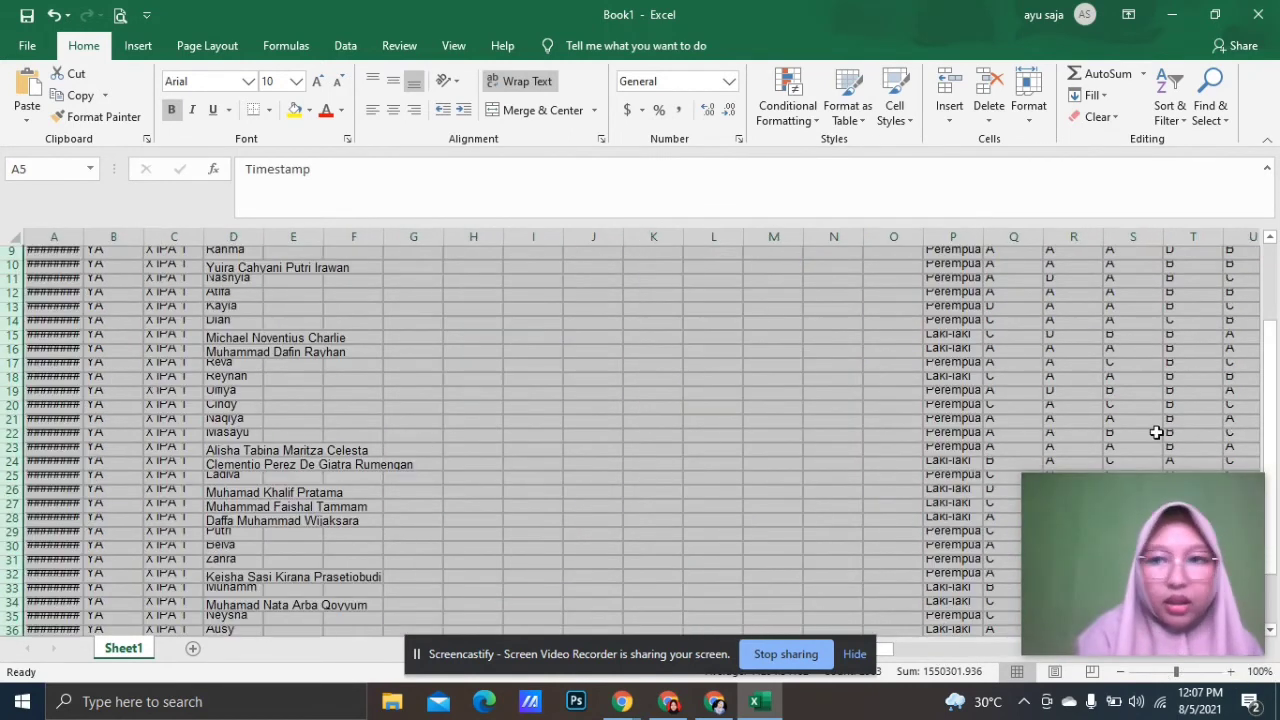
pyautogui.moveTo(1272, 387); pyautogui.dragTo(1268, 300)
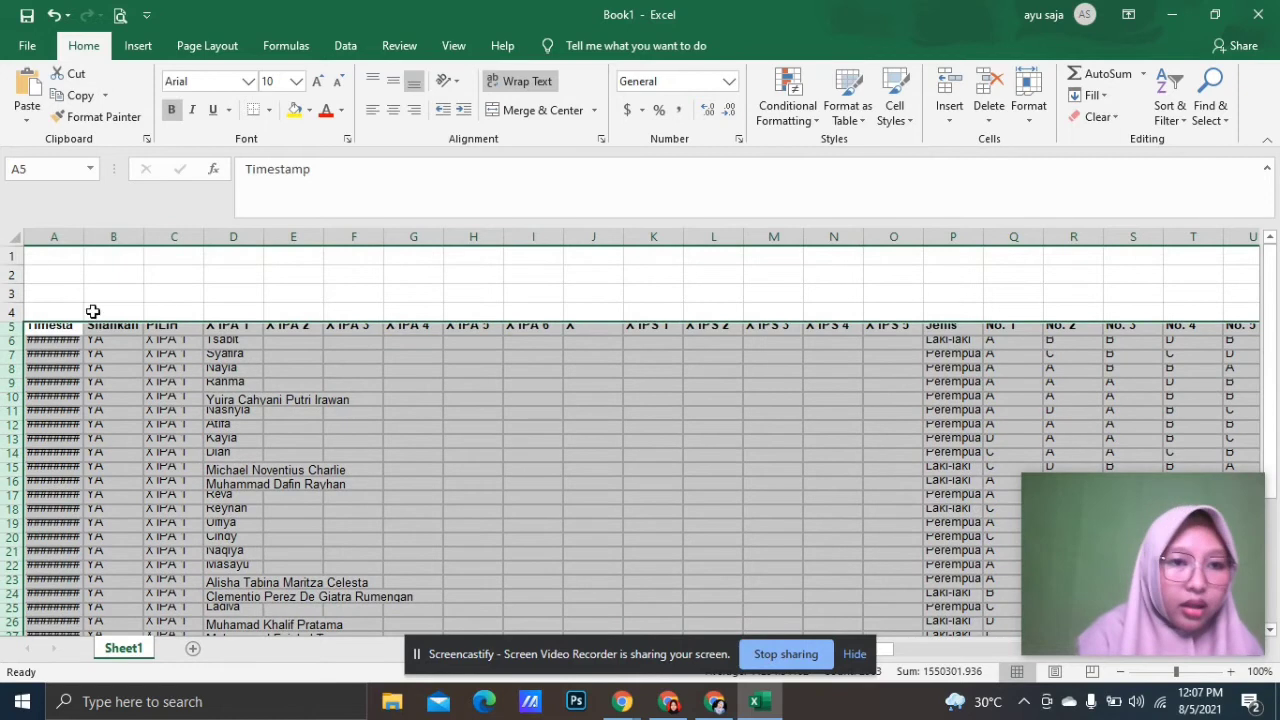
pyautogui.moveTo(5, 319); pyautogui.dragTo(20, 578)
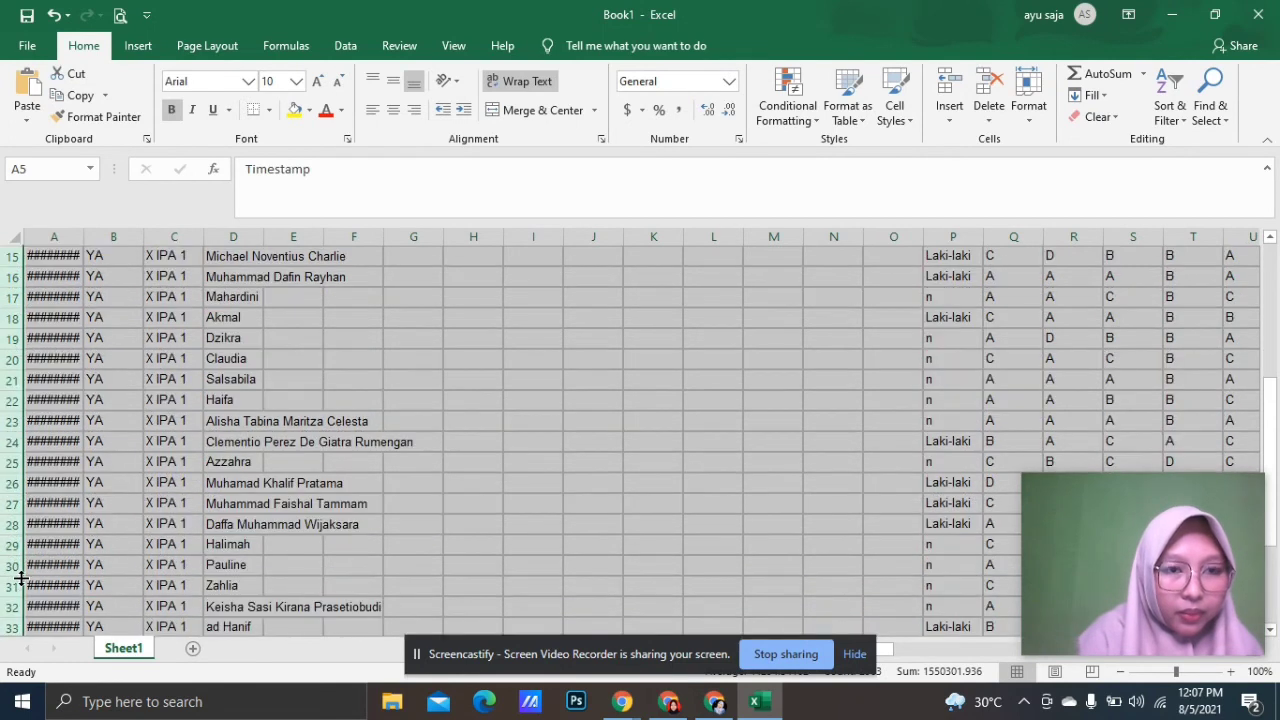
pyautogui.click(138, 314)
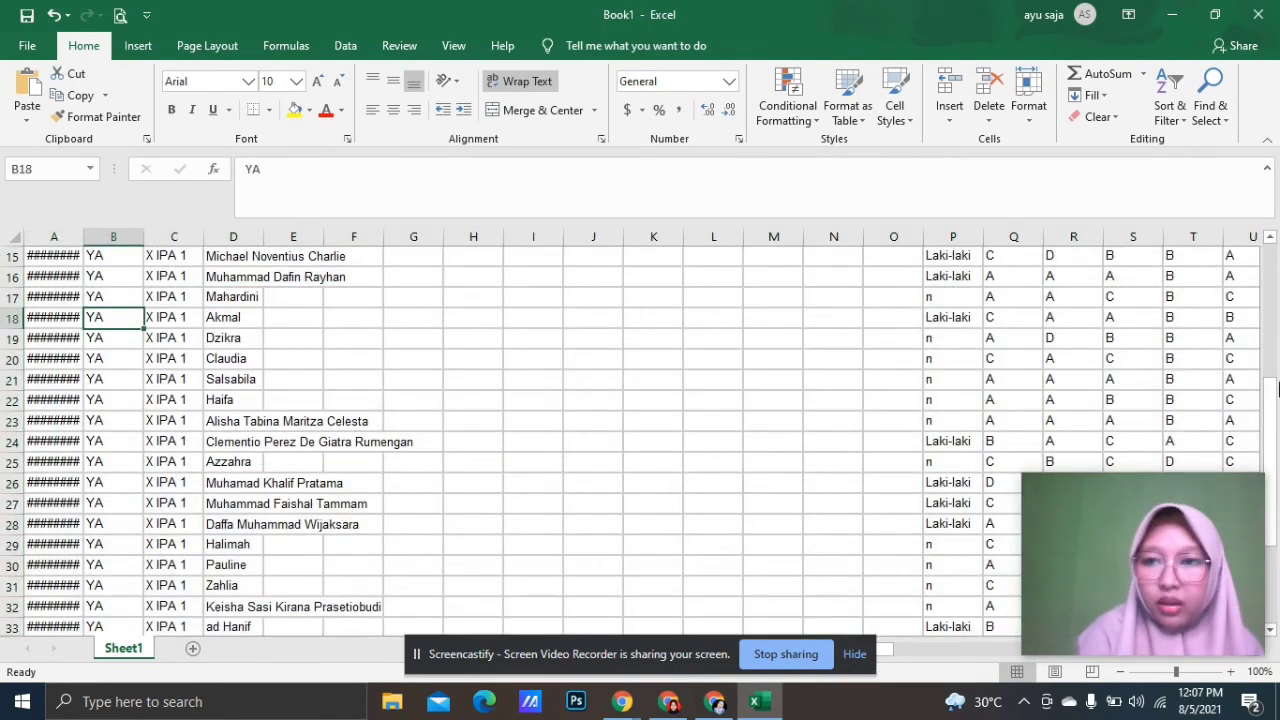
# Delete the timestamp column and the tutorial confirmation column, A and B, from the sheet.
pyautogui.moveTo(1276, 390); pyautogui.dragTo(1270, 256)
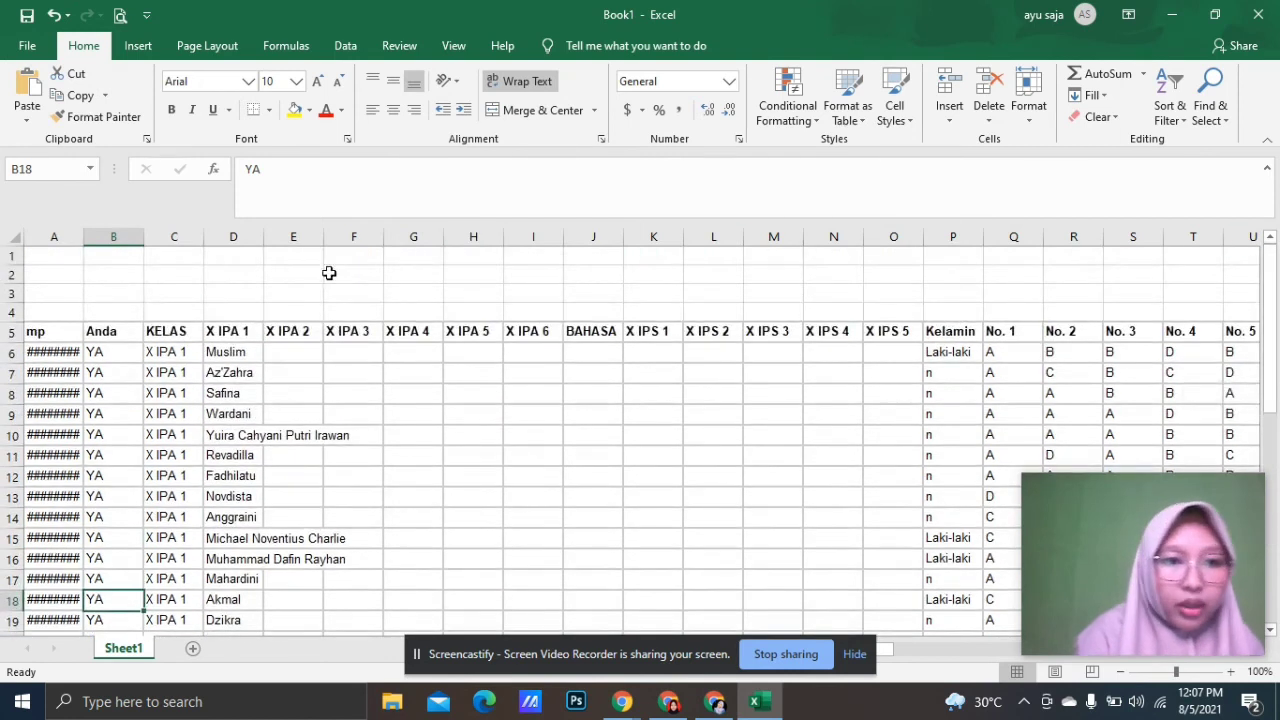
pyautogui.click(182, 354)
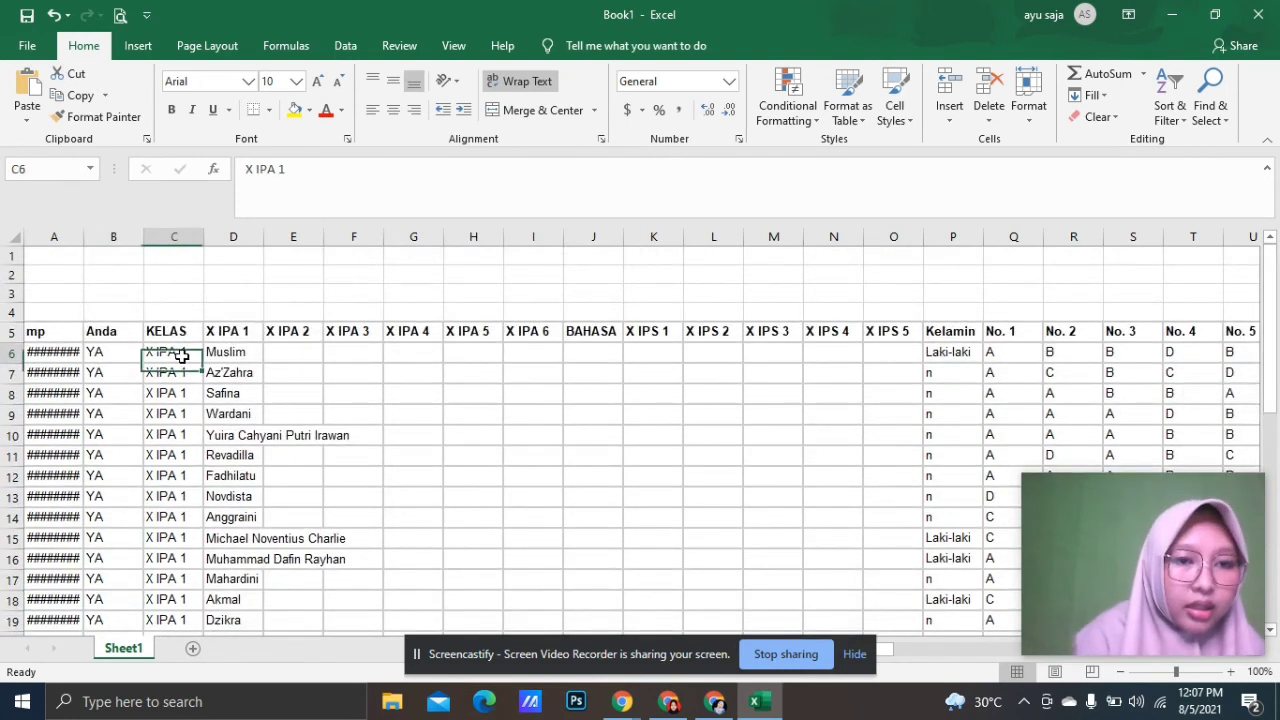
pyautogui.click(48, 234)
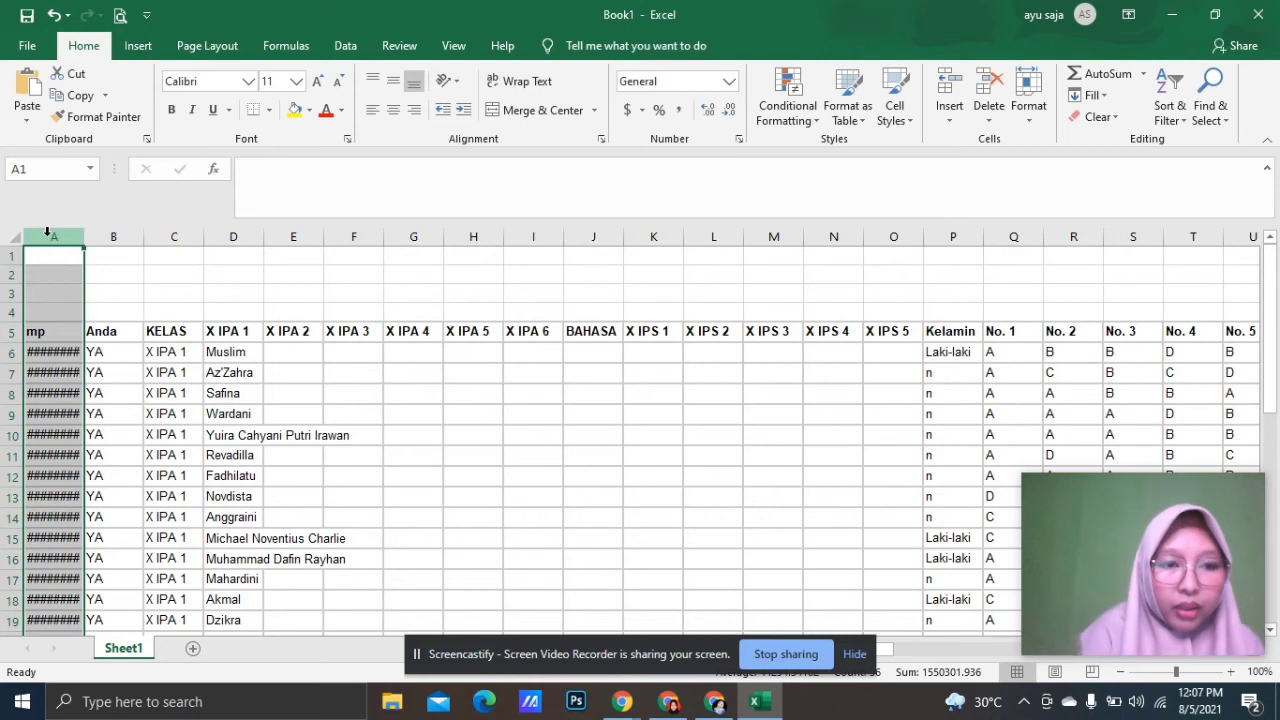
pyautogui.hotkey('shift', 'Right')
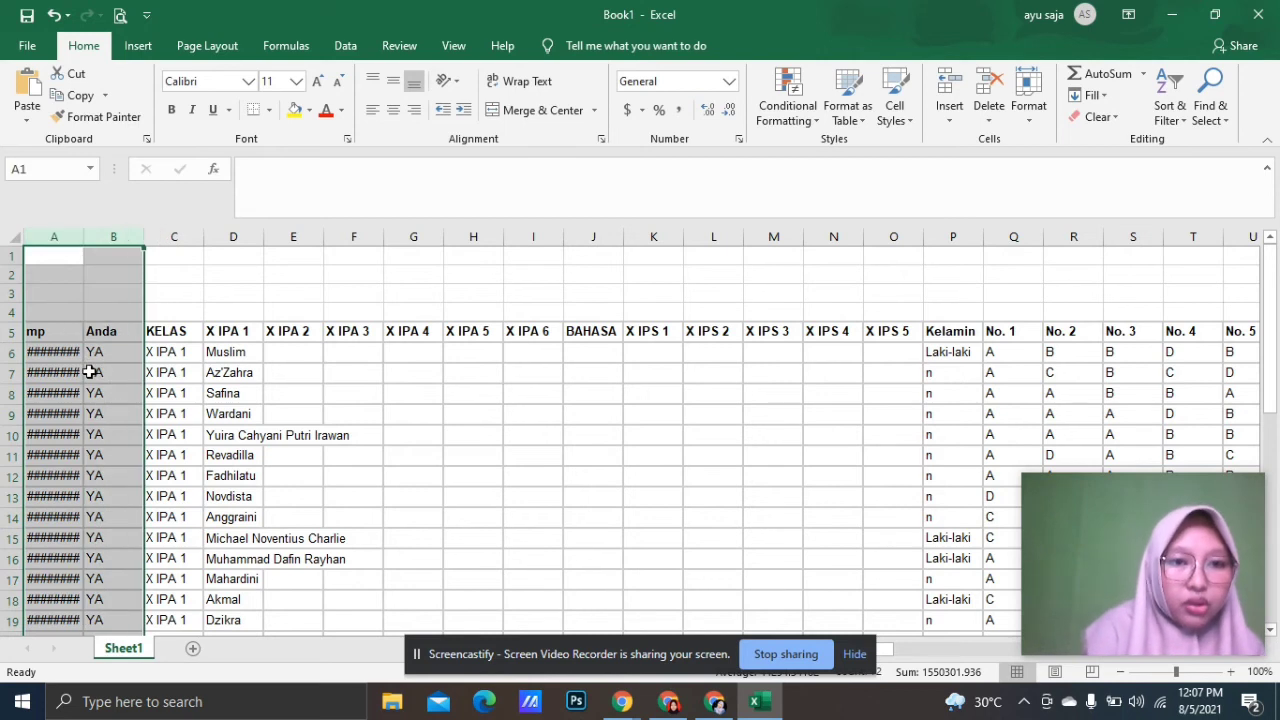
pyautogui.rightClick(90, 373)
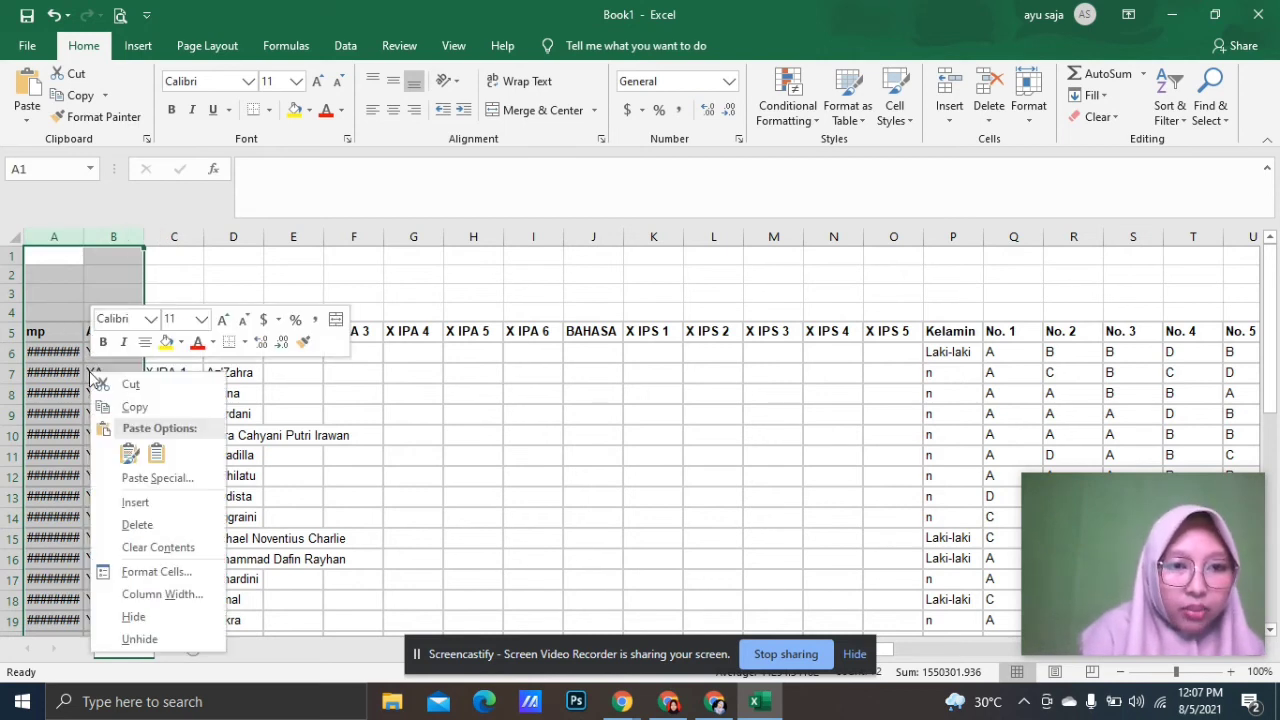
pyautogui.click(137, 526)
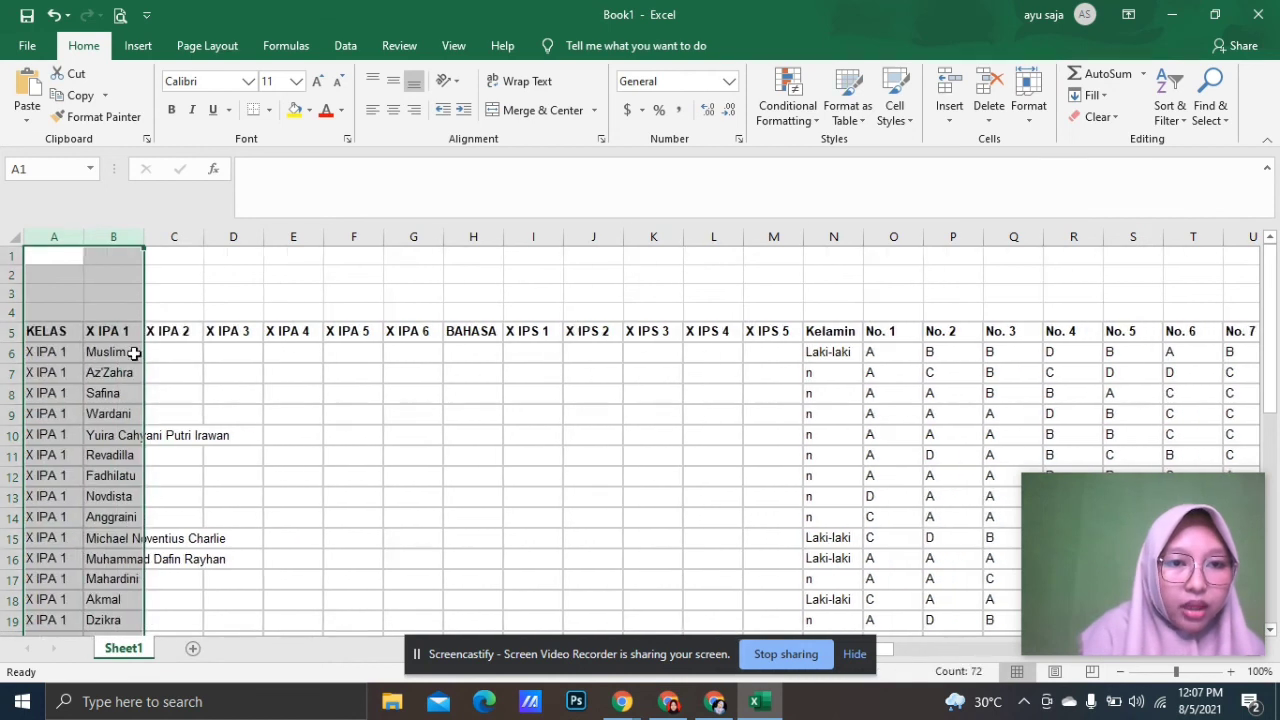
pyautogui.click(116, 373)
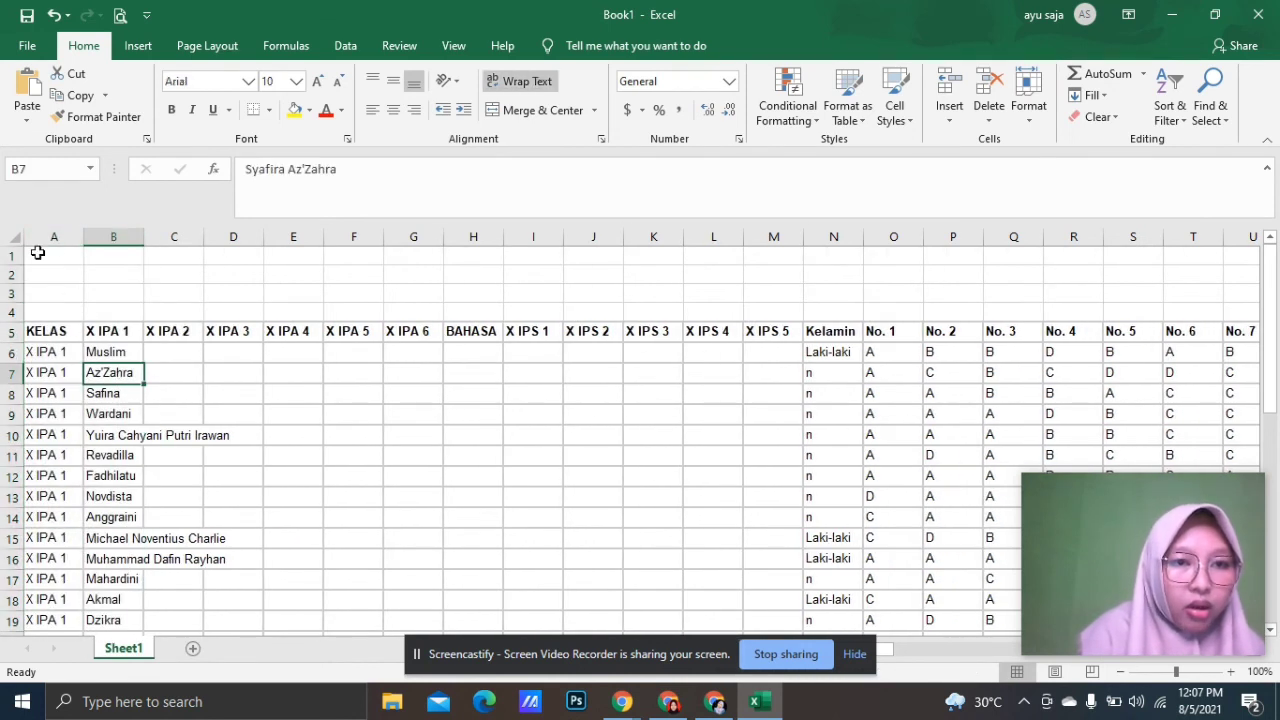
# Insert an empty column between KELAS and X IPA 1, and select its header cell B5.
pyautogui.click(116, 236)
pyautogui.rightClick(116, 236)
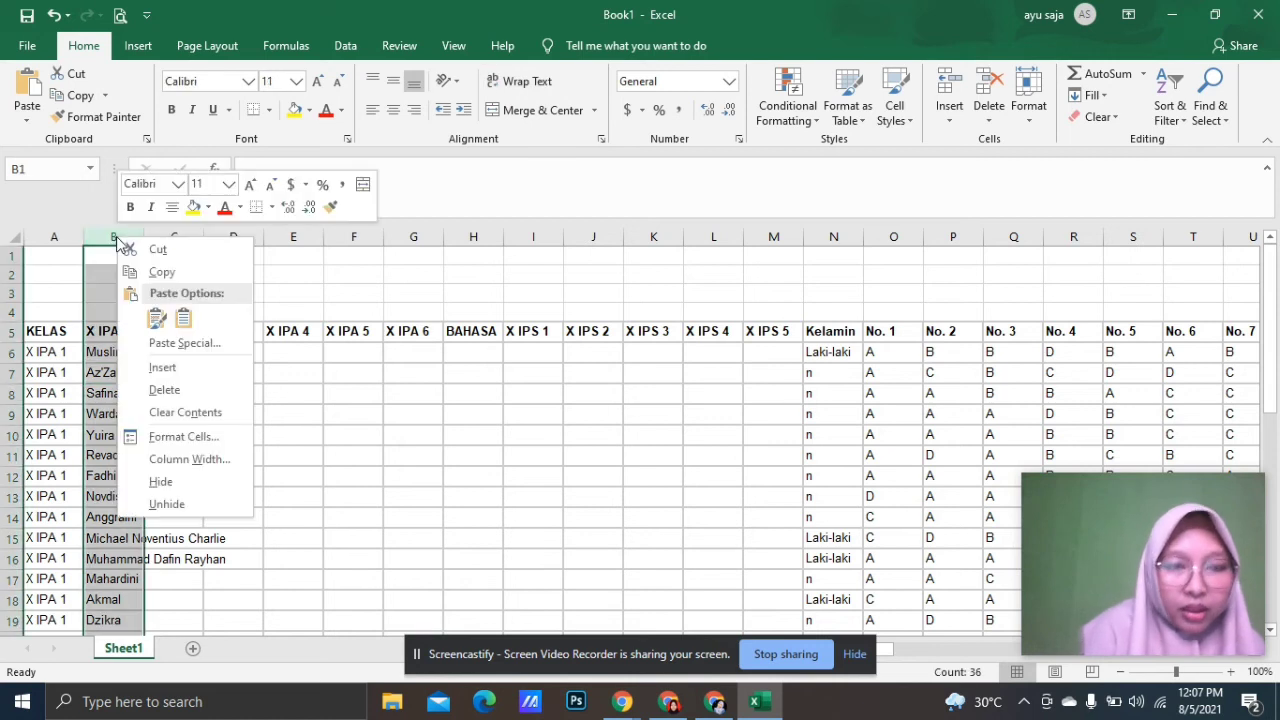
pyautogui.click(160, 372)
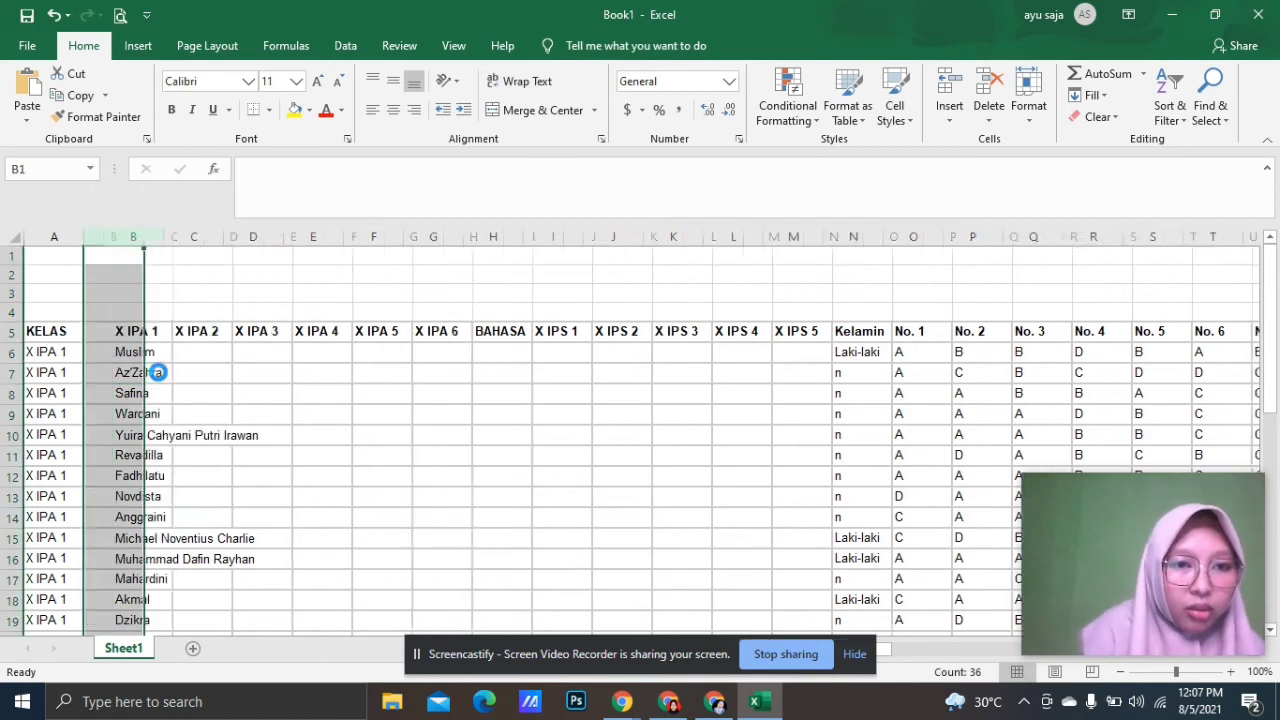
pyautogui.click(111, 330)
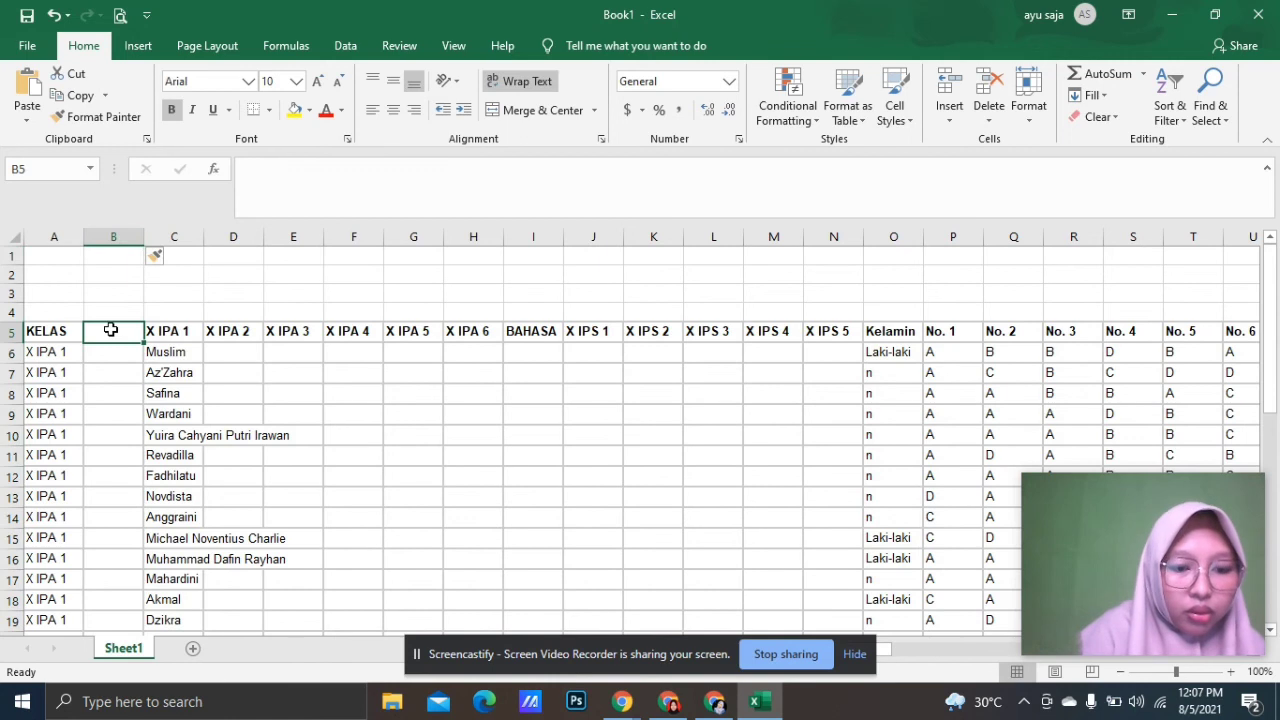
# Head column B with NISN and delete the empty class columns from X IPA 2 through X IPS 5.
pyautogui.write('NISN')
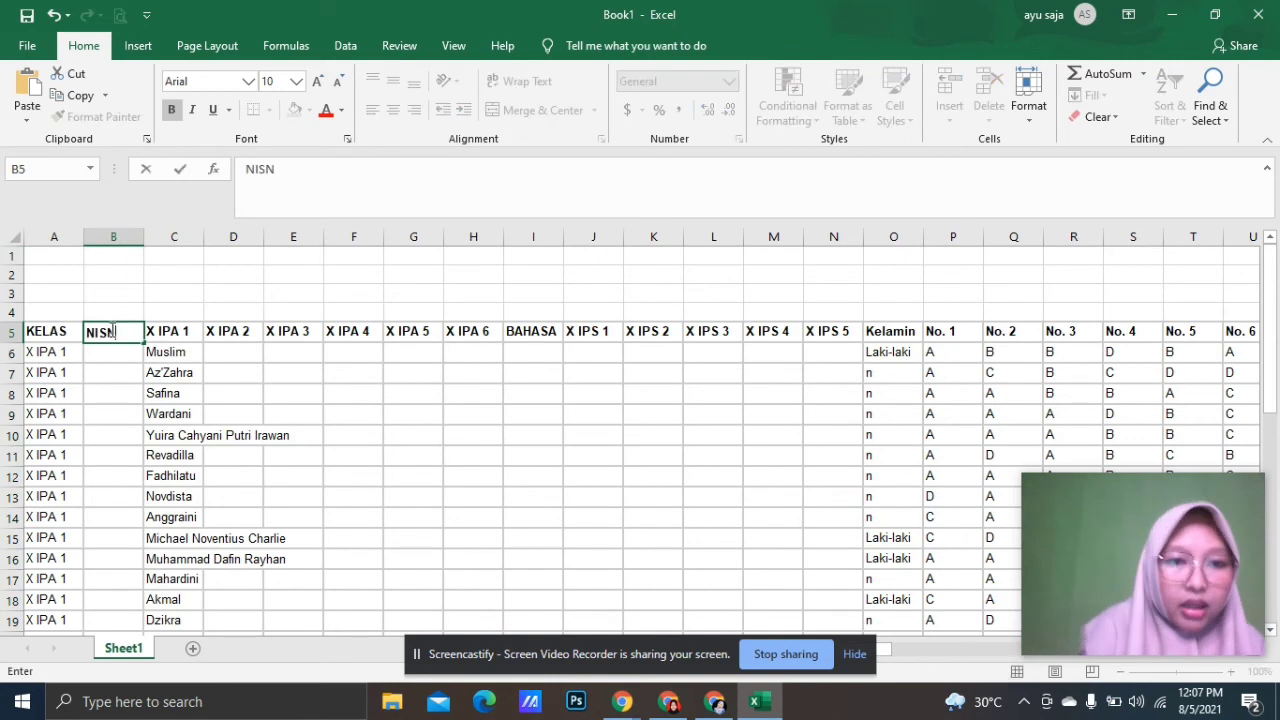
pyautogui.click(223, 234)
pyautogui.moveTo(223, 228); pyautogui.dragTo(834, 259)
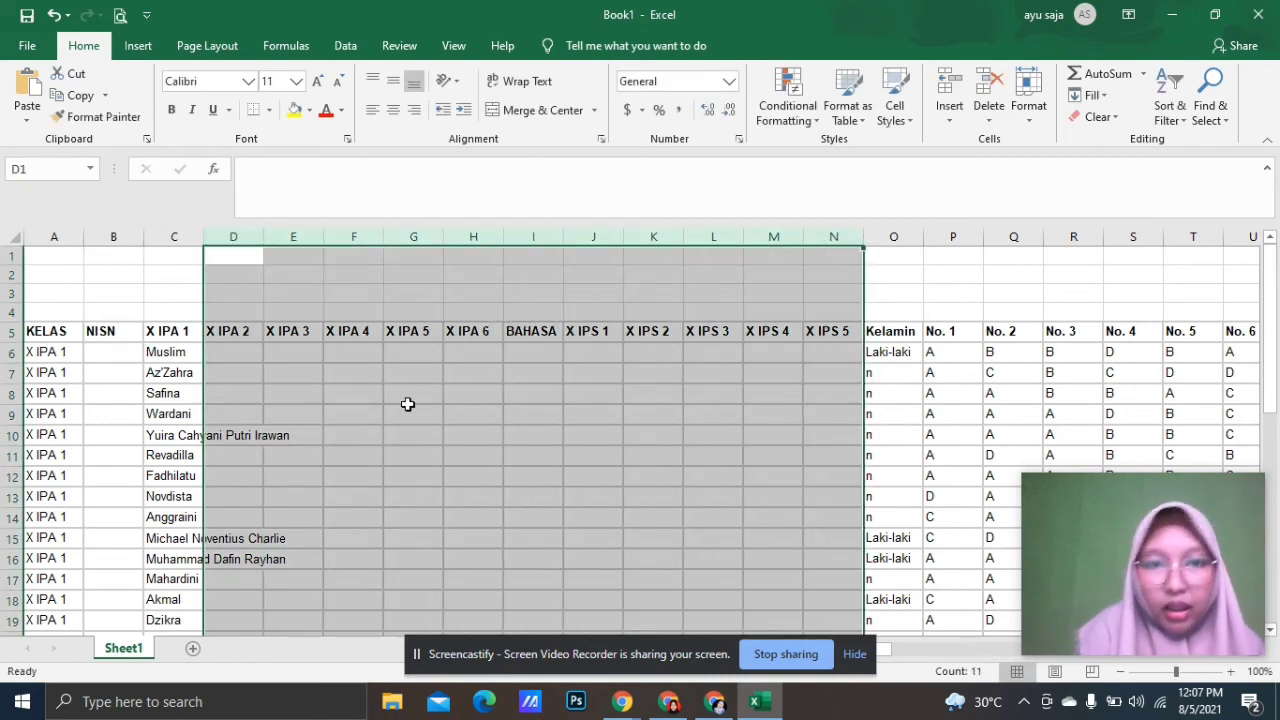
pyautogui.rightClick(407, 404)
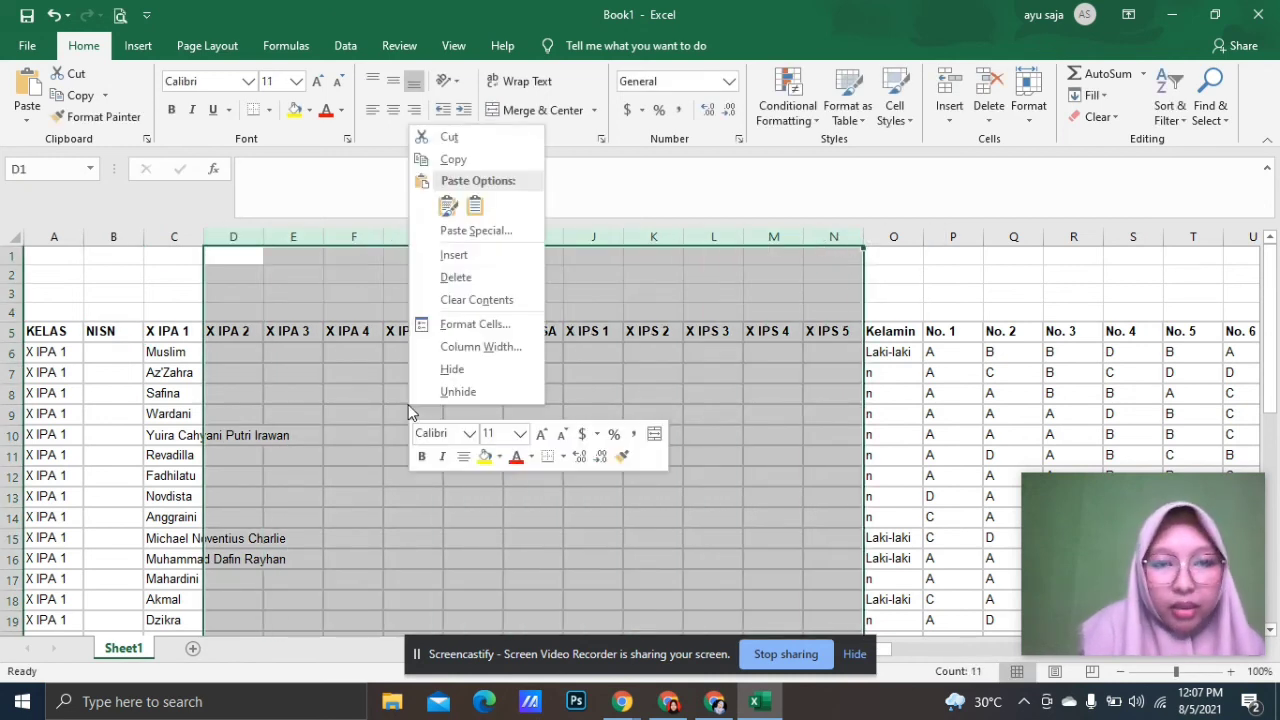
pyautogui.click(456, 278)
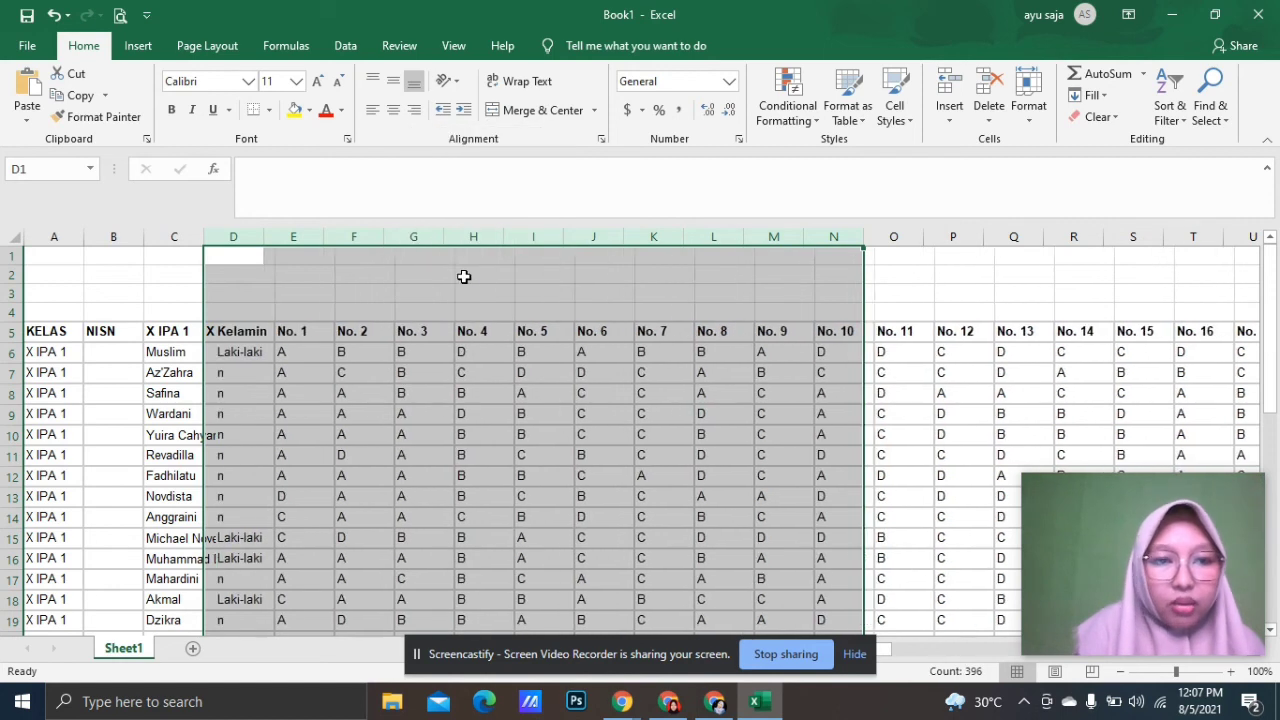
pyautogui.click(310, 462)
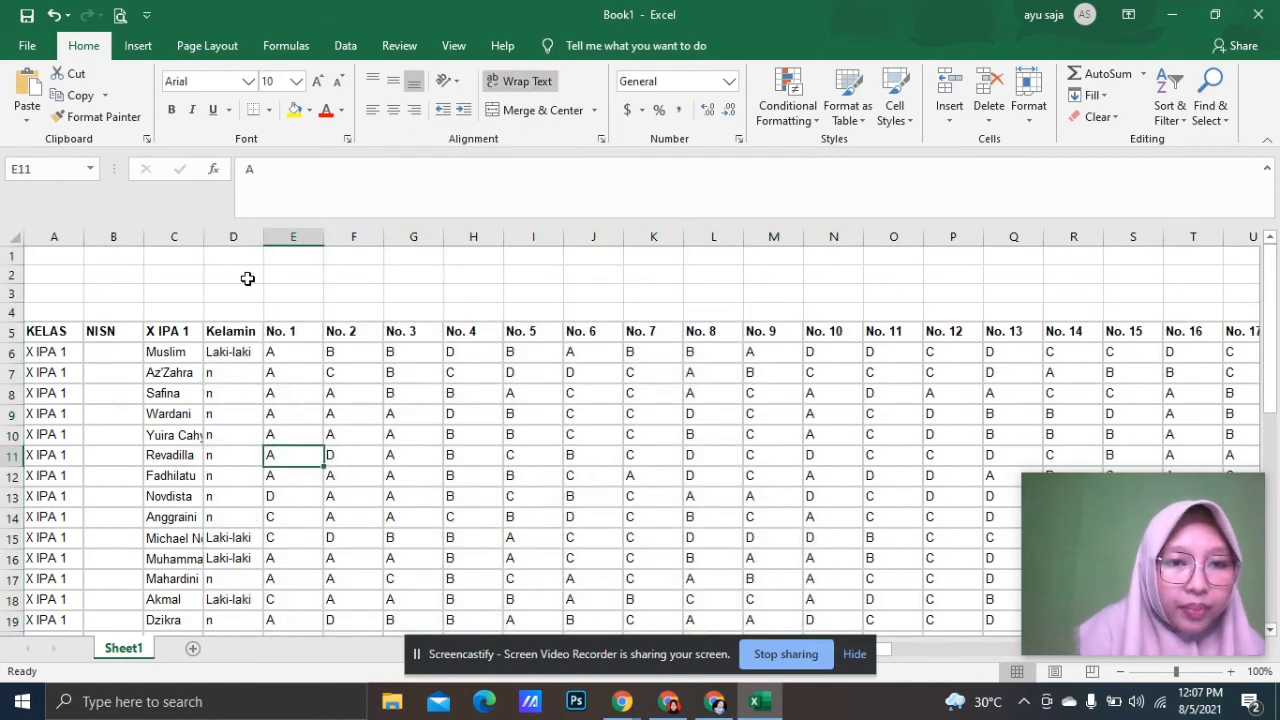
# Insert two empty columns, E and F, between the Kelamin column and No. 1.
pyautogui.click(293, 232)
pyautogui.rightClick(293, 226)
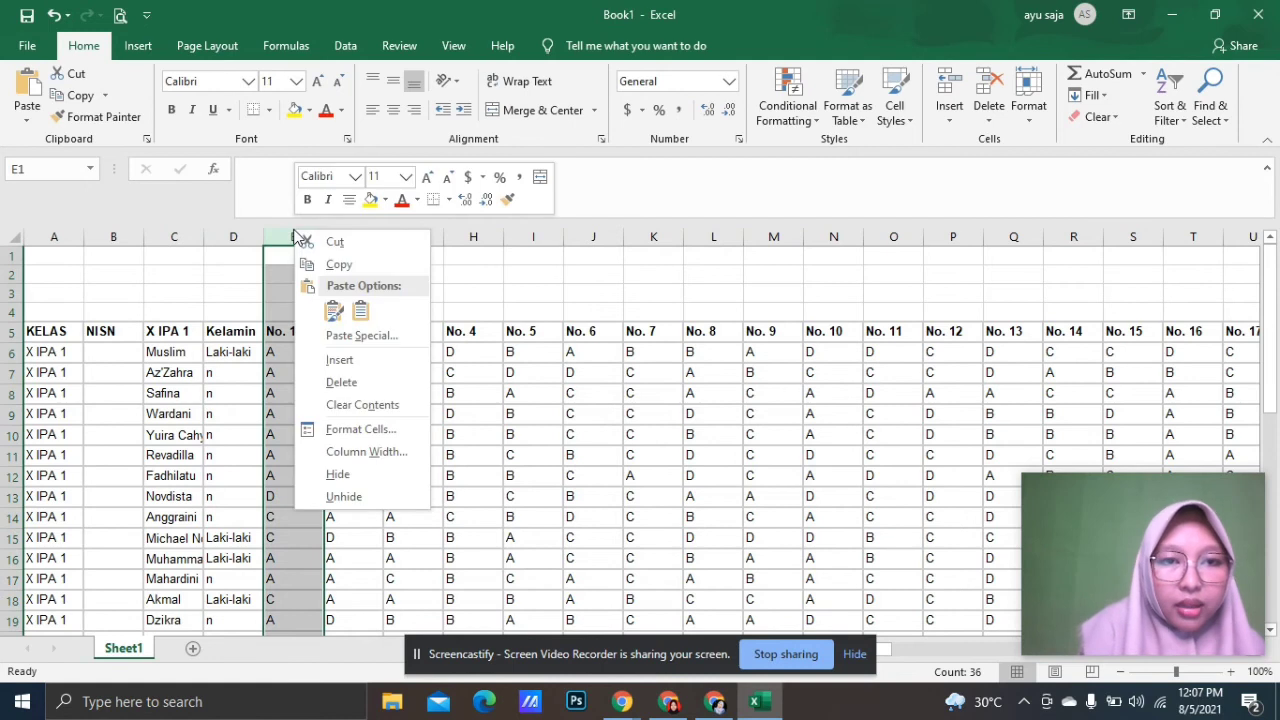
pyautogui.click(311, 364)
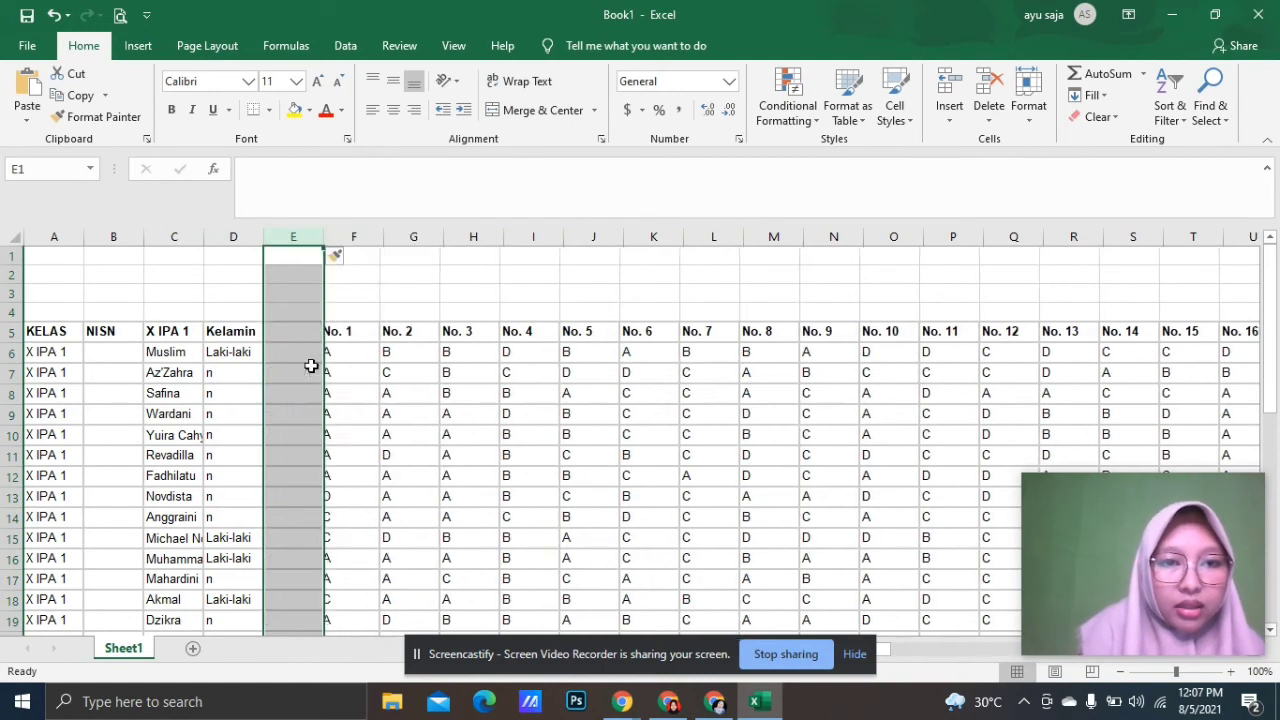
pyautogui.click(353, 236)
pyautogui.rightClick(353, 238)
pyautogui.click(366, 372)
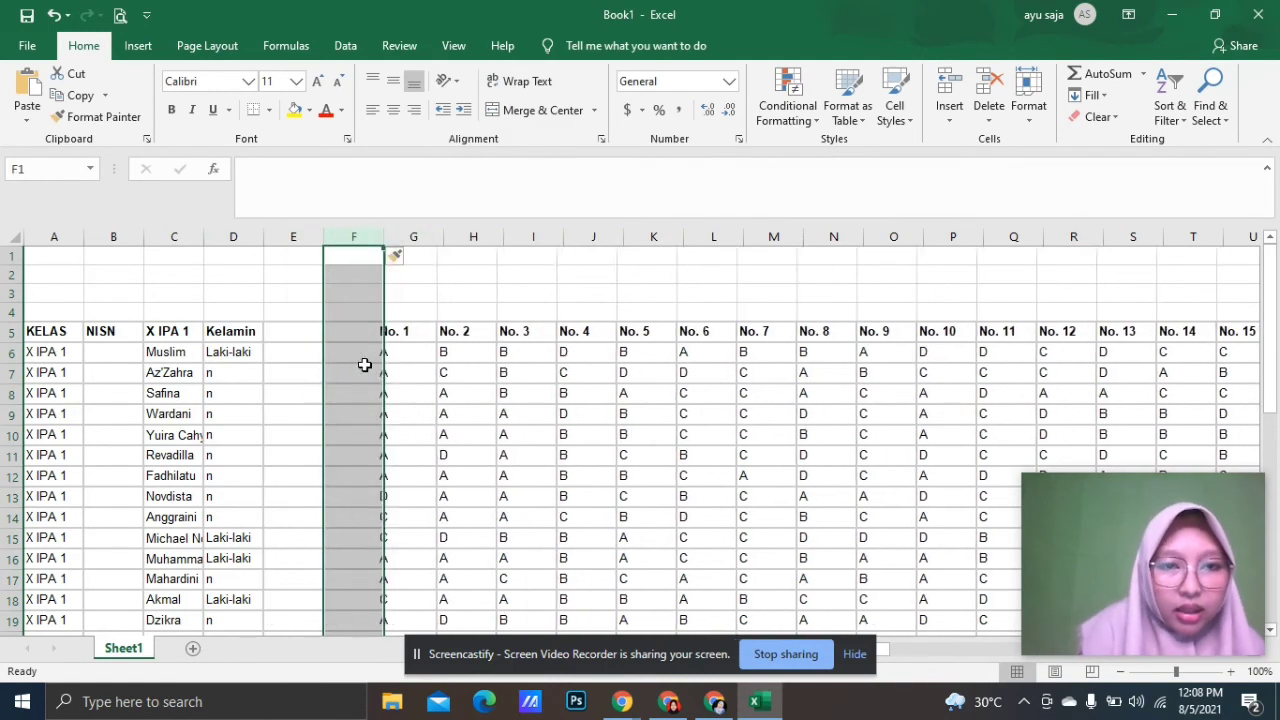
pyautogui.click(333, 391)
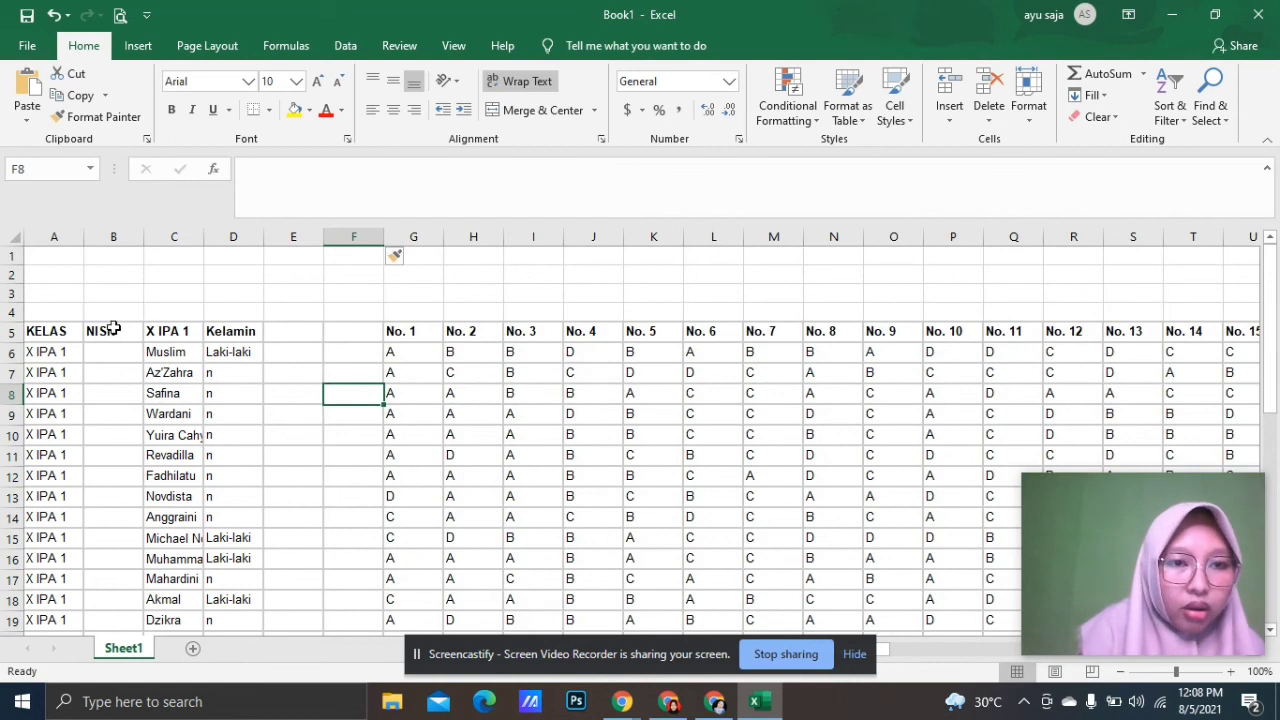
# Rename the row 5 headers in A, C and D to KELAS, NAMA and L/P.
pyautogui.click(48, 332)
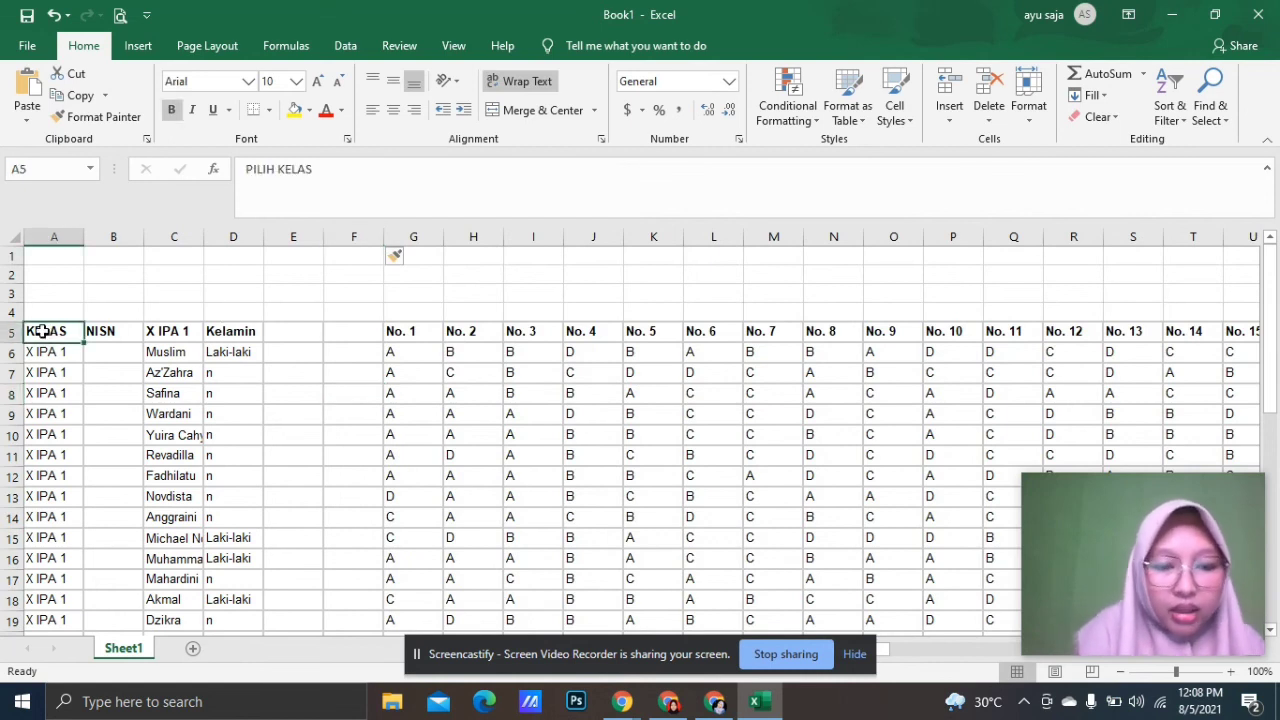
pyautogui.write('KELAS')
pyautogui.press('Tab')
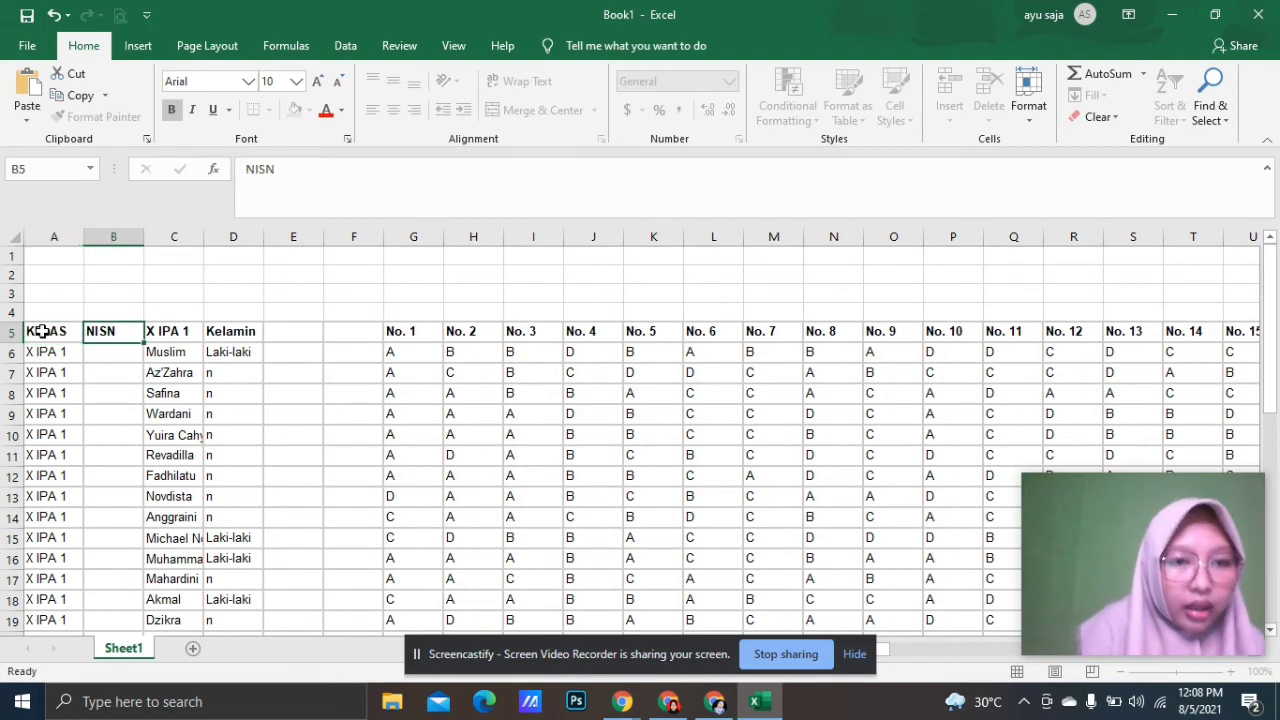
pyautogui.press('Tab')
pyautogui.write('NAMA')
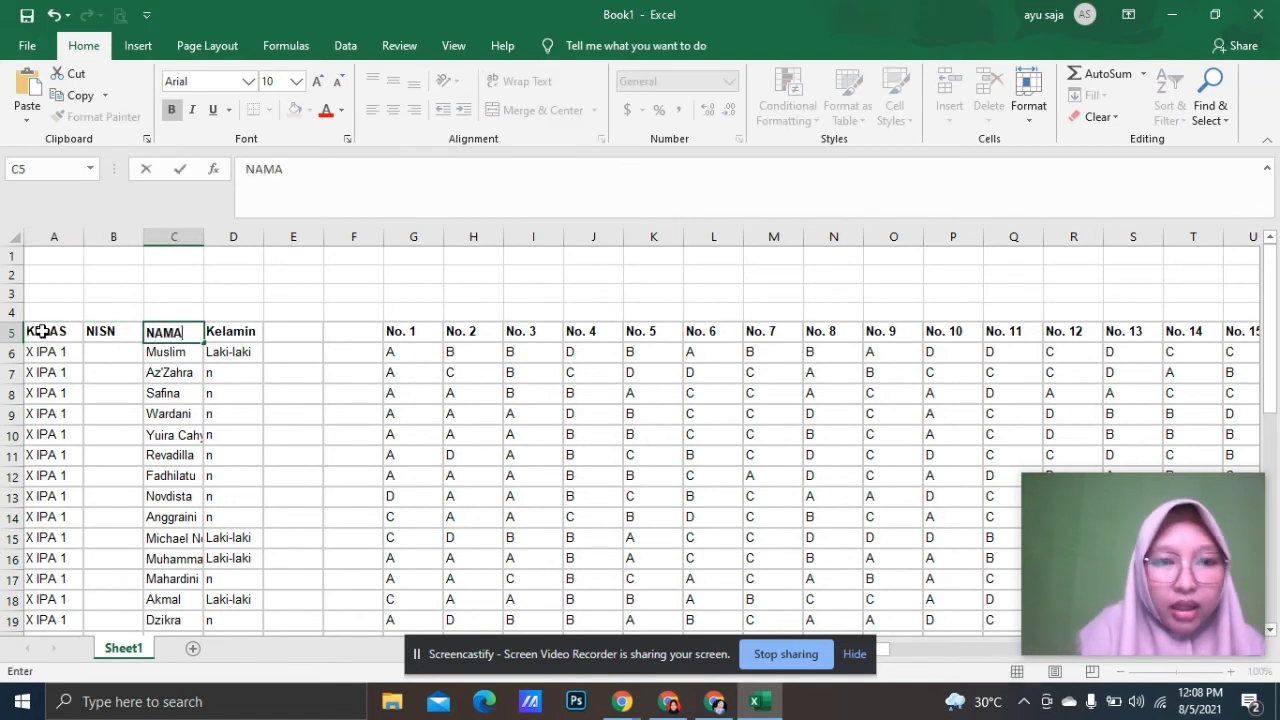
pyautogui.press('Tab')
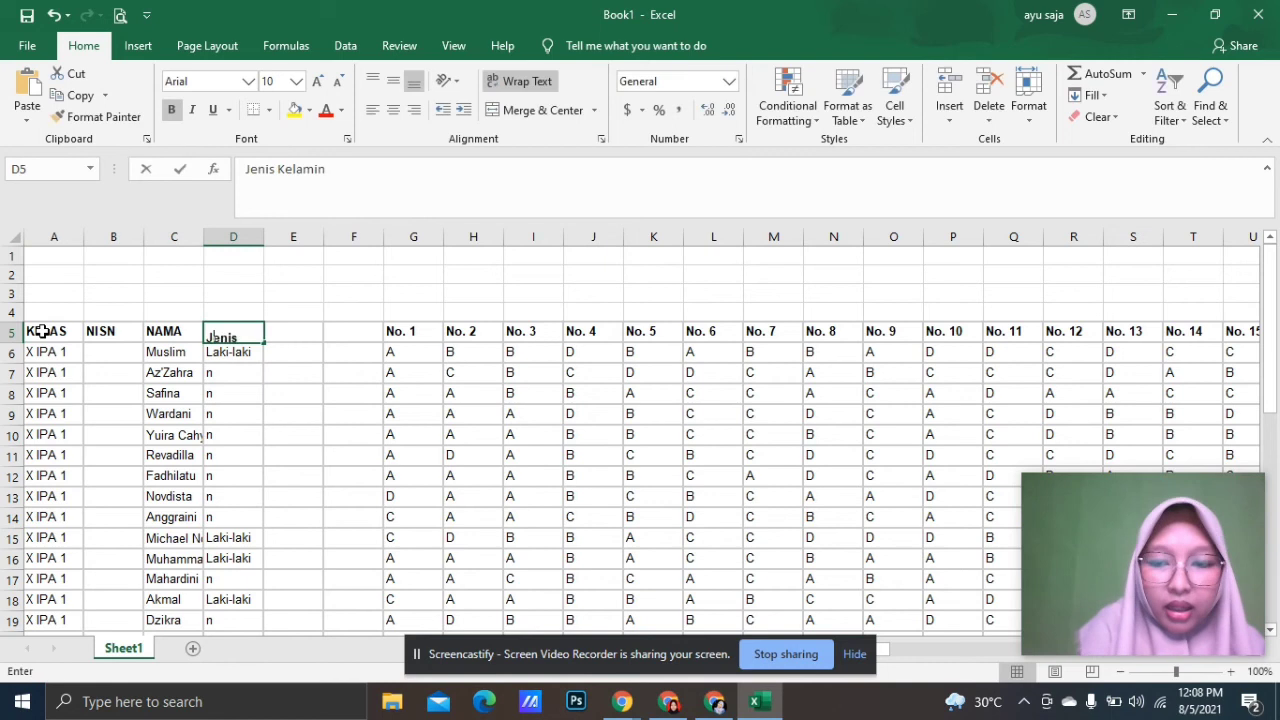
pyautogui.write('L/P')
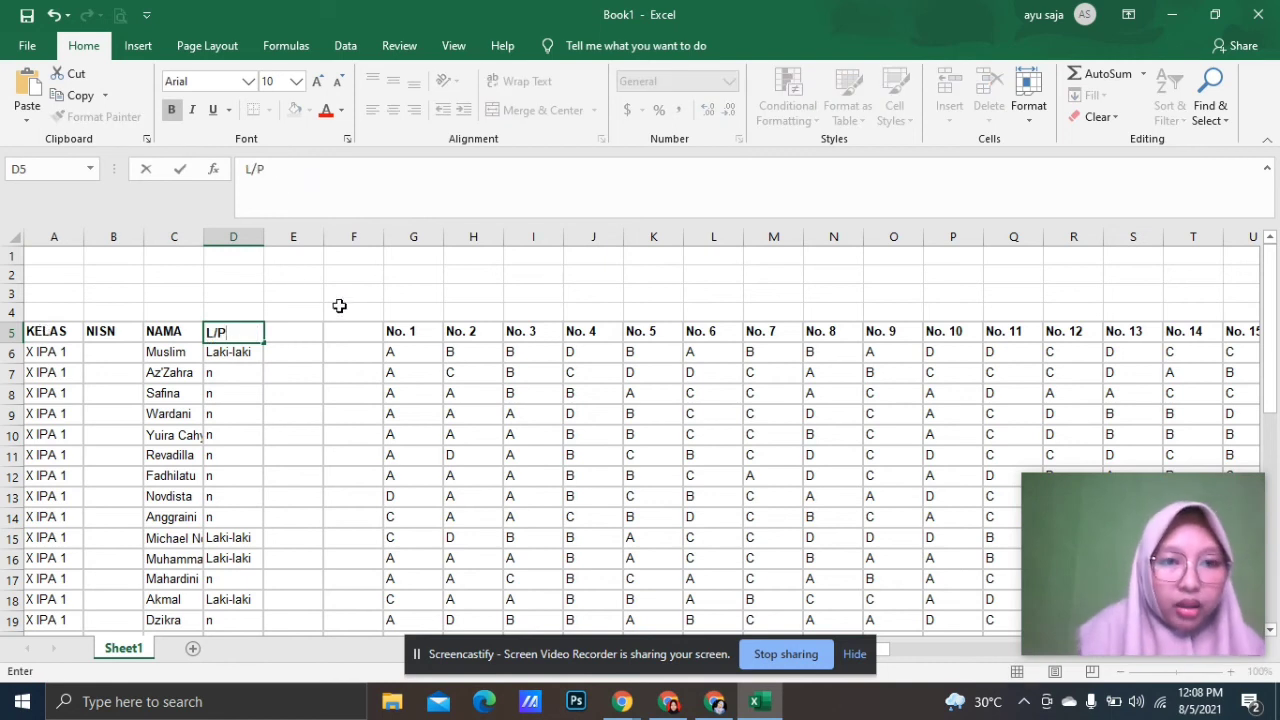
# Replace every Laki-laki in the L/P column with L.
pyautogui.click(236, 236)
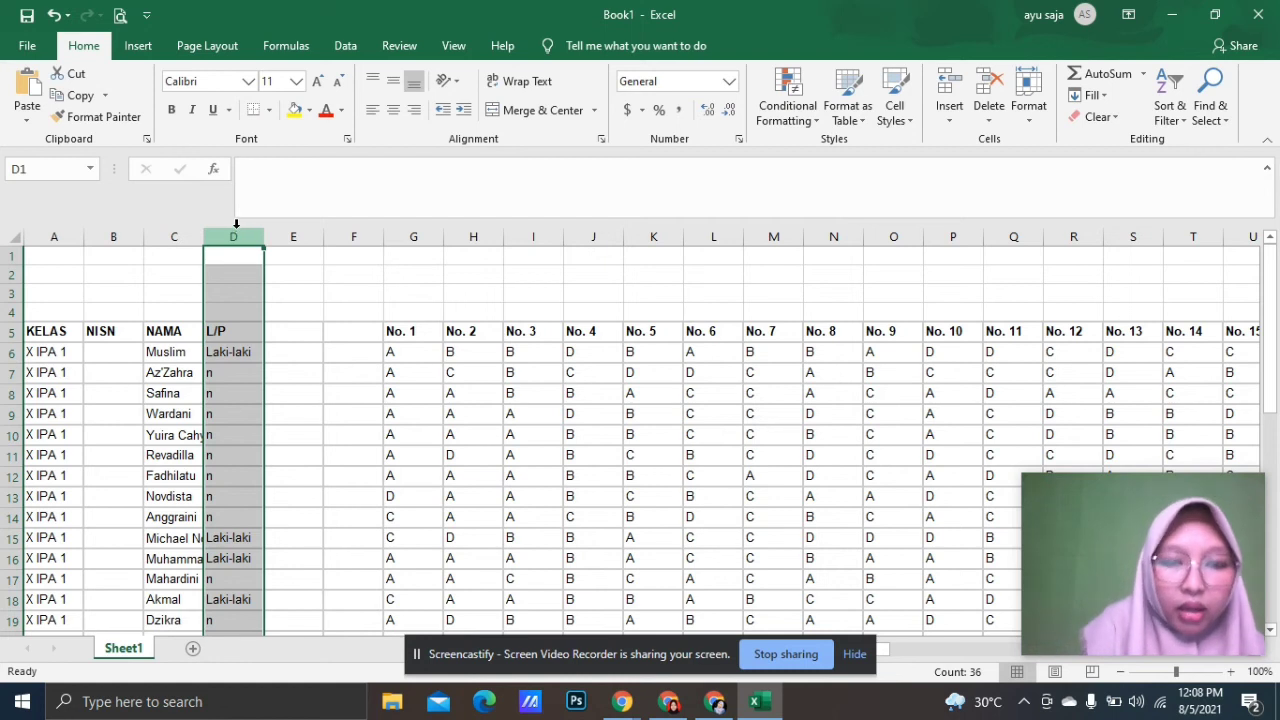
pyautogui.hotkey('ctrl', 'h')
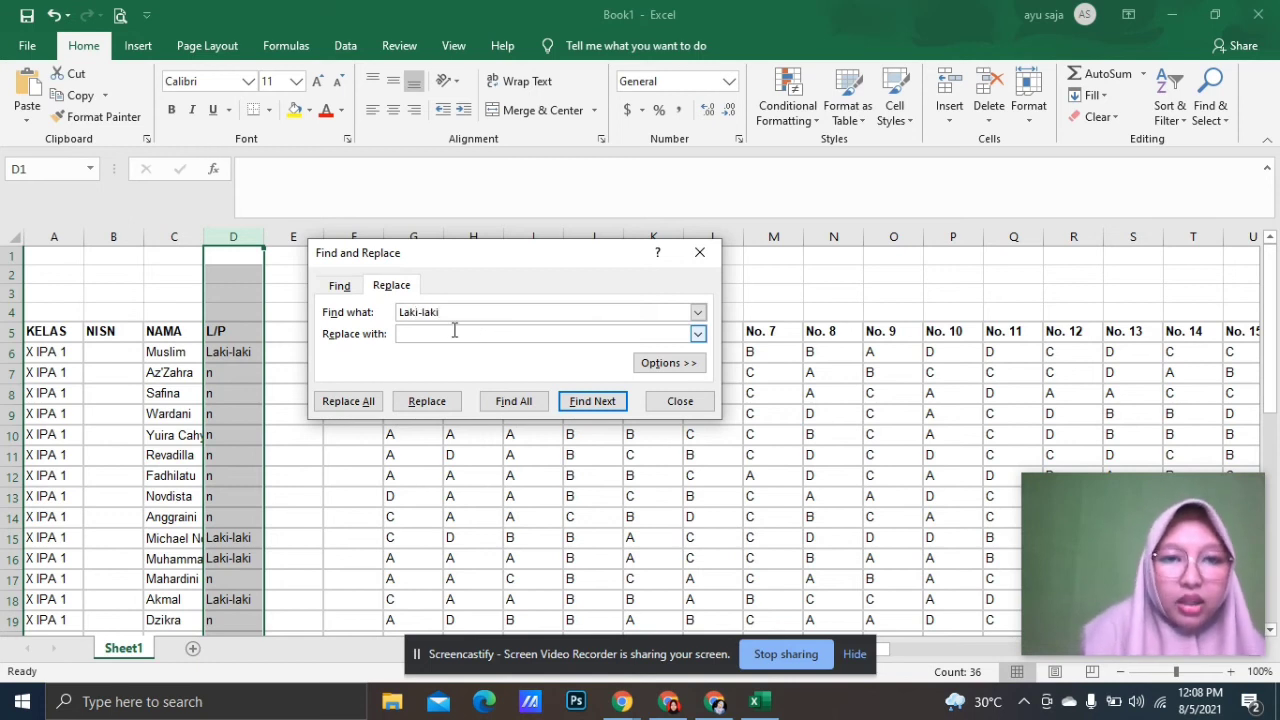
pyautogui.click(366, 402)
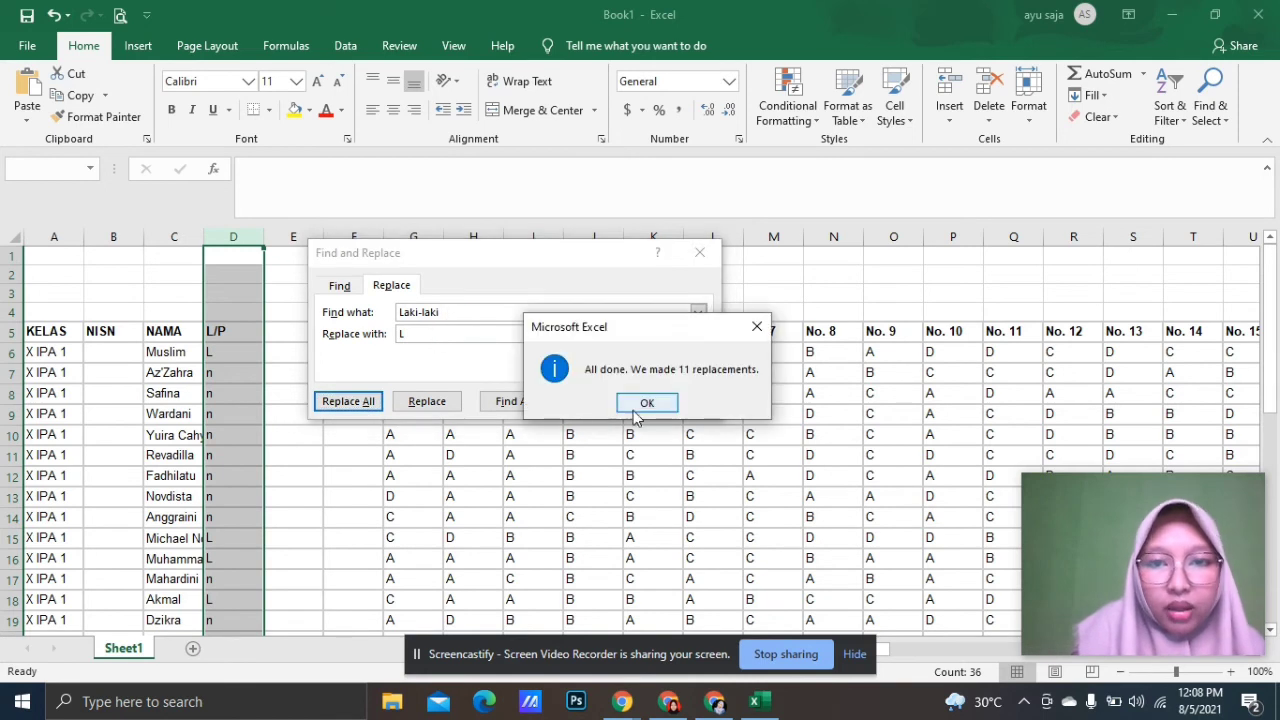
pyautogui.click(647, 402)
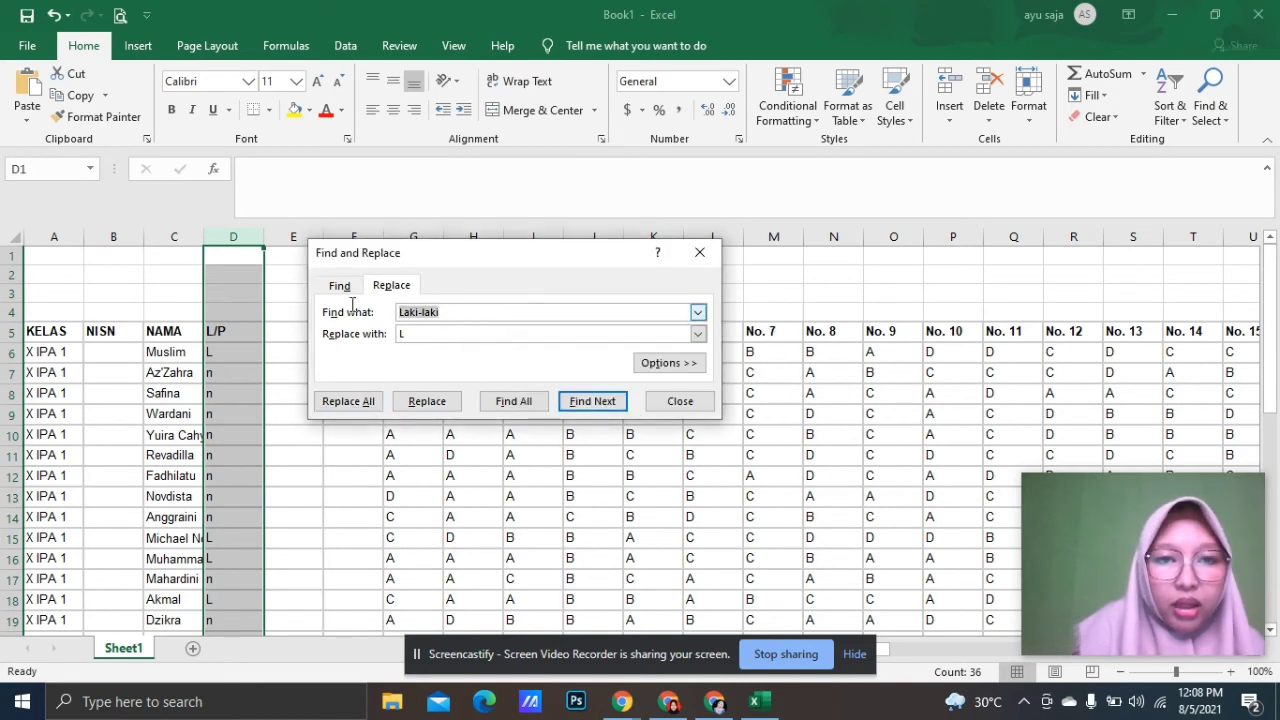
# Replace every Perempuan in the L/P column with P and close Find and Replace.
pyautogui.write('Pe')
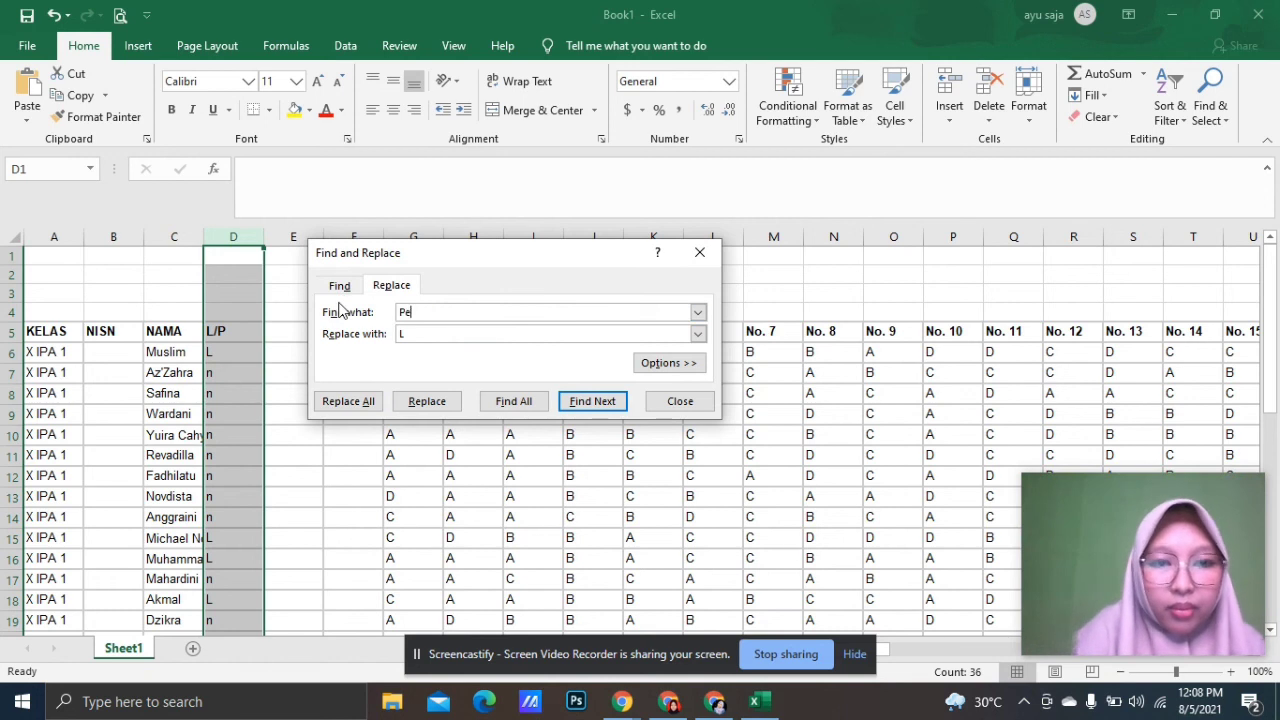
pyautogui.write('re')
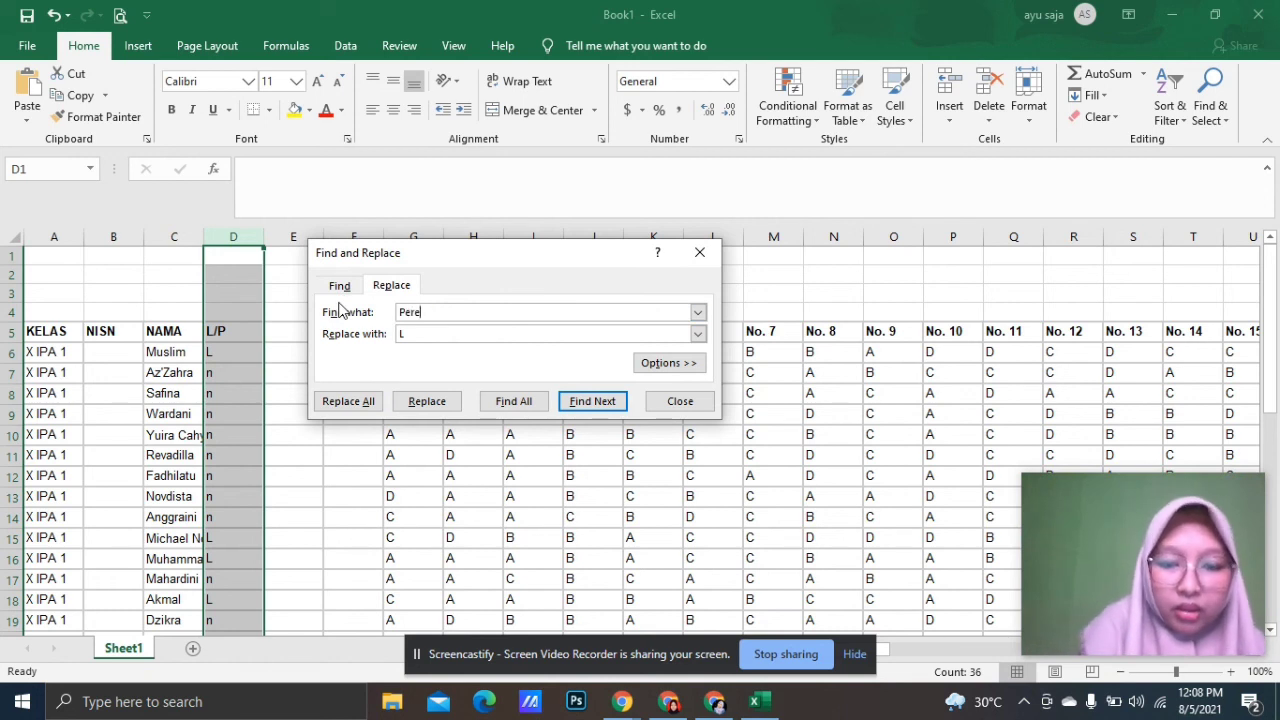
pyautogui.write('mpuan')
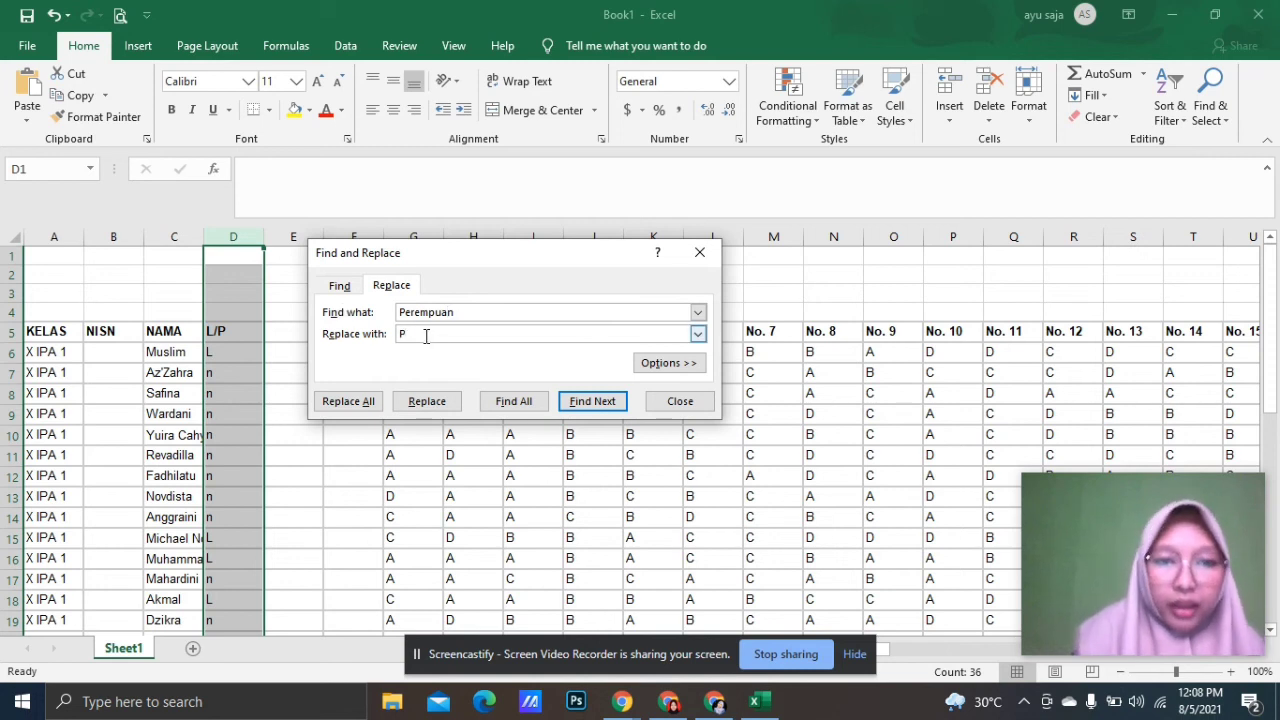
pyautogui.click(366, 402)
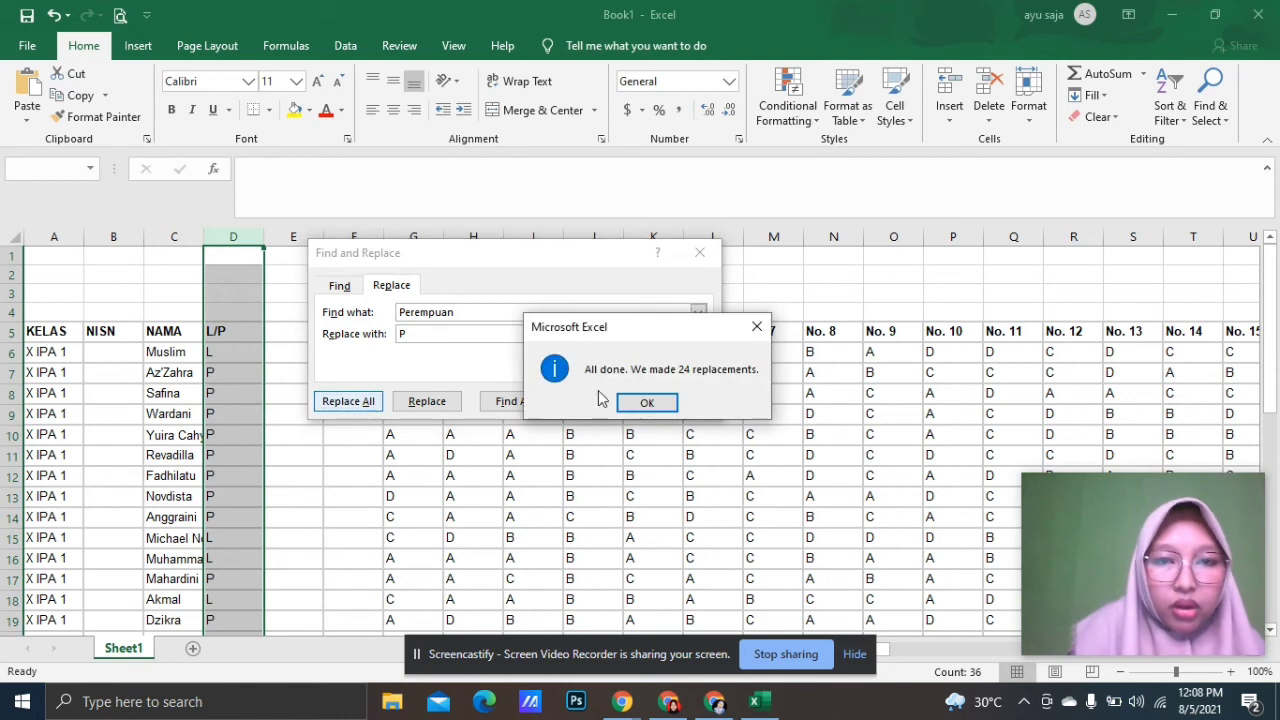
pyautogui.click(646, 403)
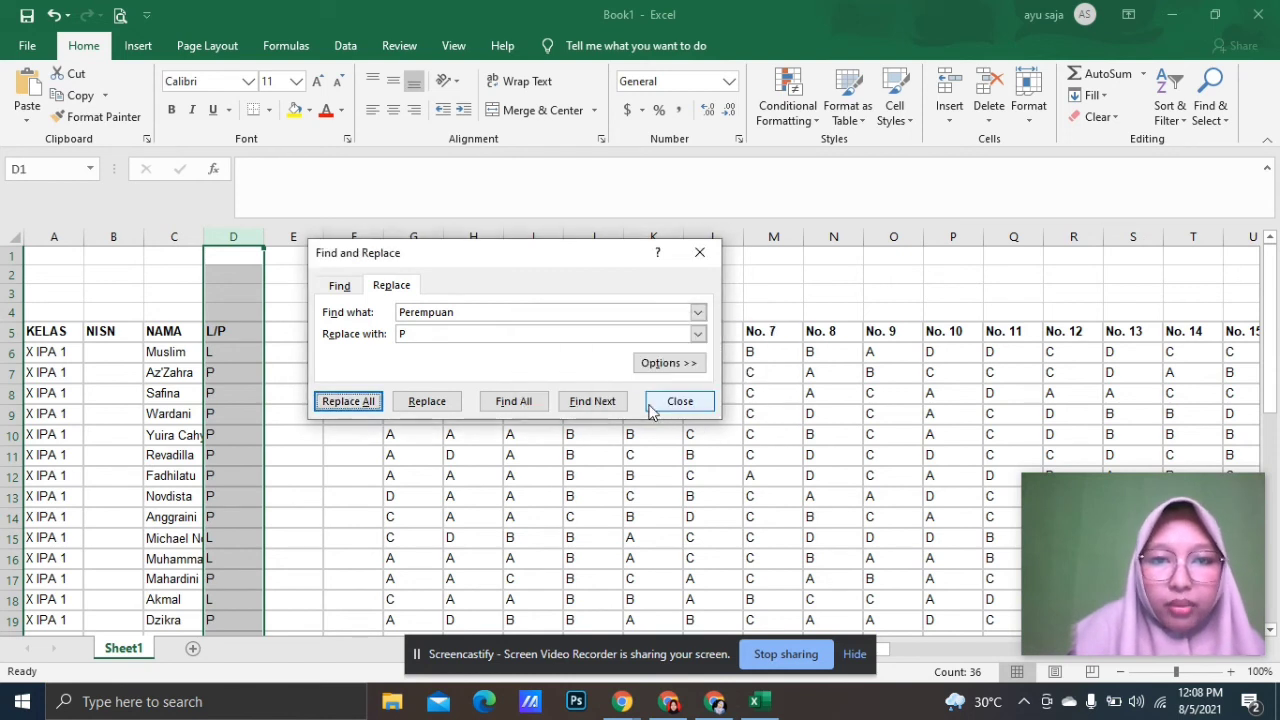
pyautogui.click(698, 262)
pyautogui.click(290, 535)
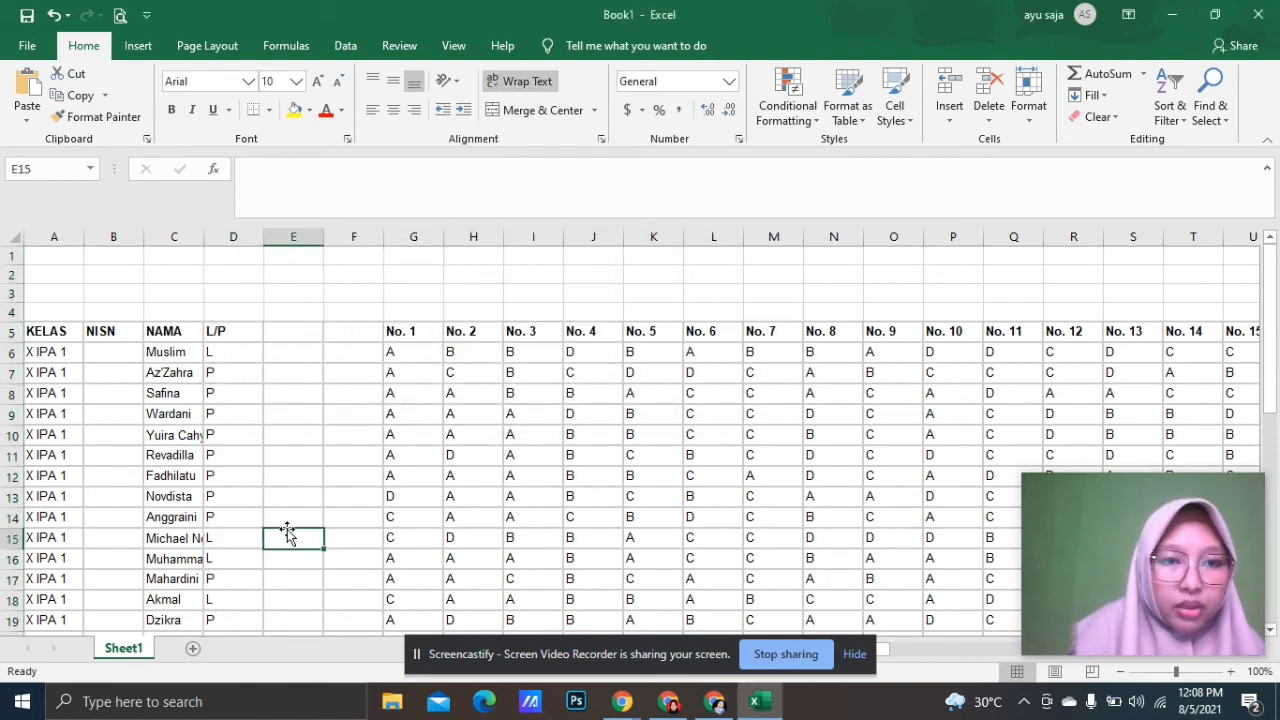
# Remove the text "No." from all question headers in row 5 by replacing it with nothing.
pyautogui.click(7, 332)
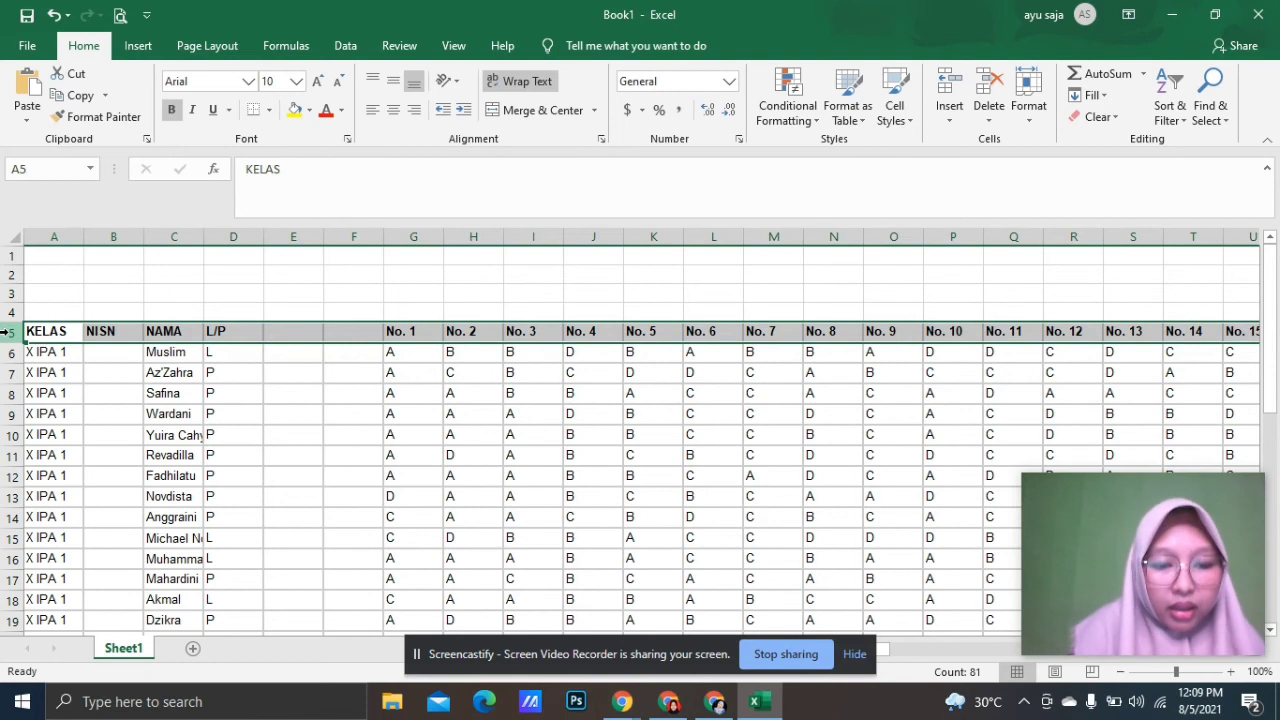
pyautogui.hotkey('ctrl', 'h')
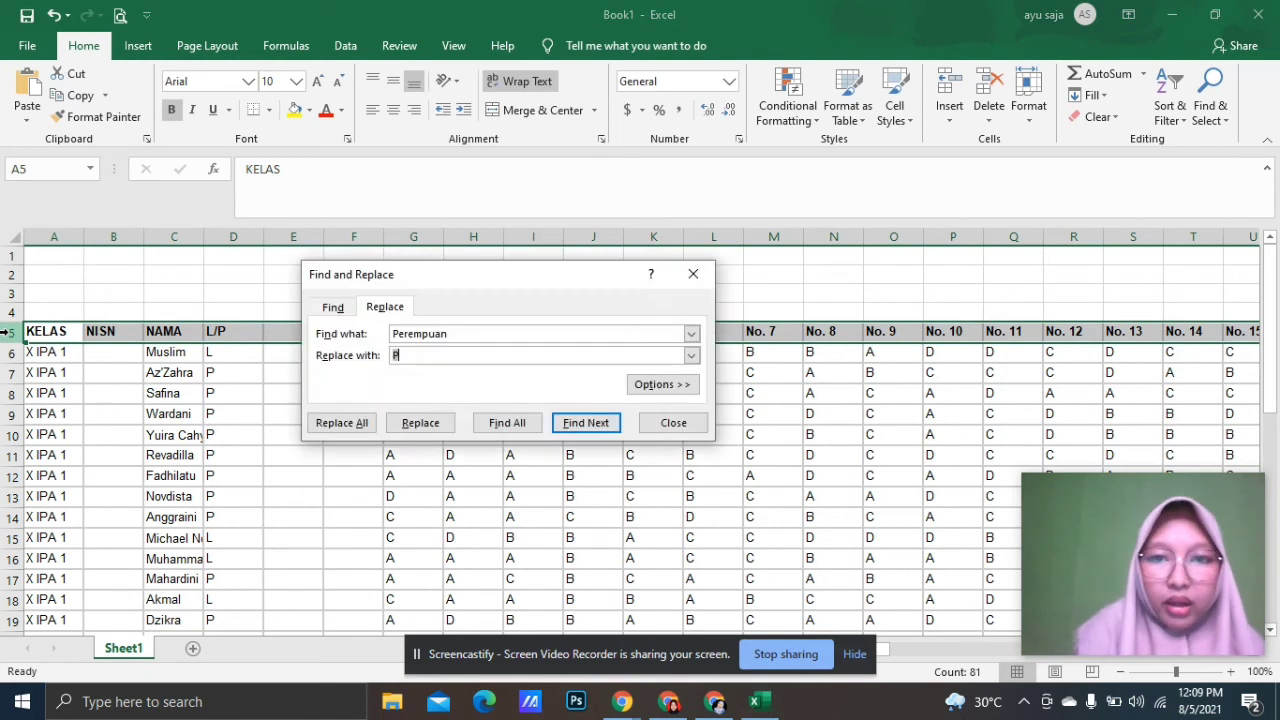
pyautogui.moveTo(459, 336); pyautogui.dragTo(350, 333)
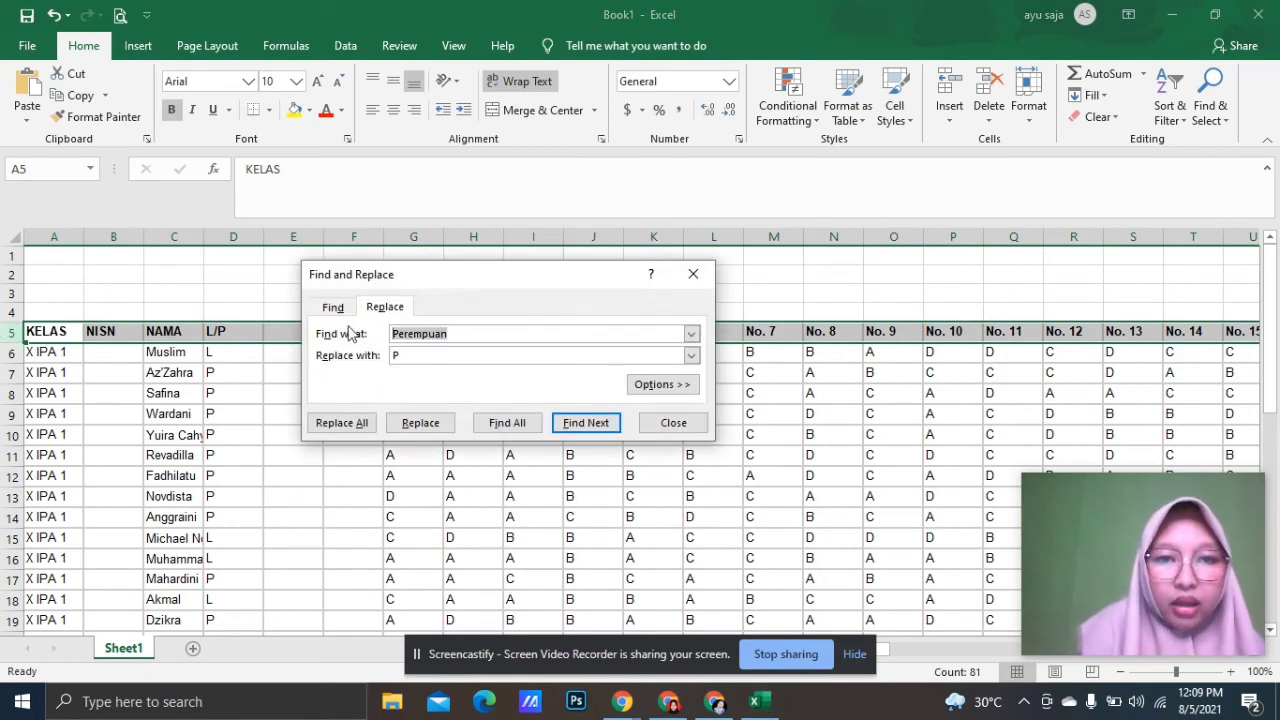
pyautogui.write('No.')
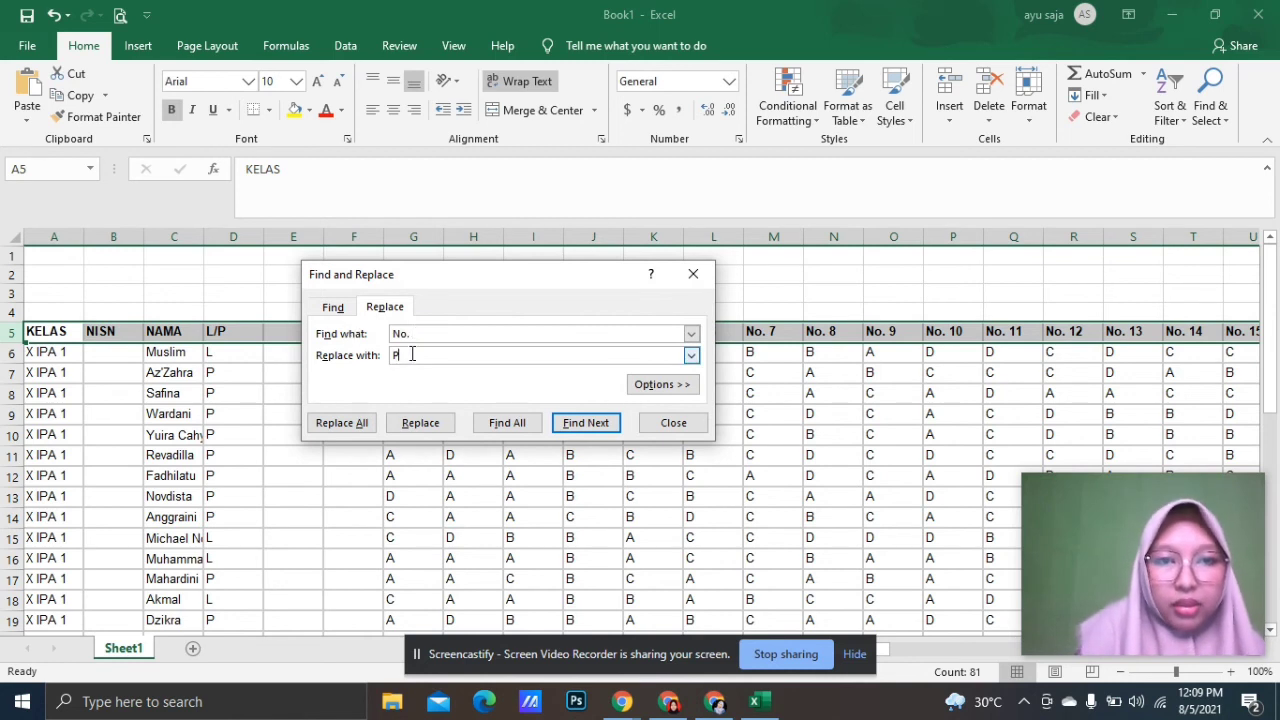
pyautogui.click(341, 422)
pyautogui.click(647, 404)
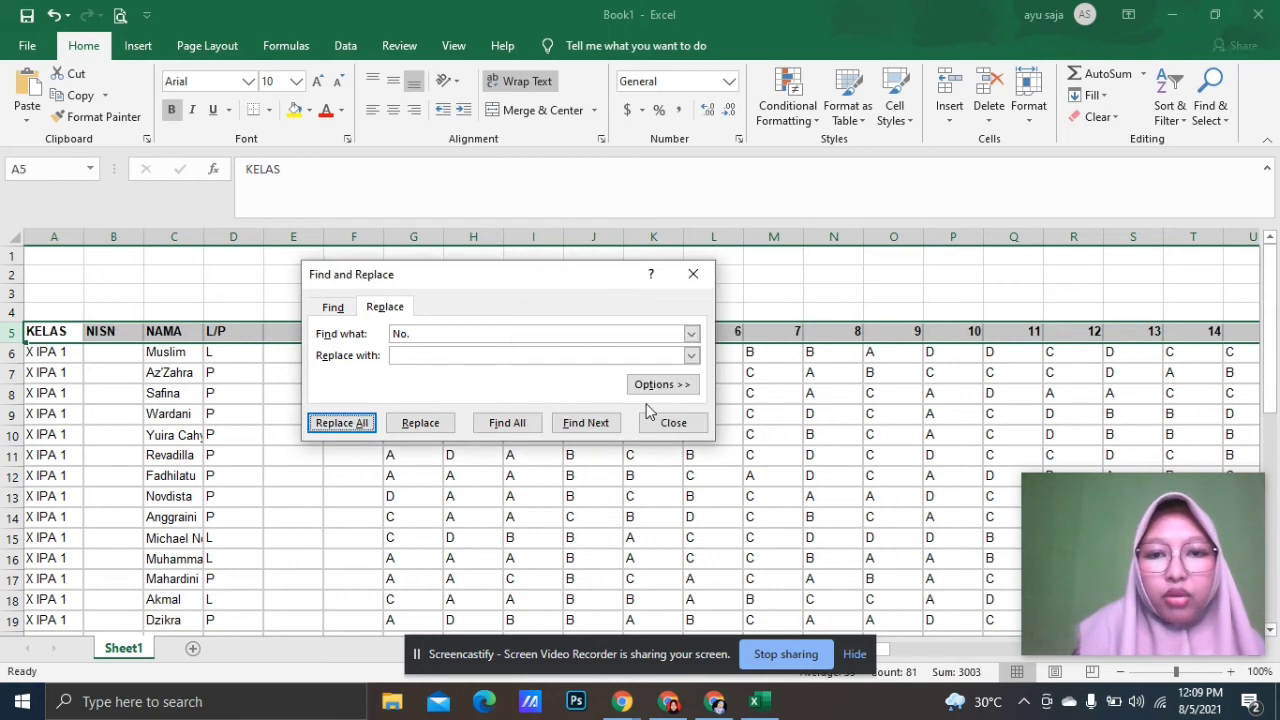
pyautogui.click(694, 274)
pyautogui.click(570, 438)
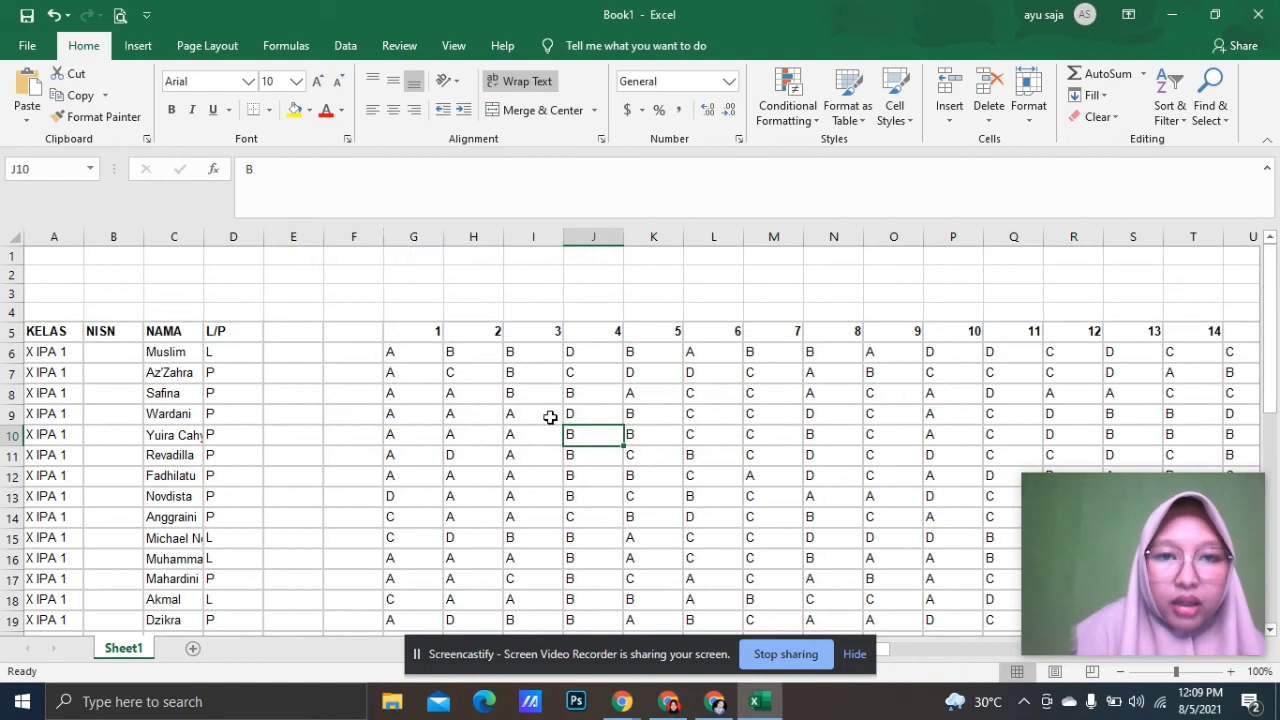
# Enter the headers Kar1 in E5 and Kar2 in F5.
pyautogui.click(305, 334)
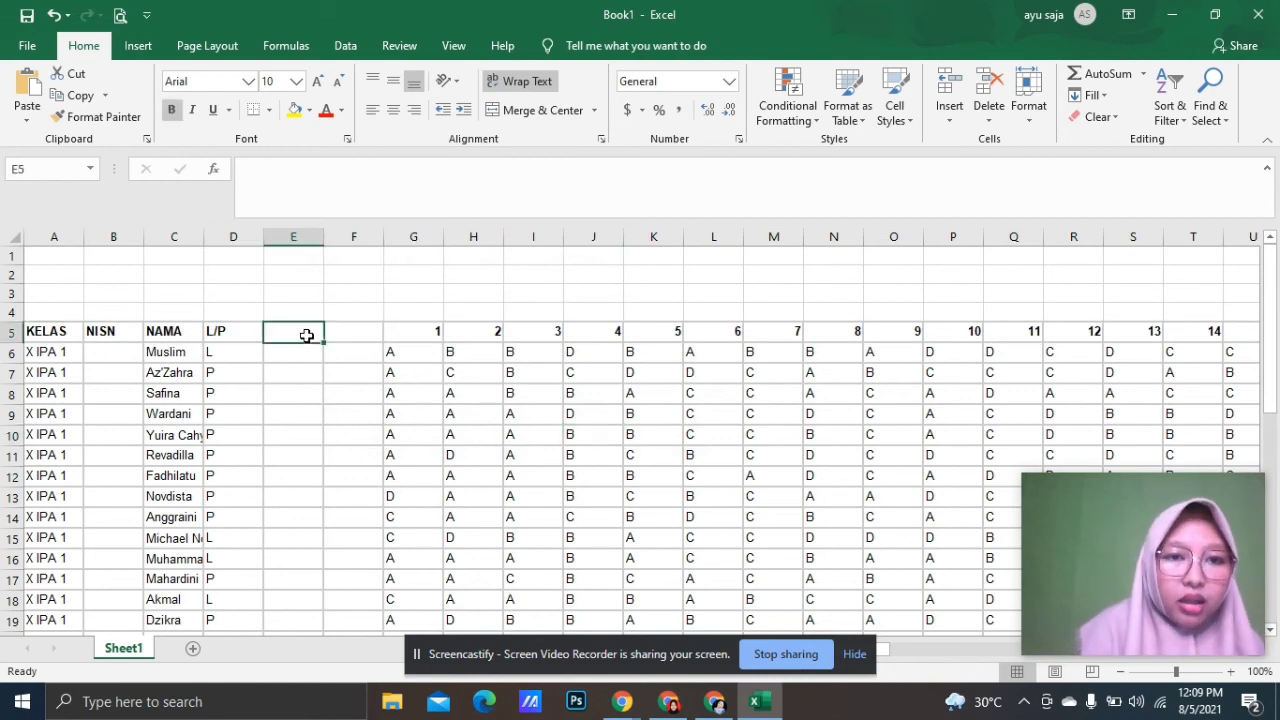
pyautogui.write('Kar1')
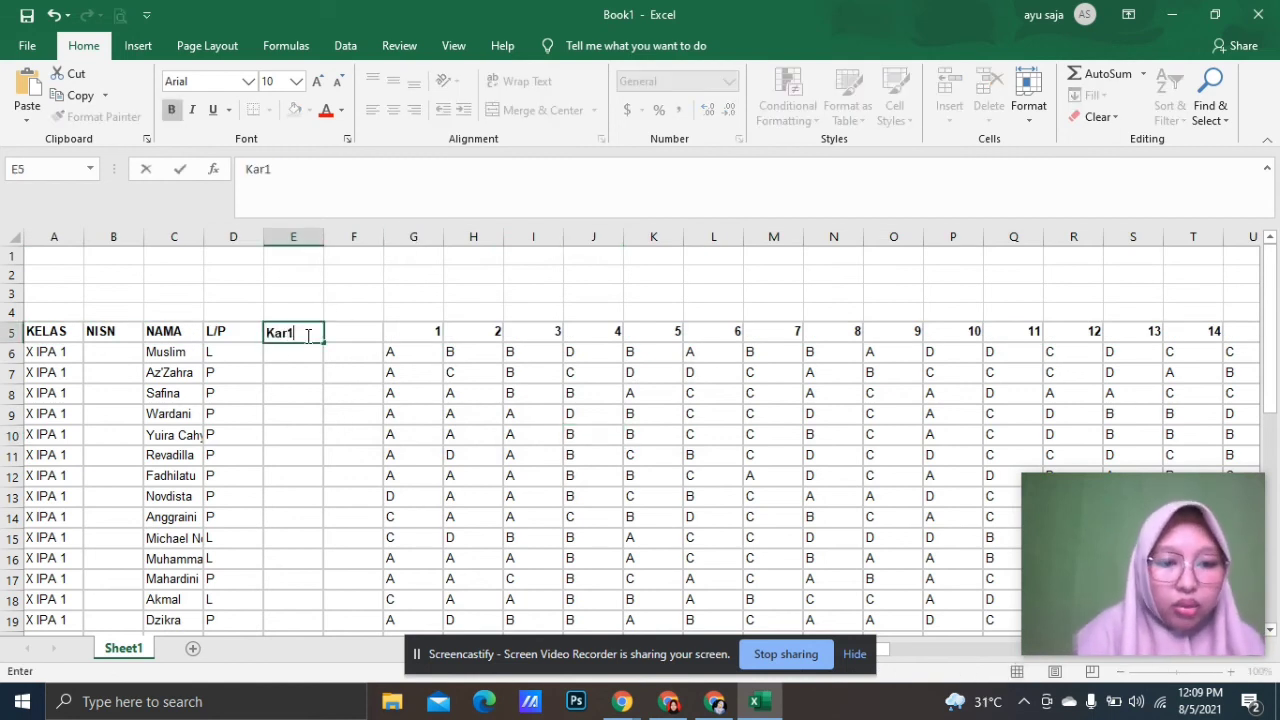
pyautogui.click(336, 335)
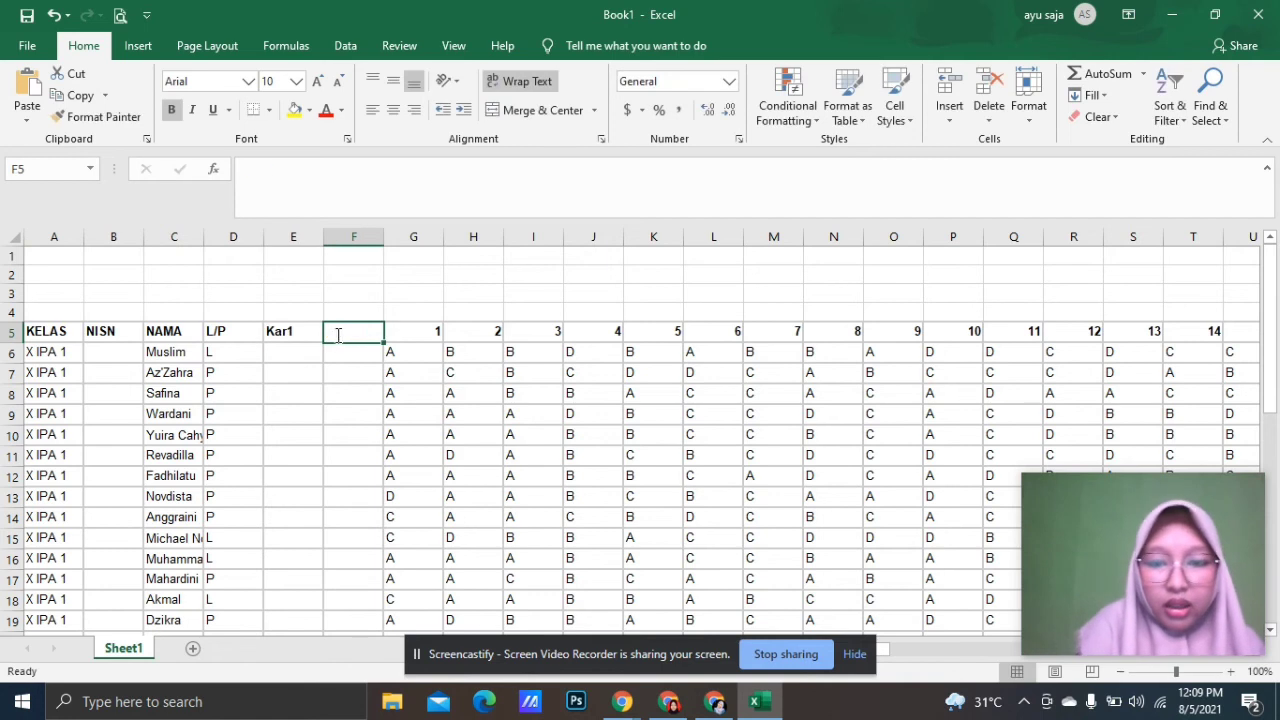
pyautogui.write('Kar2')
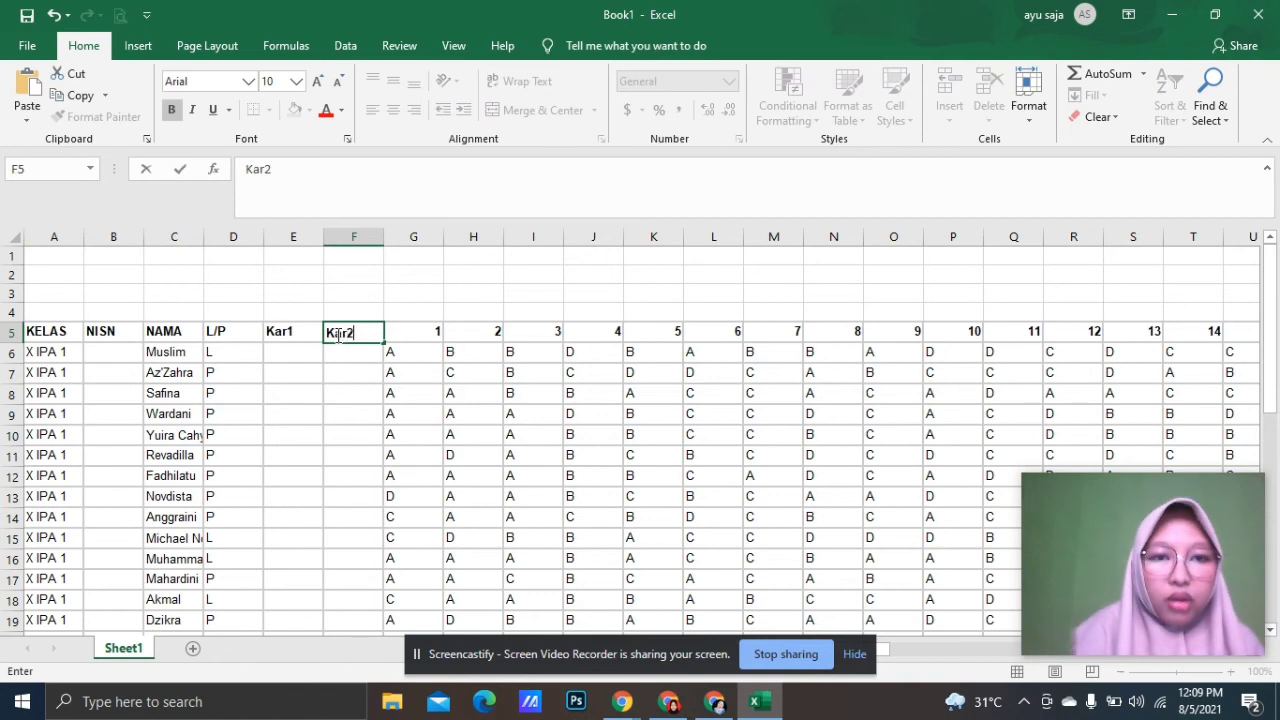
pyautogui.click(300, 430)
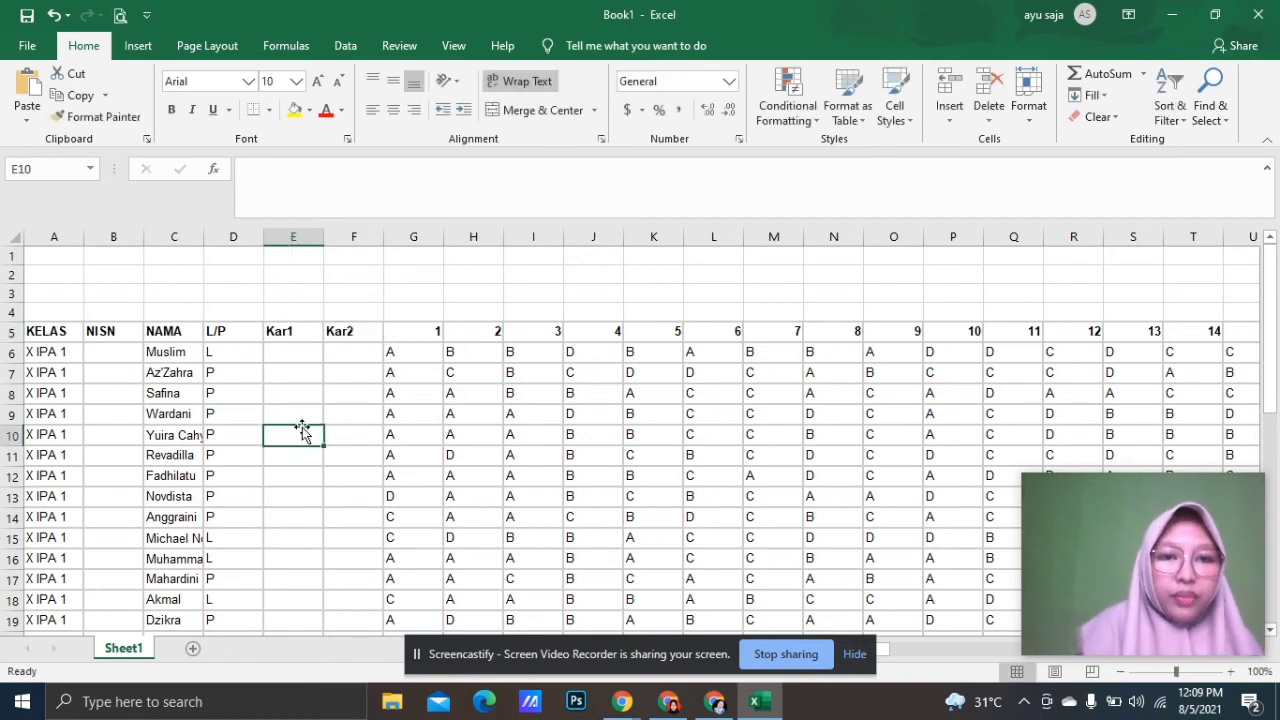
# Enter the labels Sekolah, Kelas and Kelompok in cells C1, C2 and C3 above the table.
pyautogui.click(165, 256)
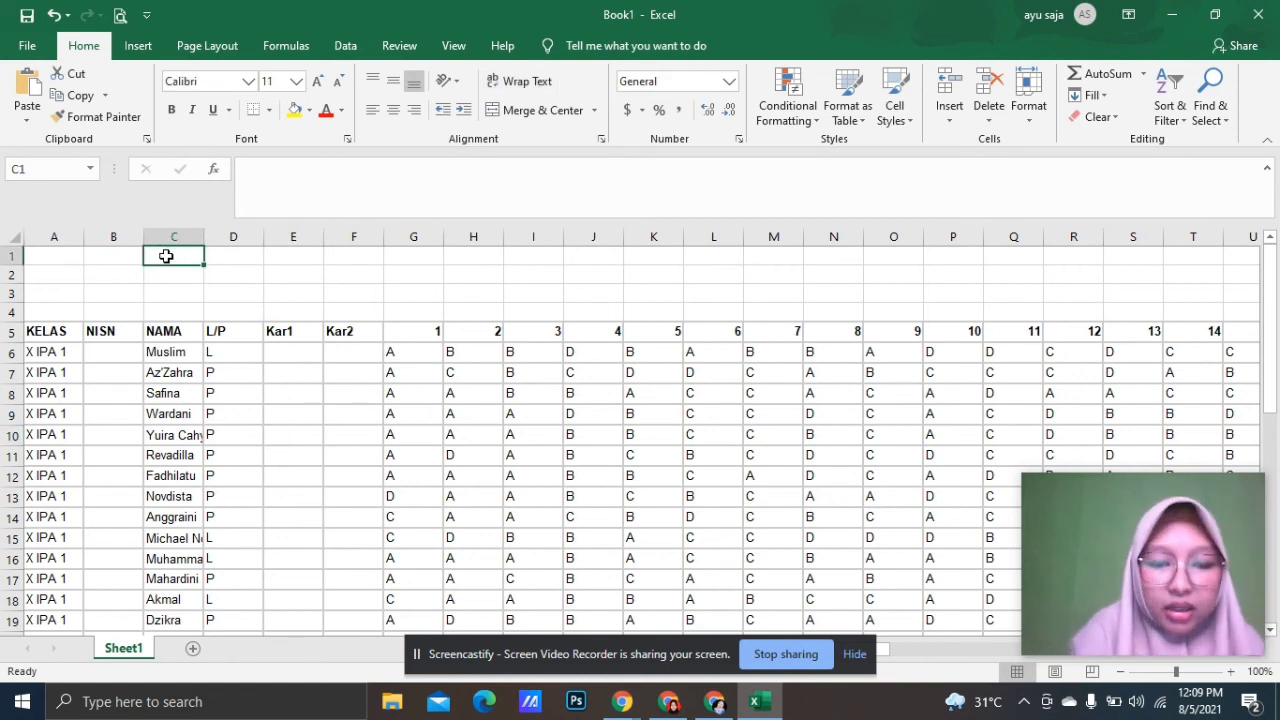
pyautogui.write('Sekolah')
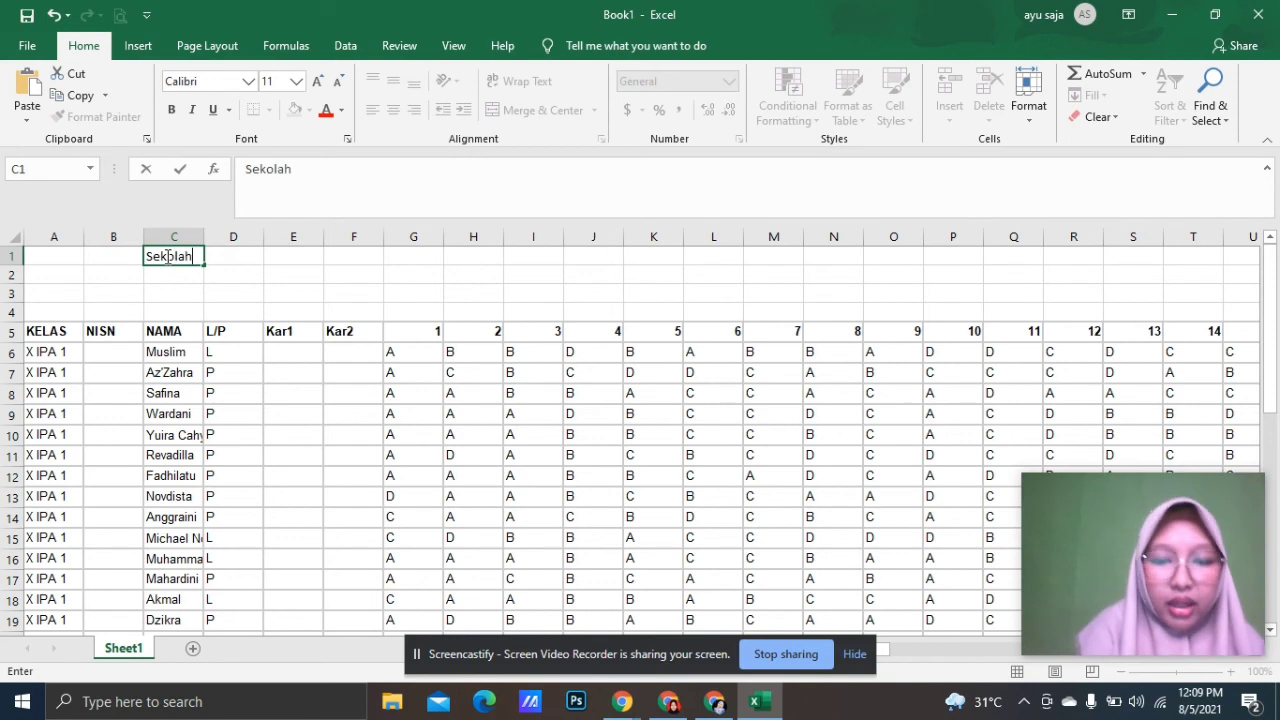
pyautogui.press('Return')
pyautogui.write('Kelas')
pyautogui.press('Return')
pyautogui.write('Kelo')
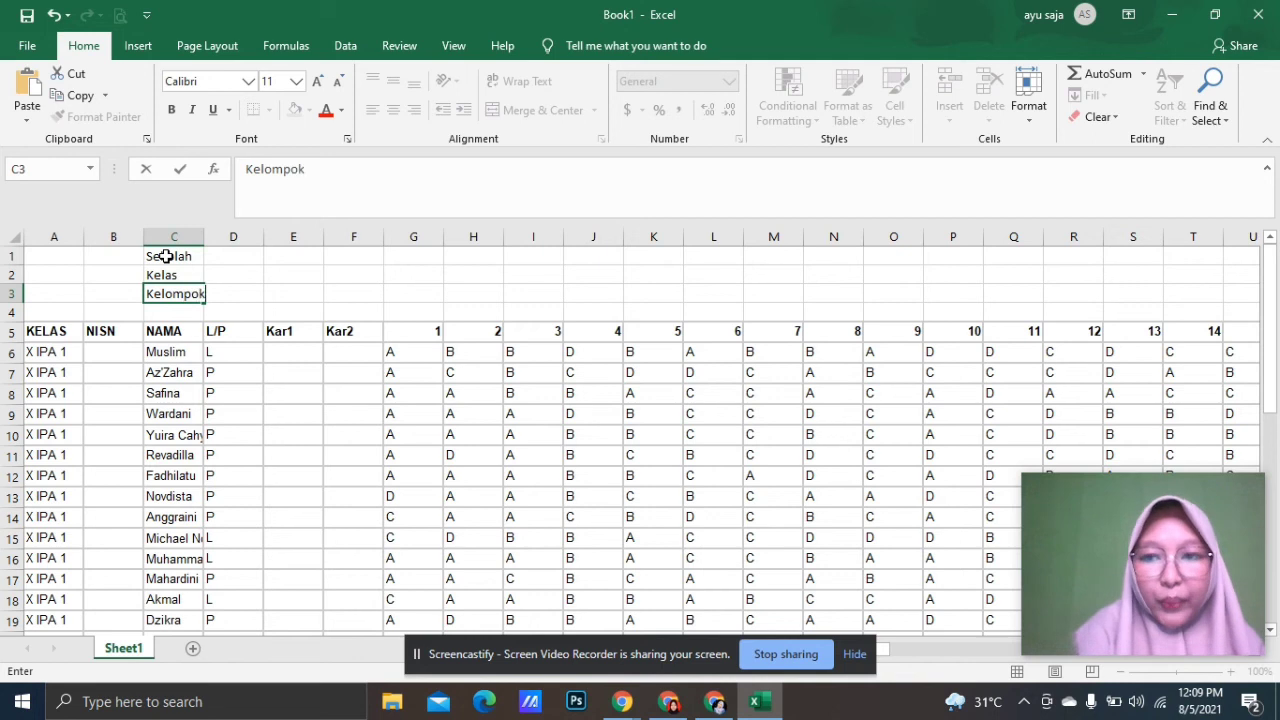
pyautogui.write('mpok')
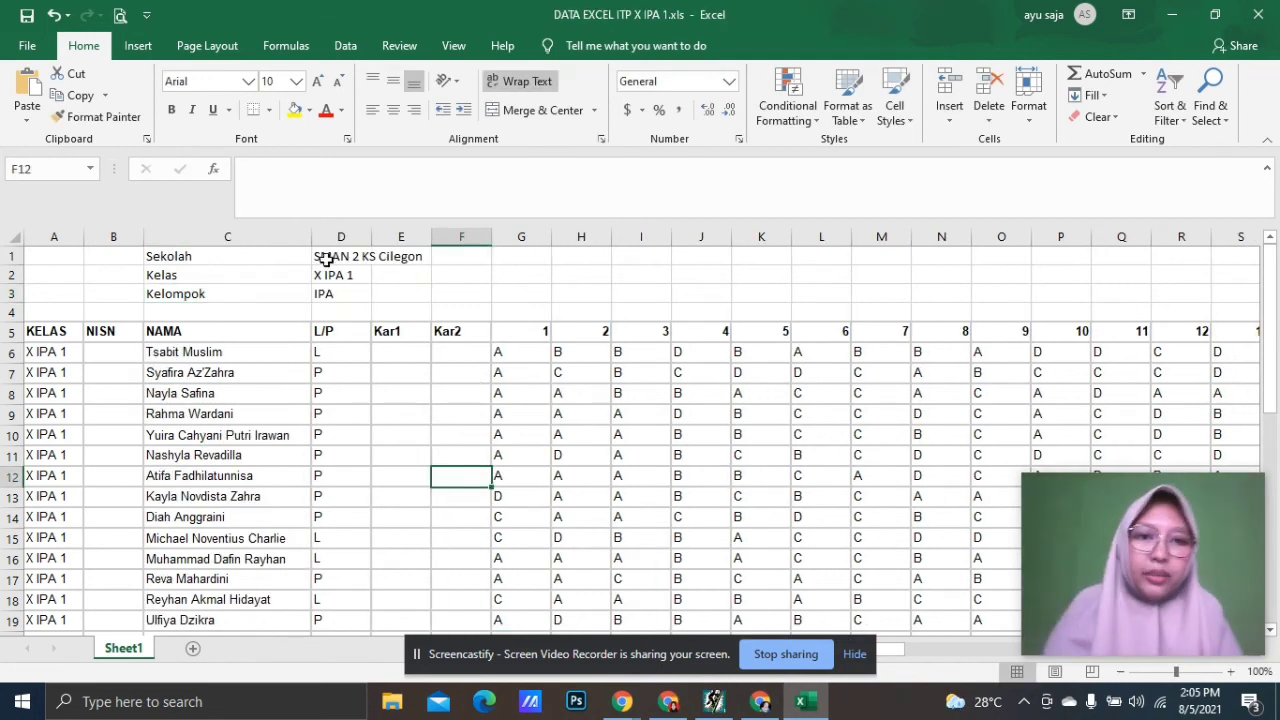
# Review the school, class and group entries beside their labels in cells D1 to D3.
pyautogui.click(322, 258)
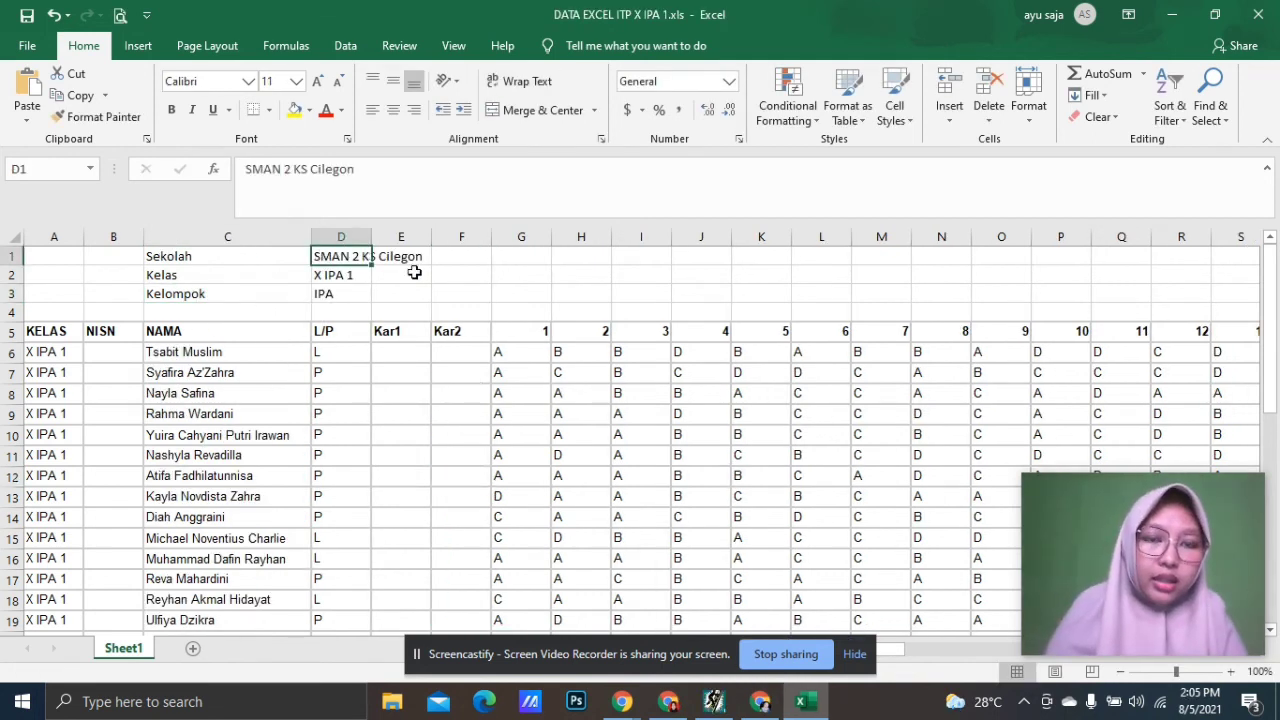
pyautogui.click(347, 268)
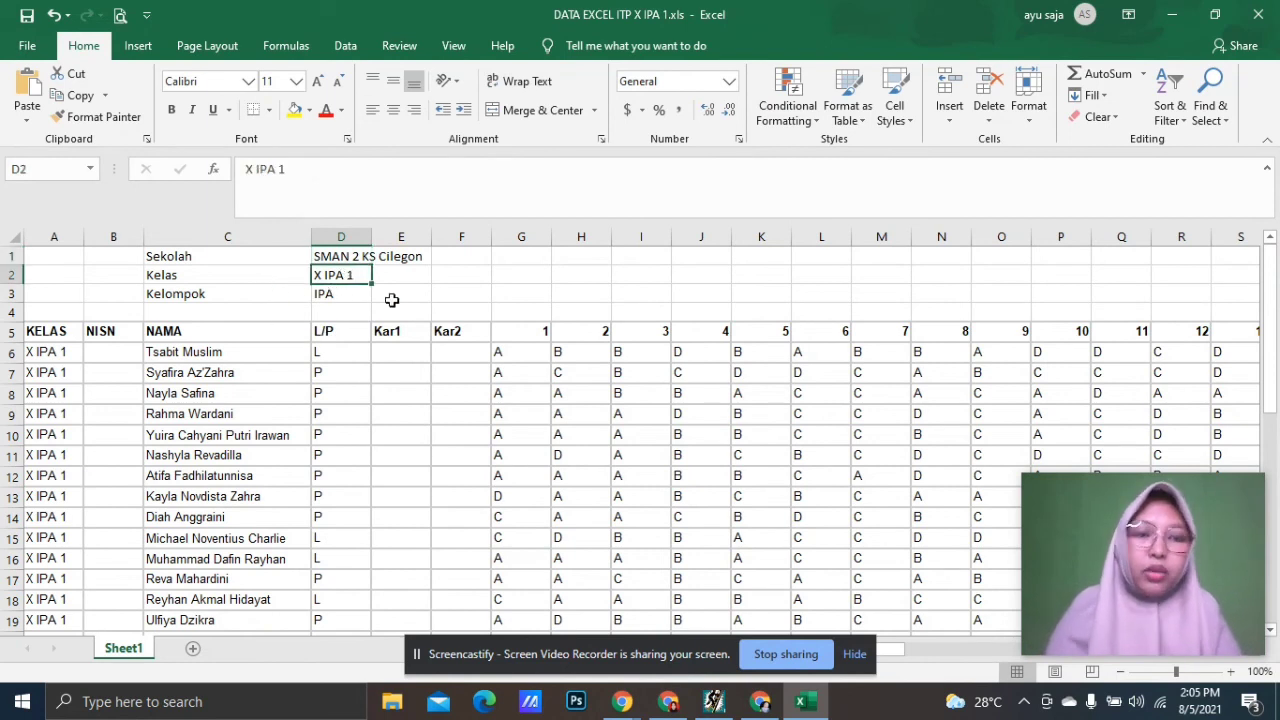
pyautogui.click(342, 295)
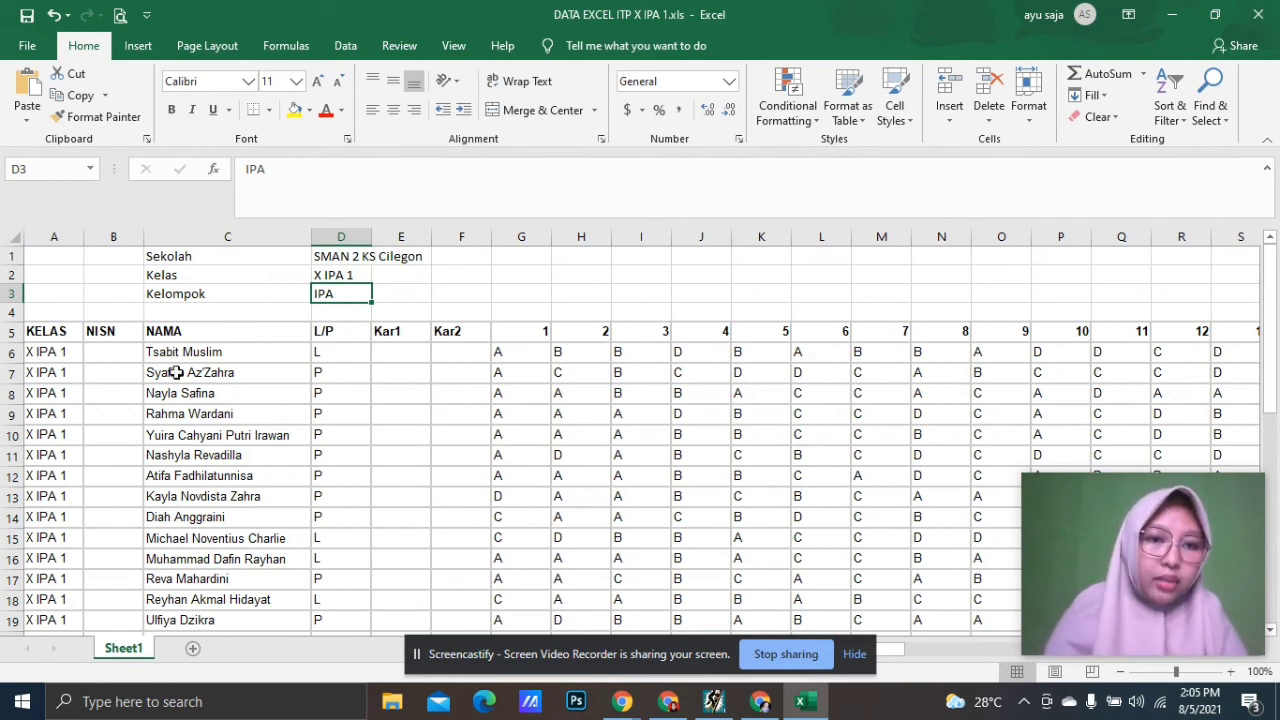
# Sort all student rows from row 6 to 40 by Column C from A to Z, treating the selection as having no headers.
pyautogui.moveTo(10, 352); pyautogui.dragTo(99, 604)
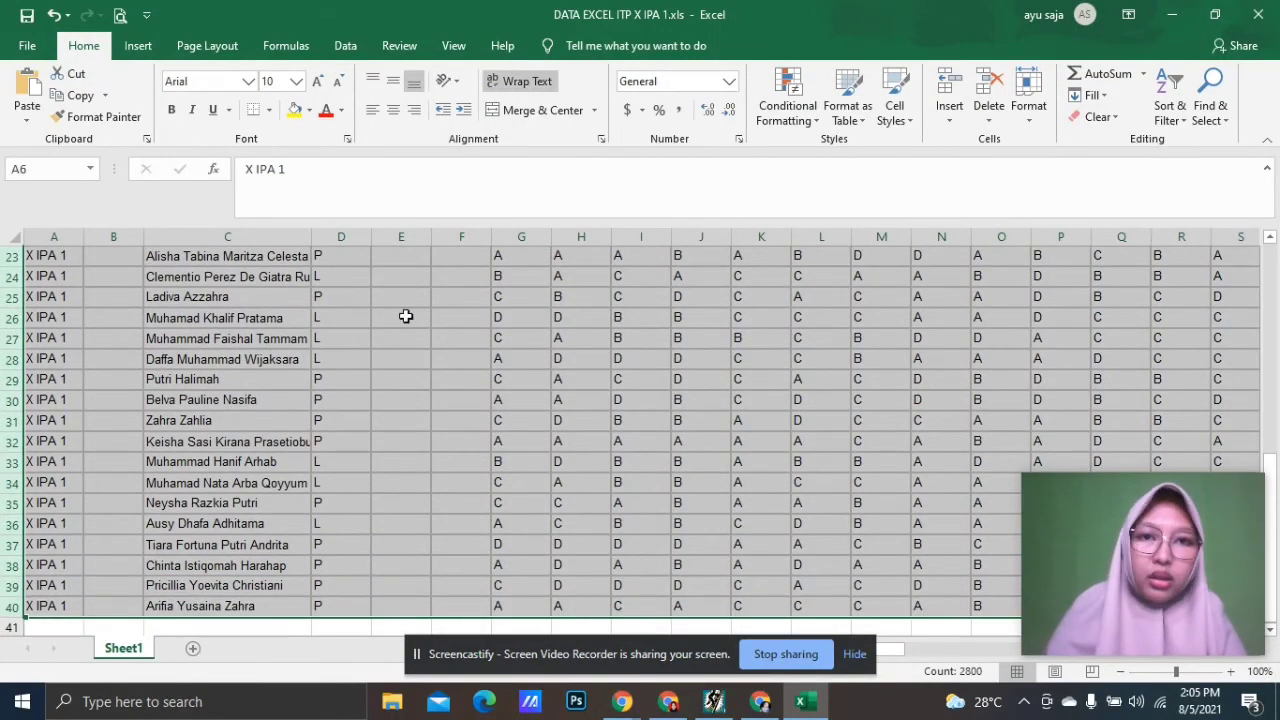
pyautogui.click(357, 44)
pyautogui.click(712, 96)
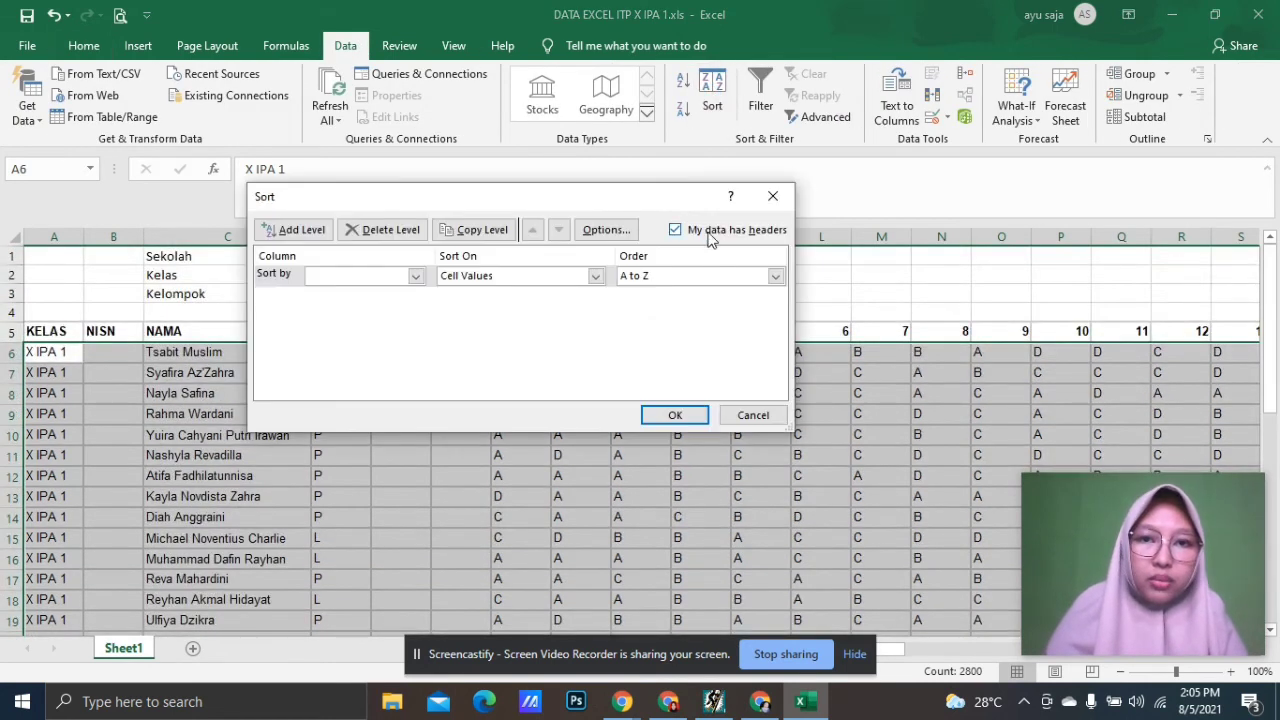
pyautogui.click(675, 230)
pyautogui.click(415, 277)
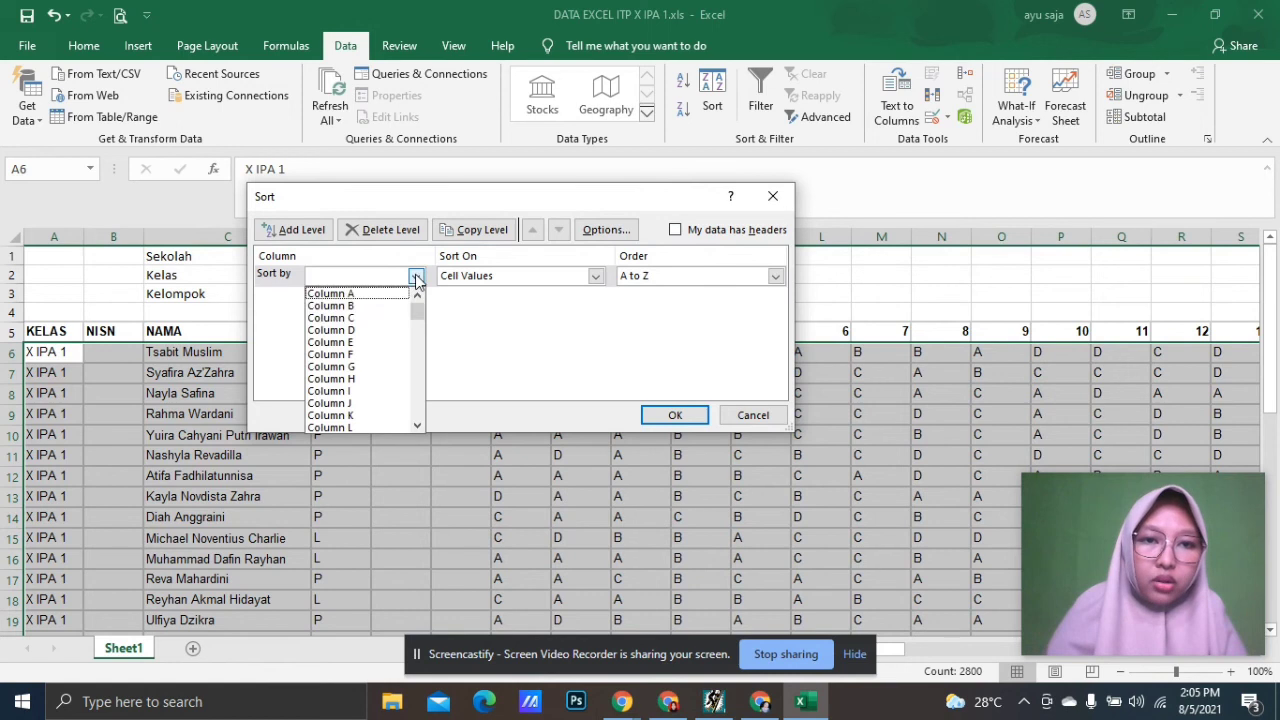
pyautogui.click(385, 318)
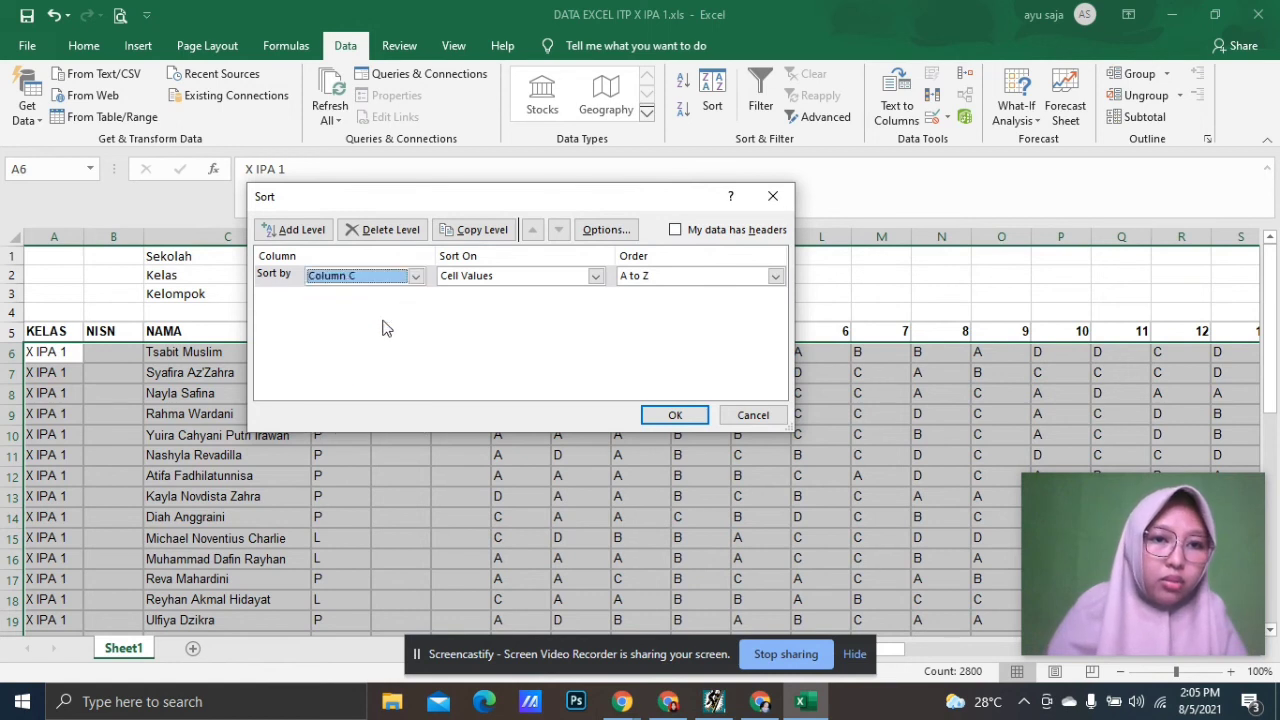
pyautogui.click(675, 415)
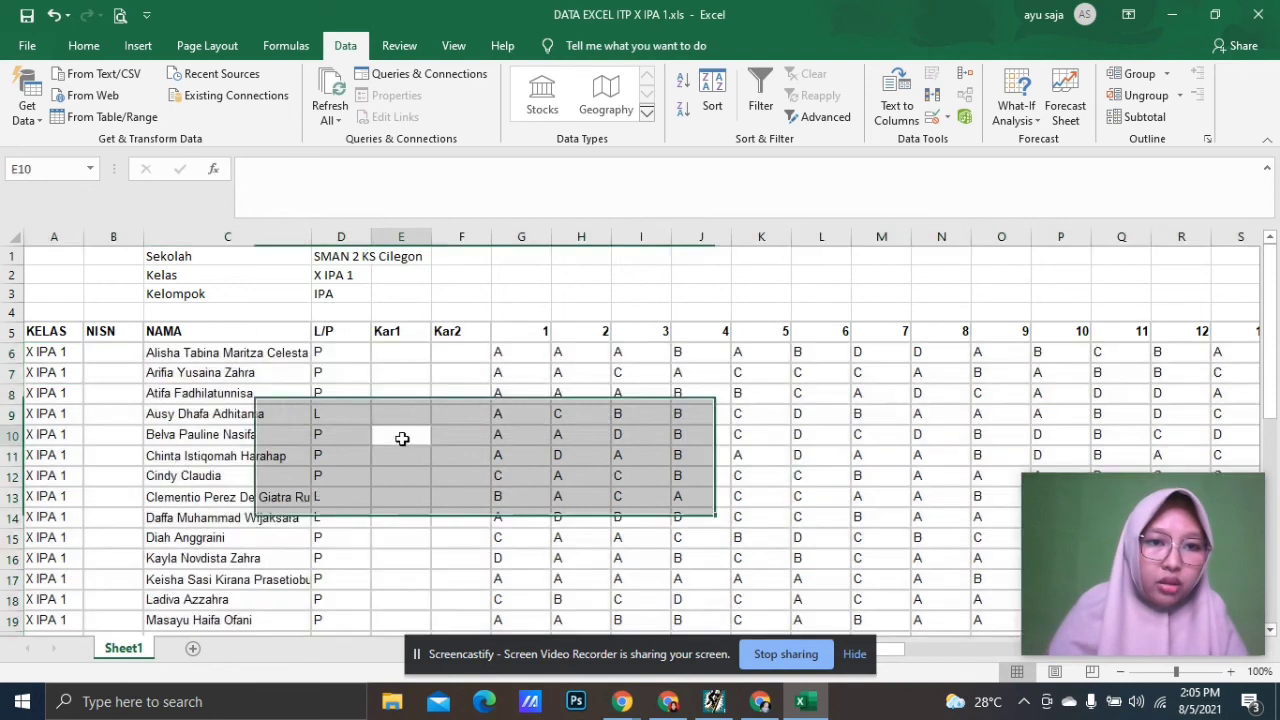
pyautogui.click(401, 437)
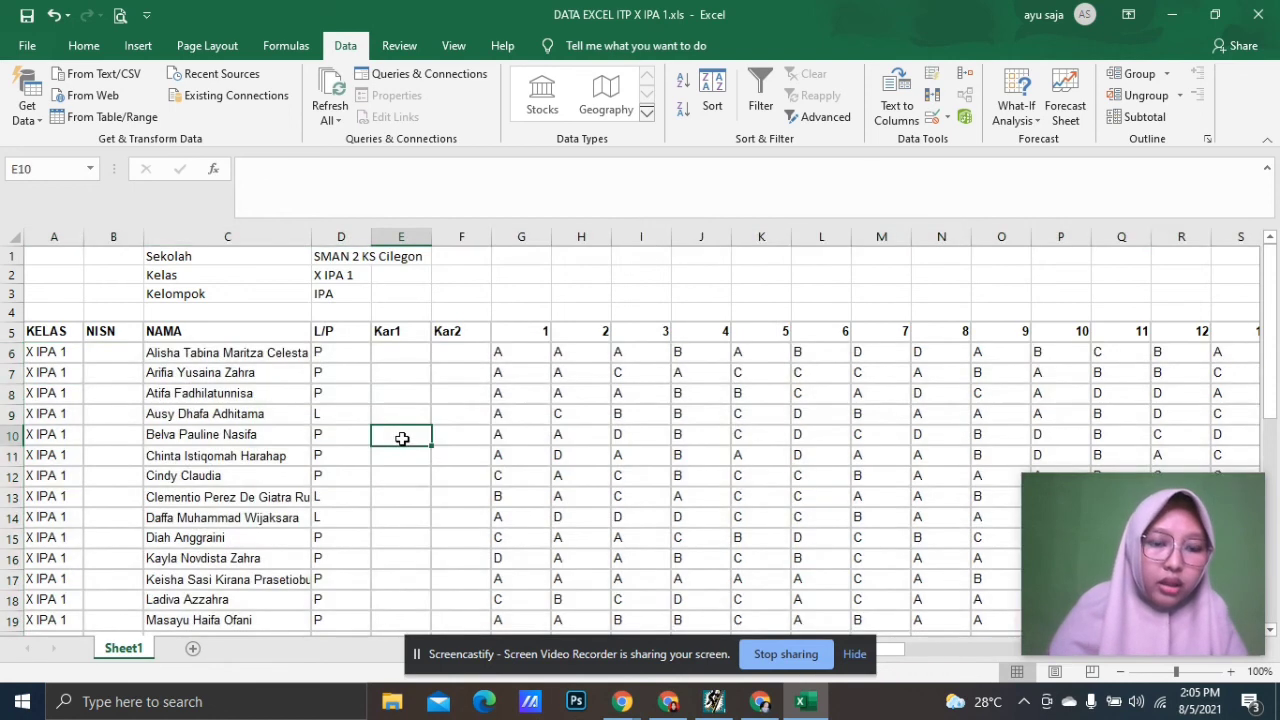
# Save the workbook in its current format, accepting the compatibility warning each time.
pyautogui.hotkey('ctrl', 's')
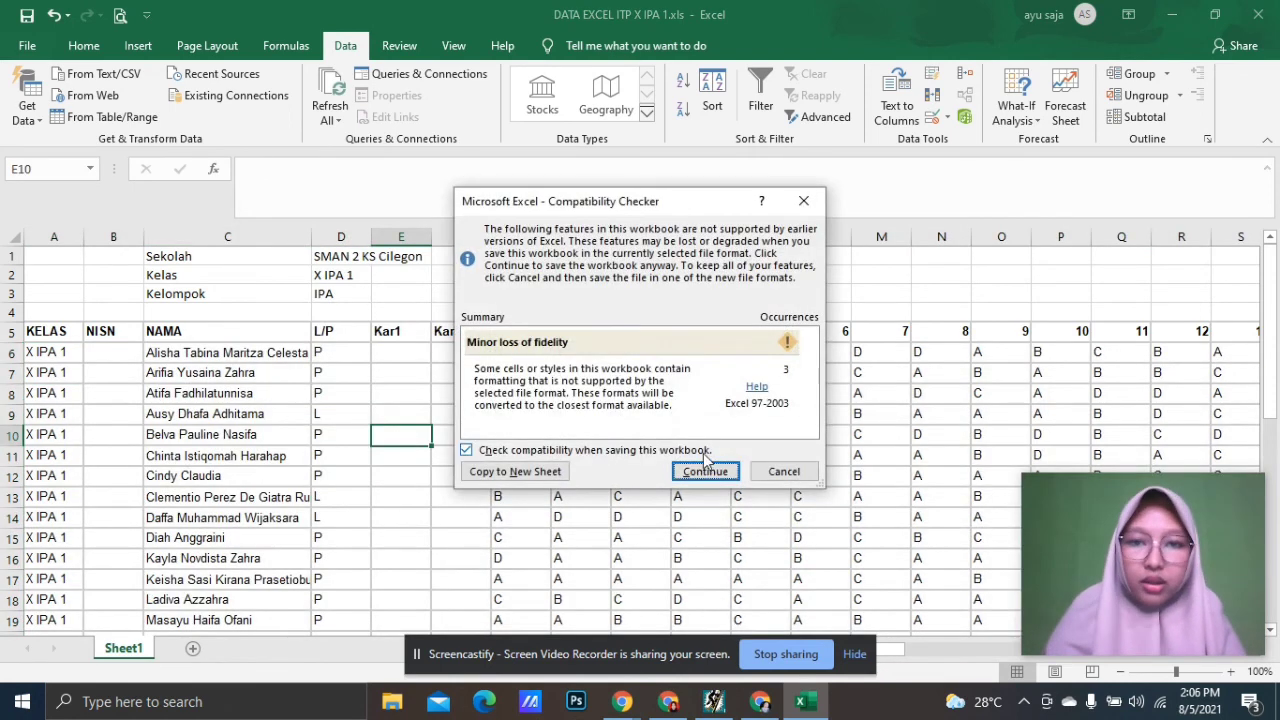
pyautogui.click(706, 472)
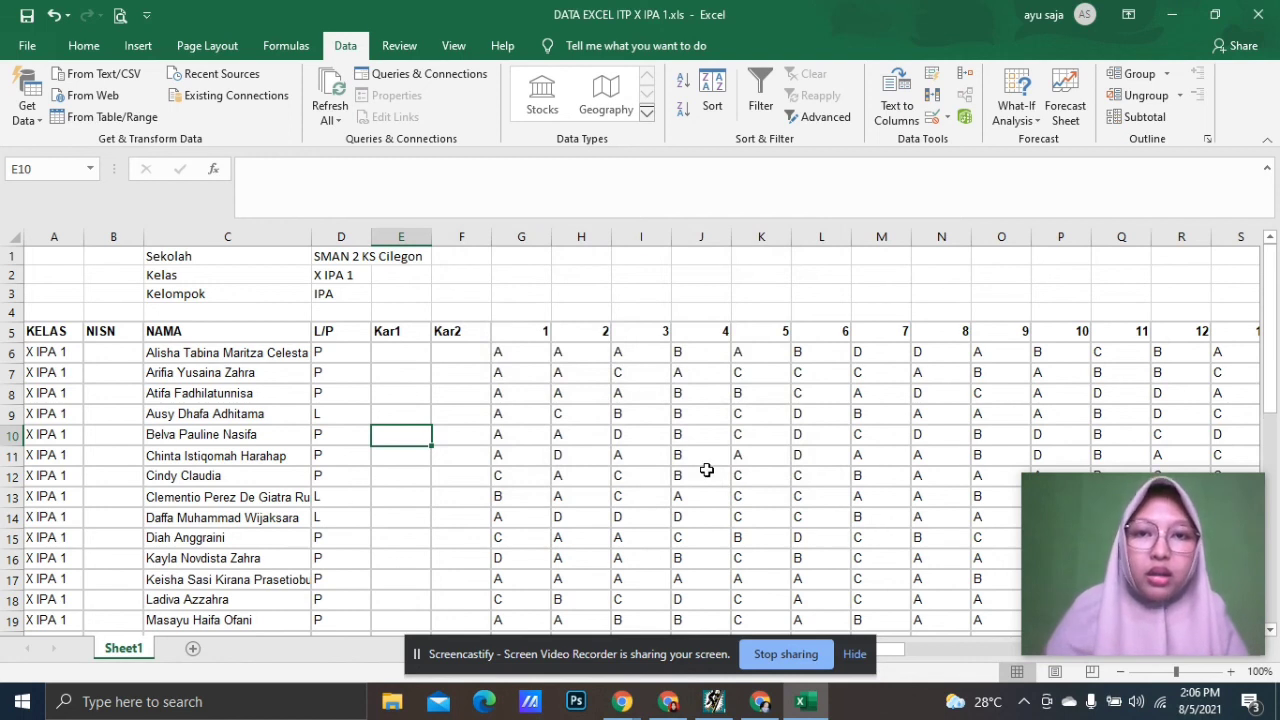
pyautogui.click(27, 15)
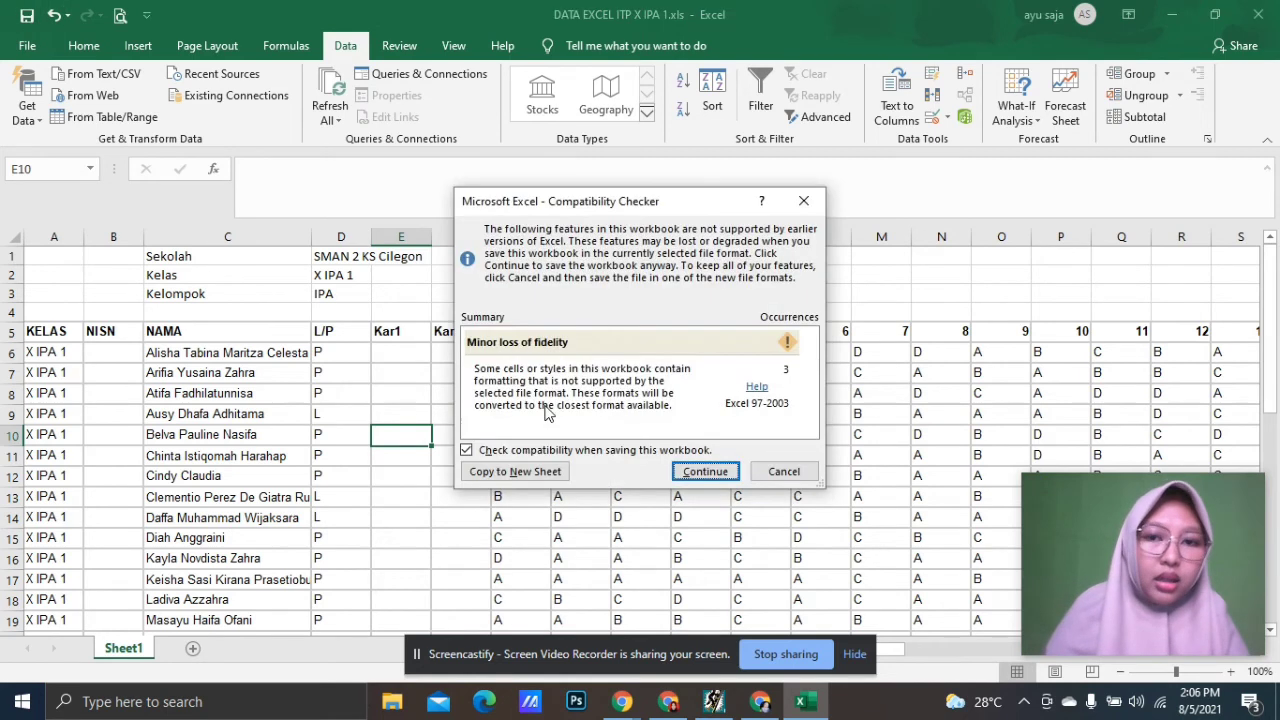
pyautogui.click(706, 472)
# Save the workbook as DATA EXCEL ITP X IPA 1.xls in Excel 97-2003 Workbook format in the X IPA 1 folder, replacing the existing file.
pyautogui.click(27, 46)
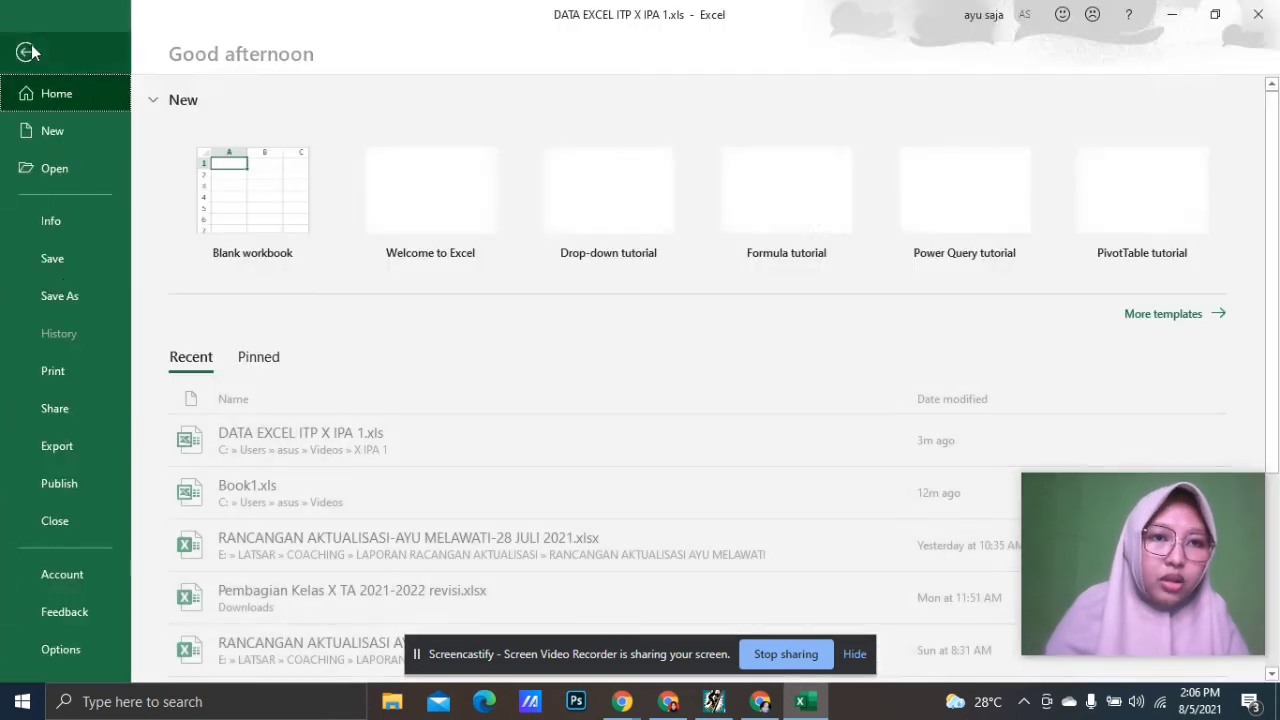
pyautogui.click(65, 296)
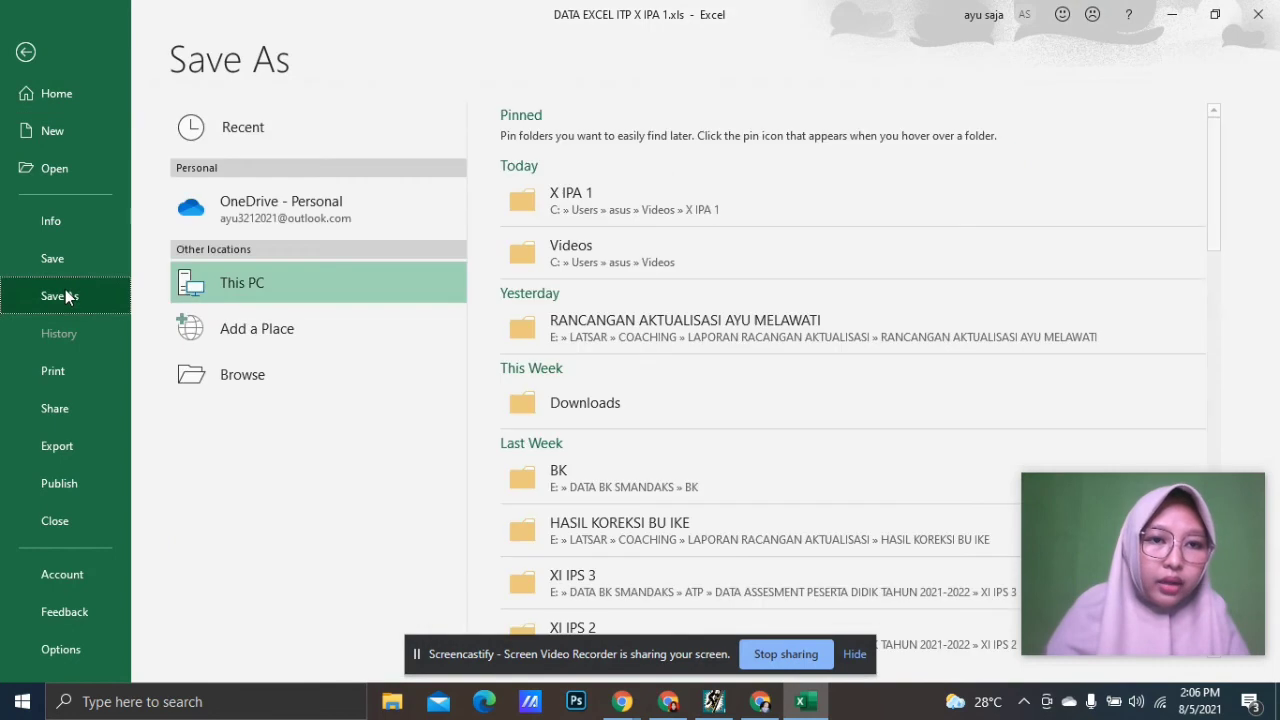
pyautogui.click(235, 372)
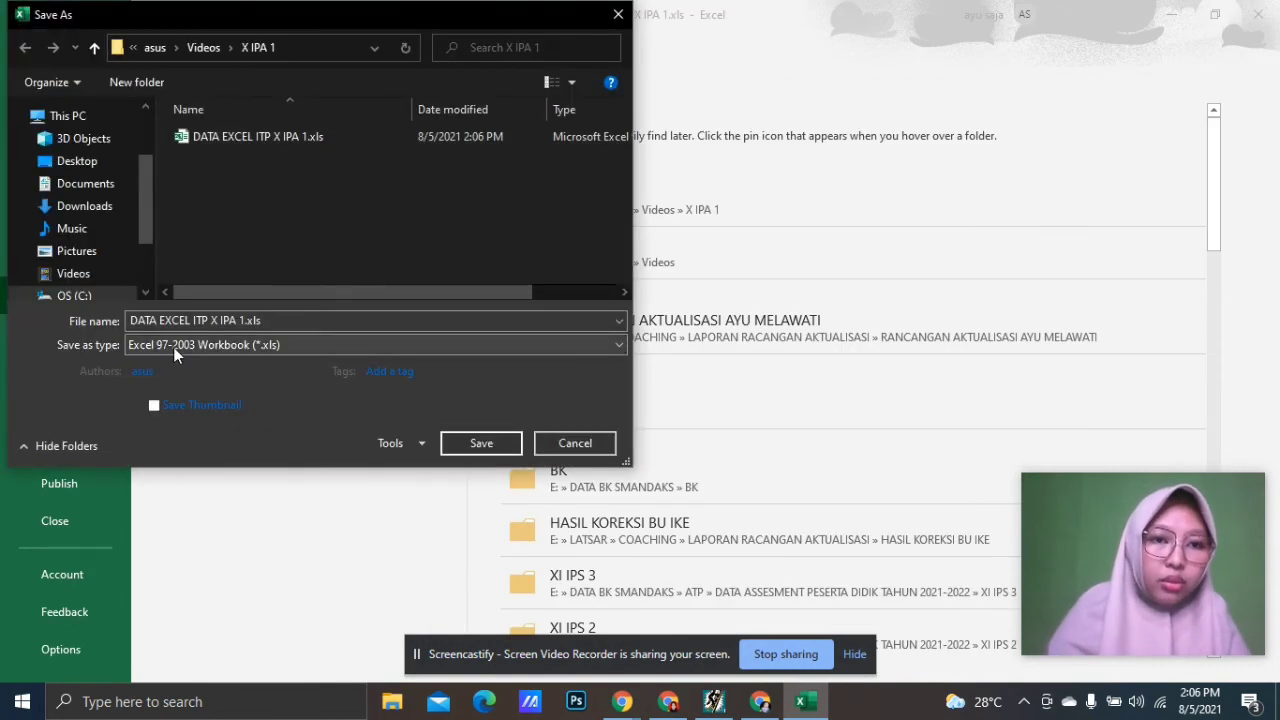
pyautogui.click(173, 344)
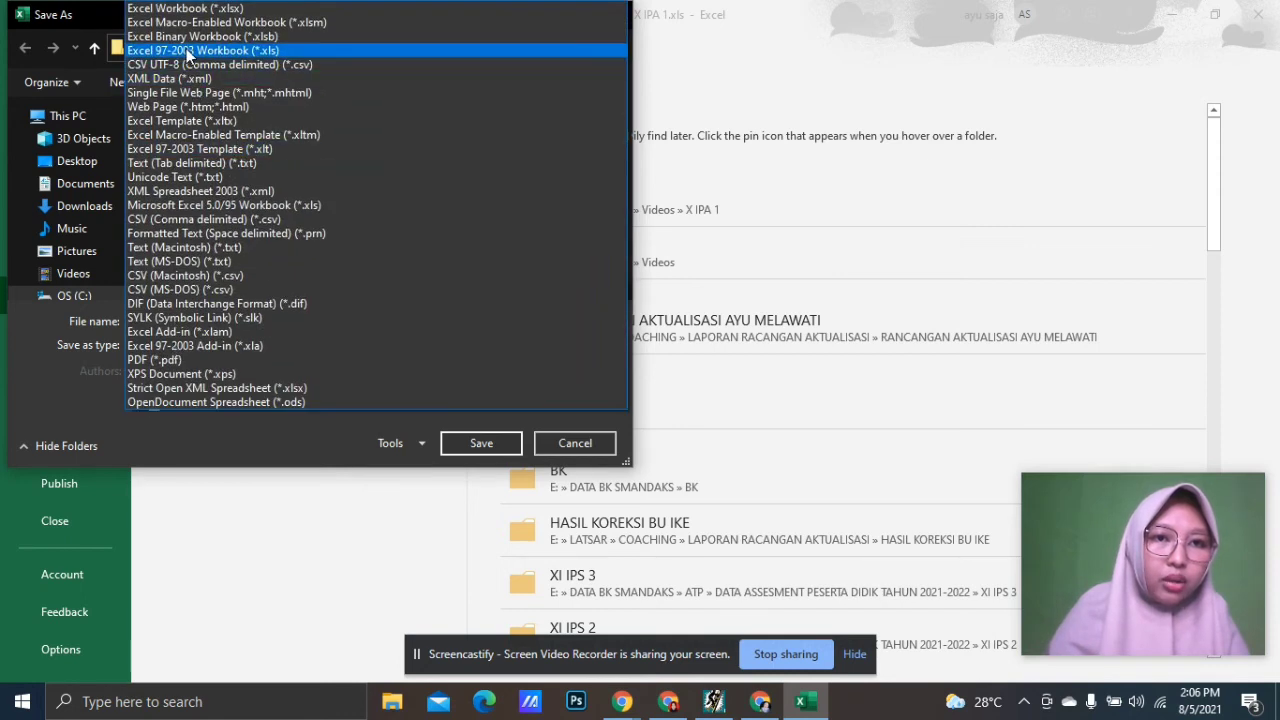
pyautogui.click(185, 51)
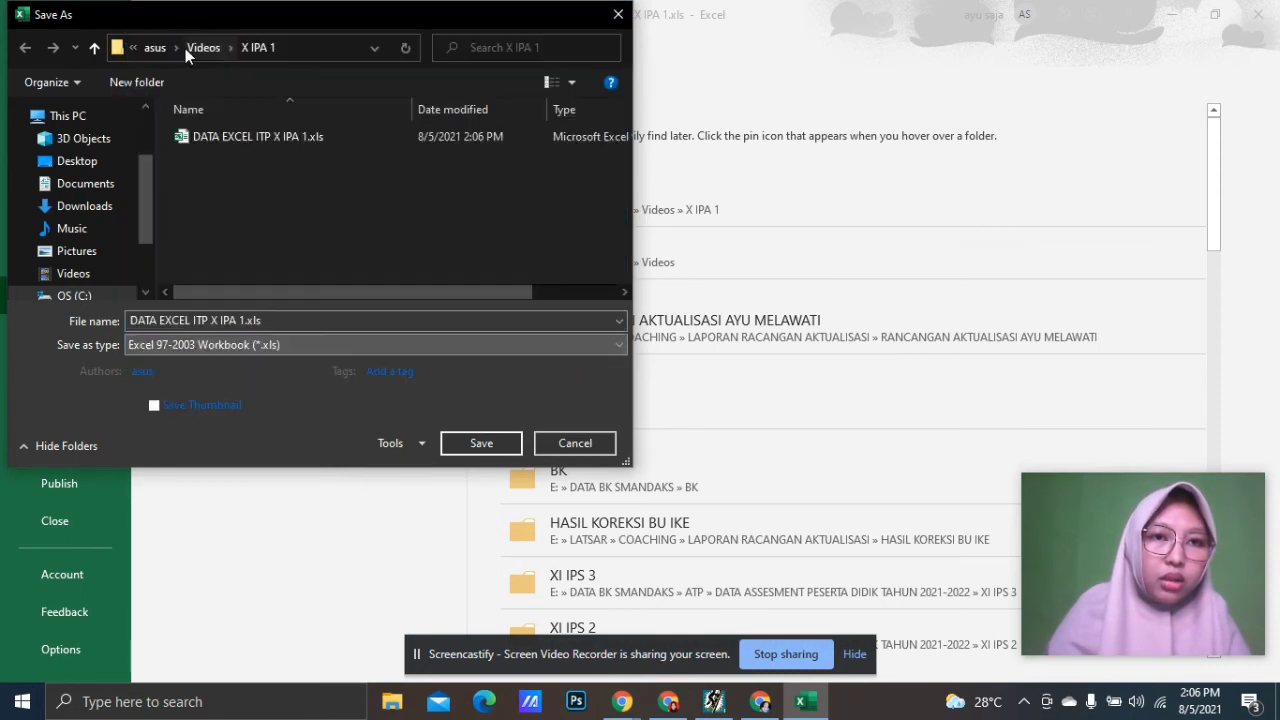
pyautogui.click(480, 443)
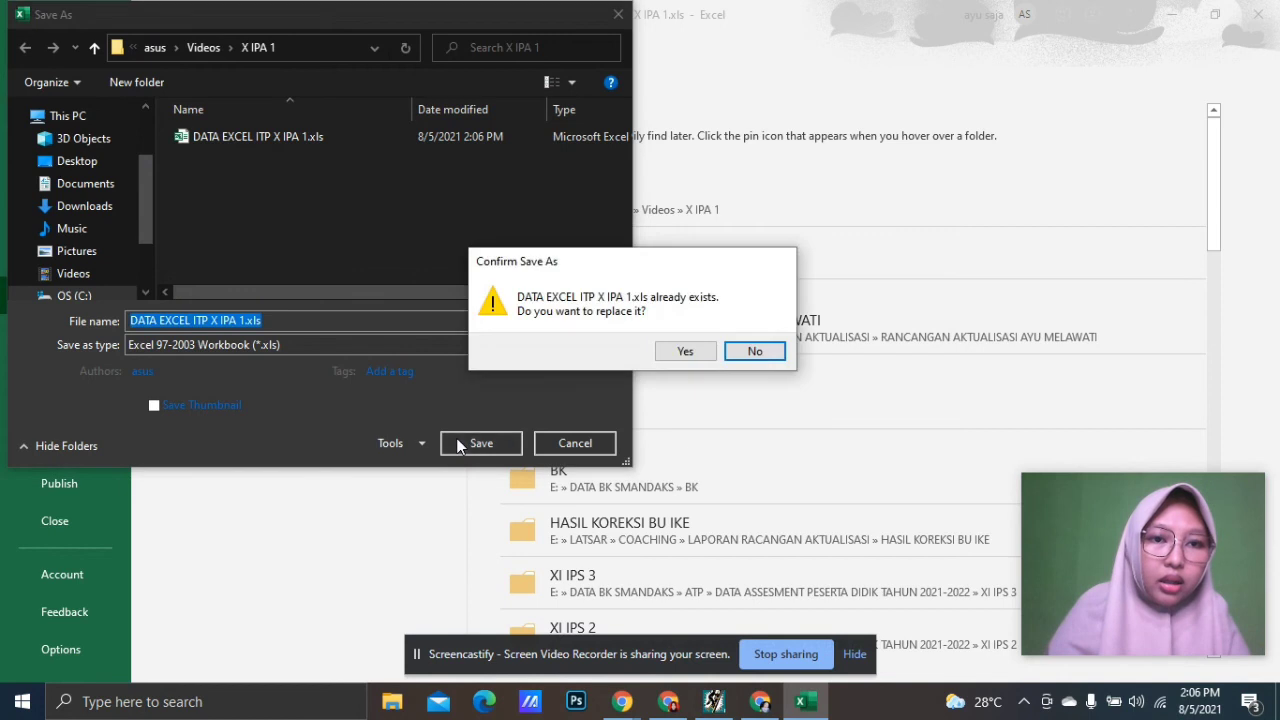
pyautogui.click(685, 351)
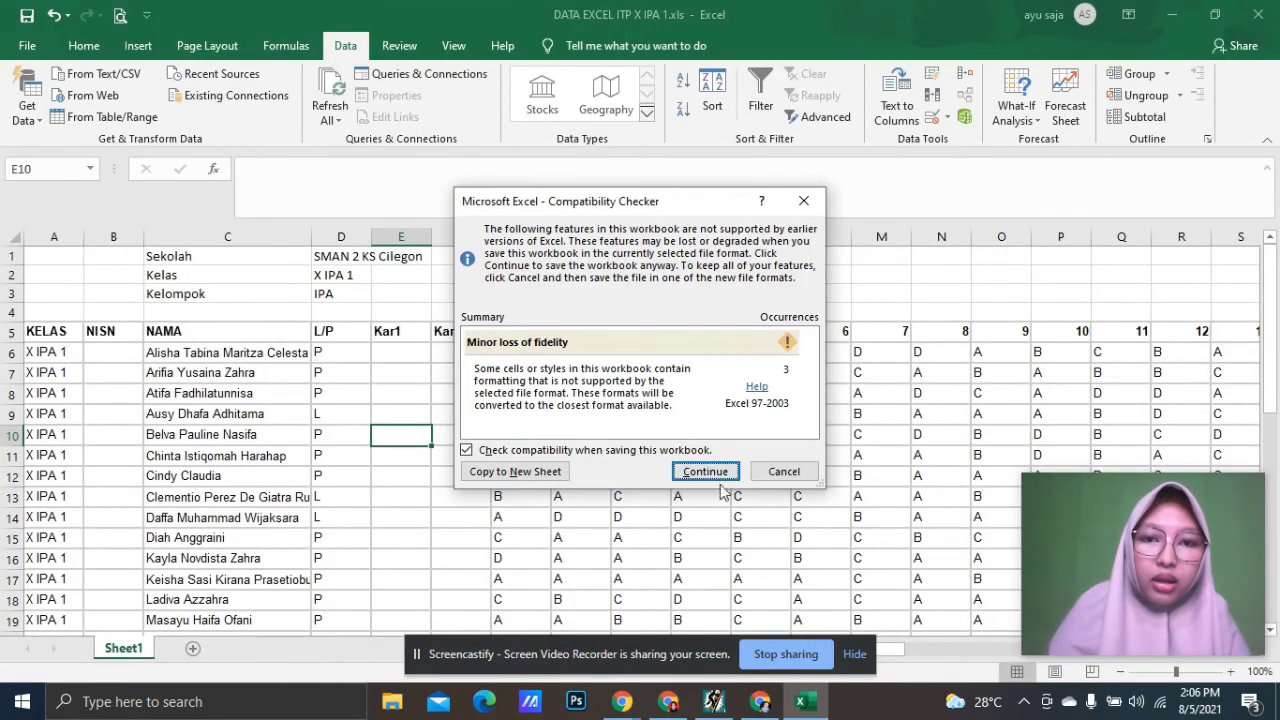
pyautogui.click(710, 471)
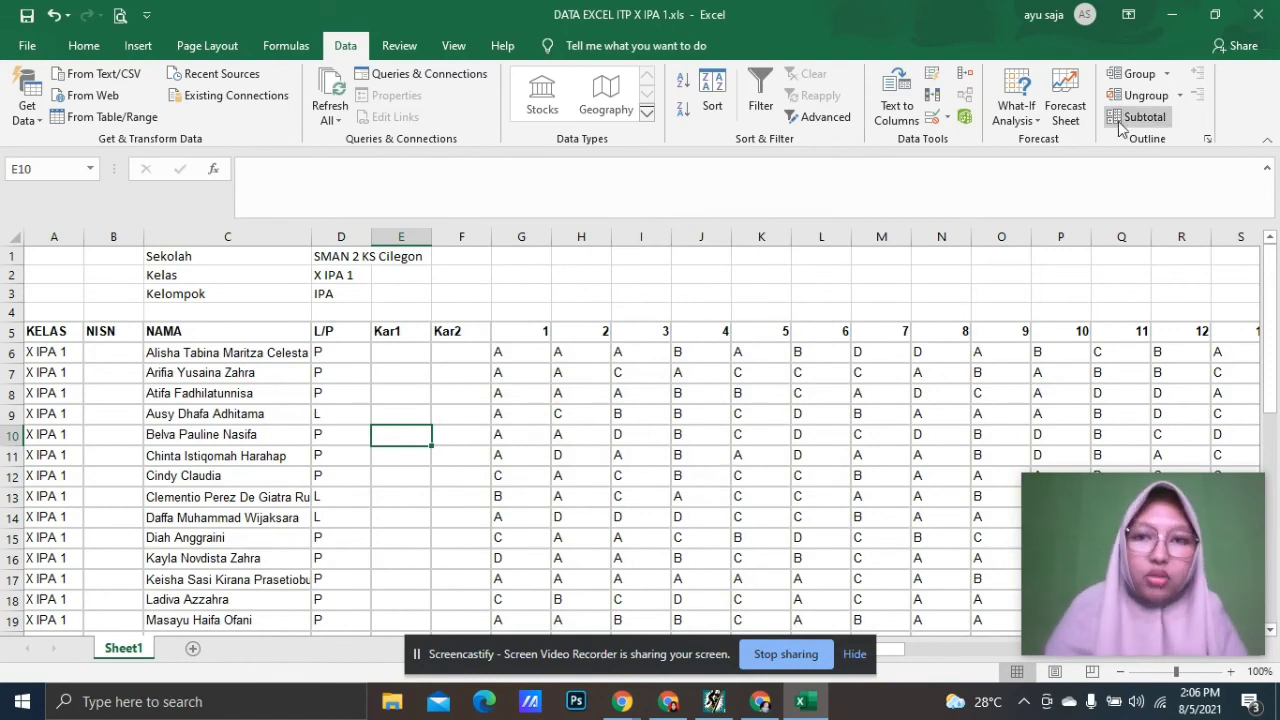
# Minimize the open windows, switch to Analisis Tugas Perkembangan SMA and enable editing of its participant data.
pyautogui.click(1172, 15)
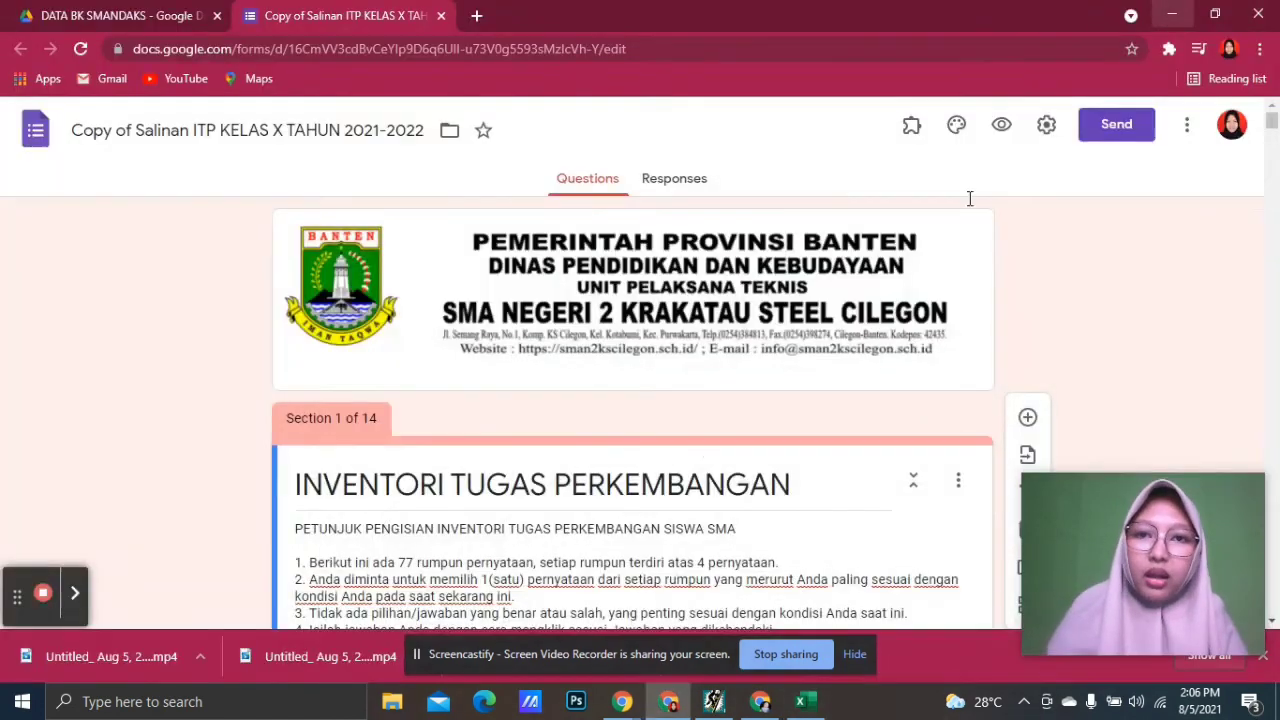
pyautogui.click(1172, 15)
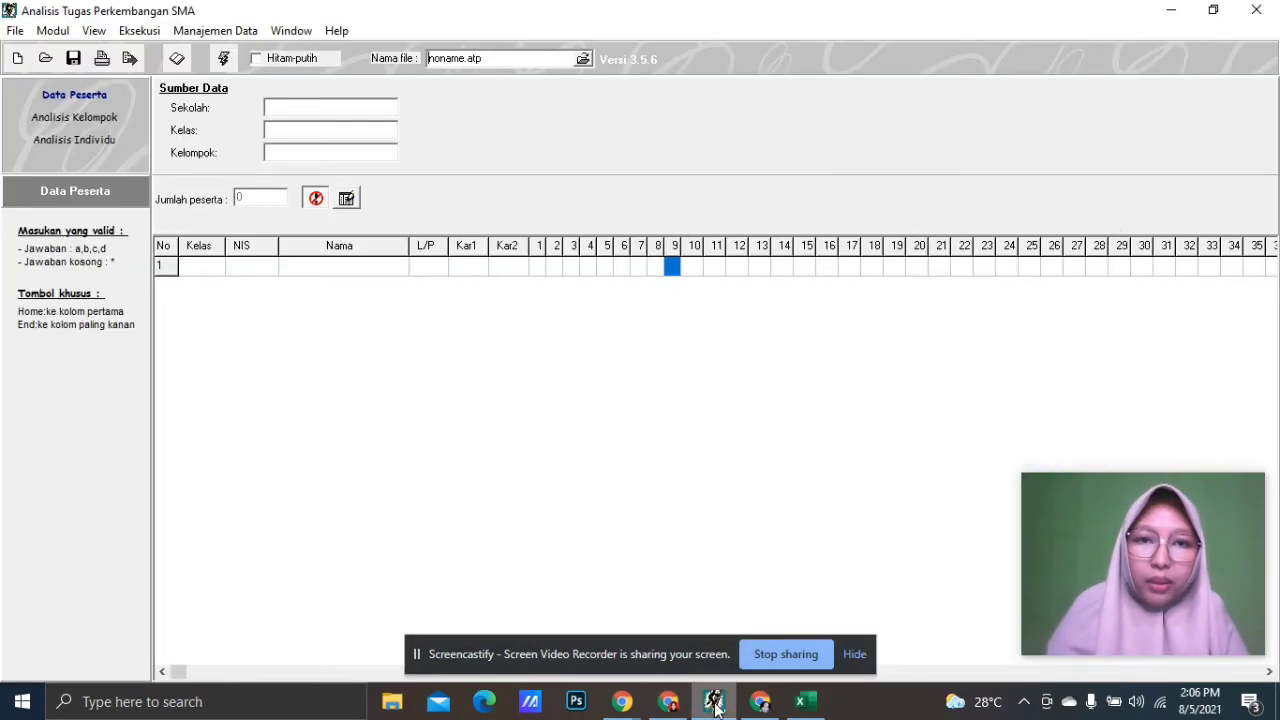
pyautogui.click(1171, 14)
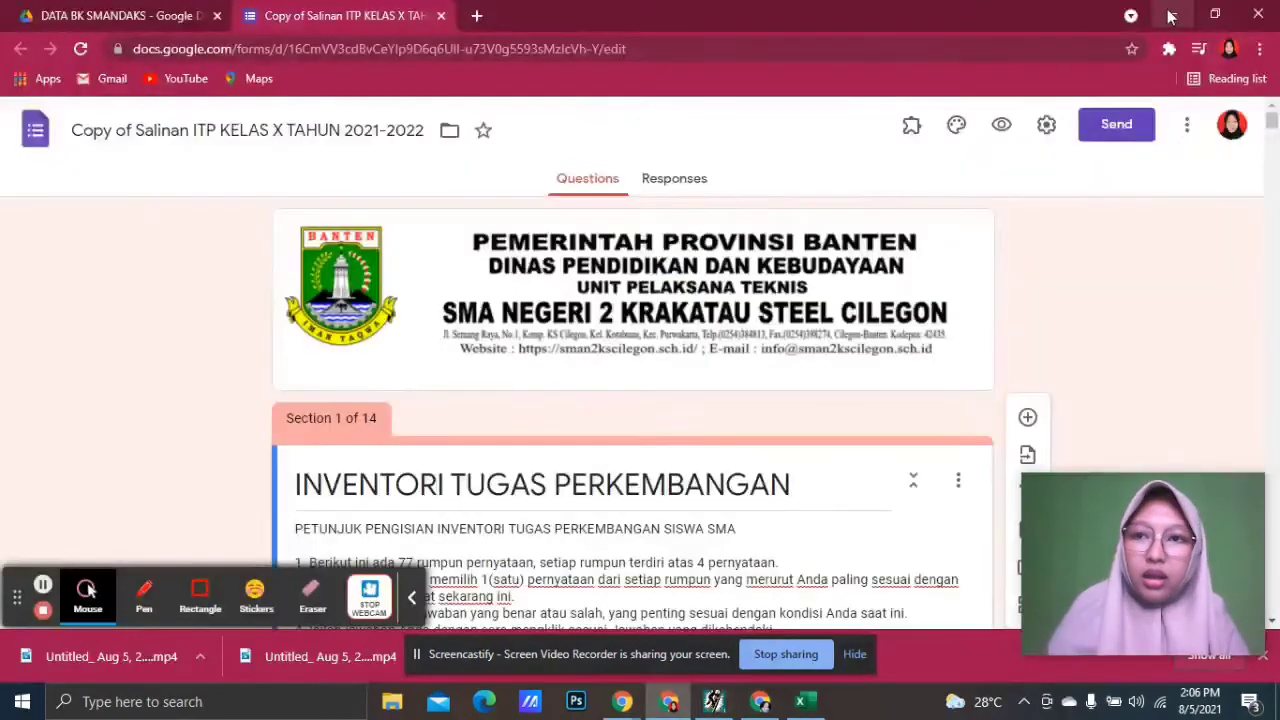
pyautogui.click(1172, 15)
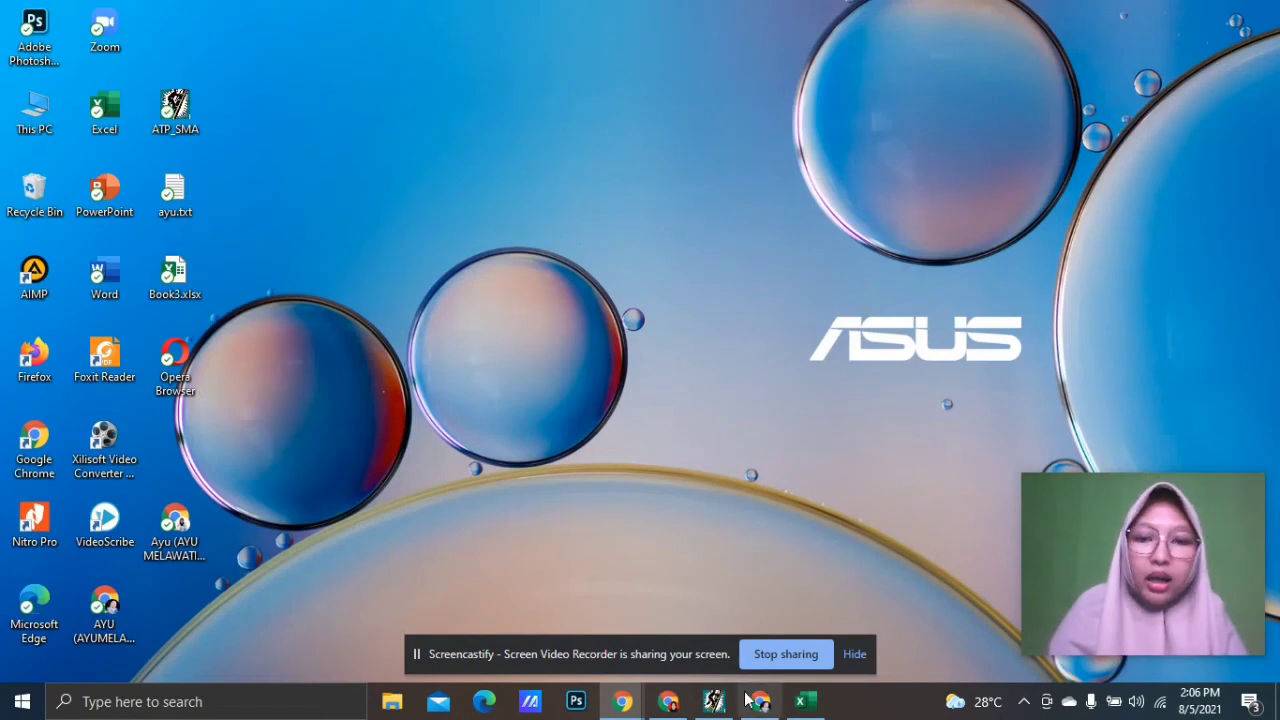
pyautogui.moveTo(748, 700)
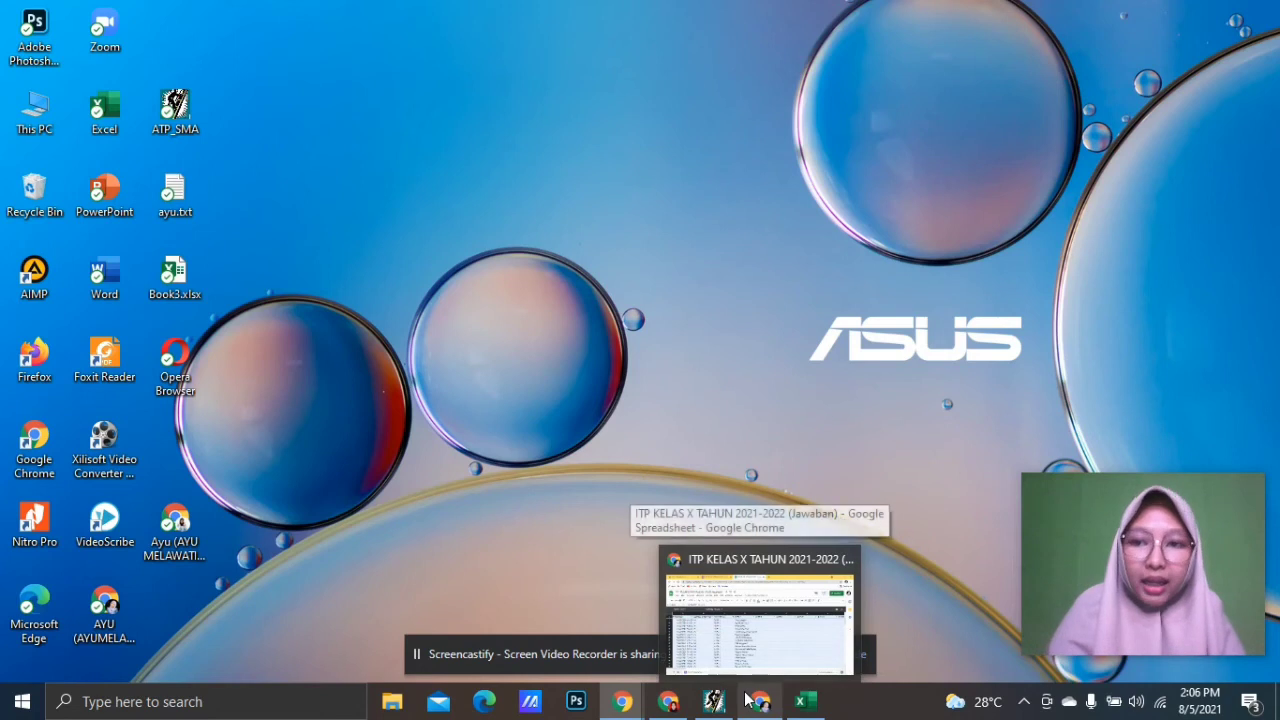
pyautogui.moveTo(794, 712)
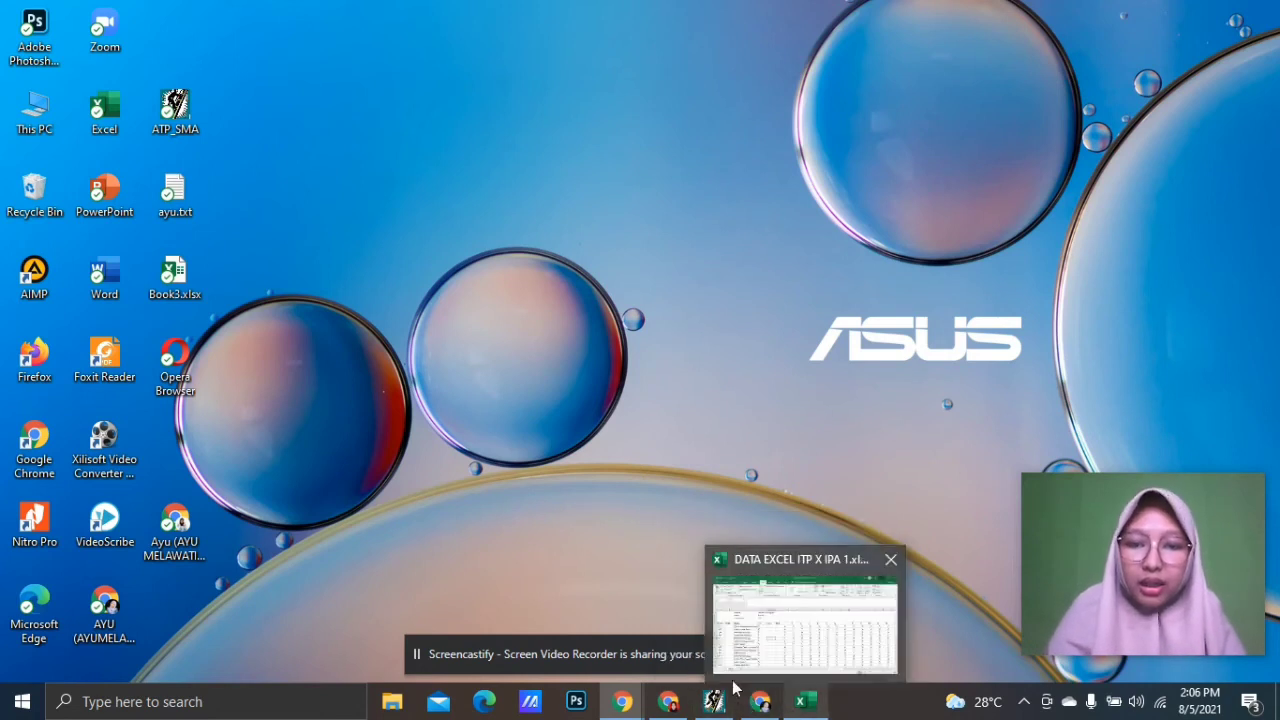
pyautogui.click(800, 703)
pyautogui.click(800, 704)
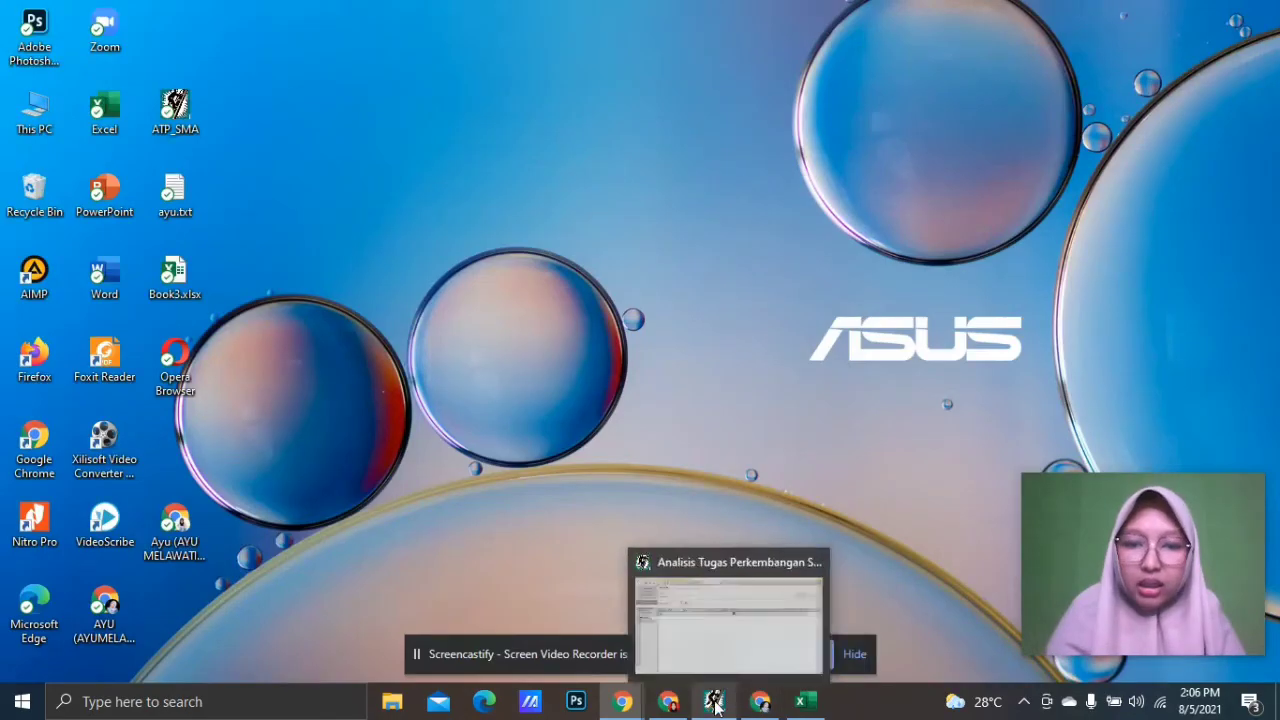
pyautogui.click(727, 617)
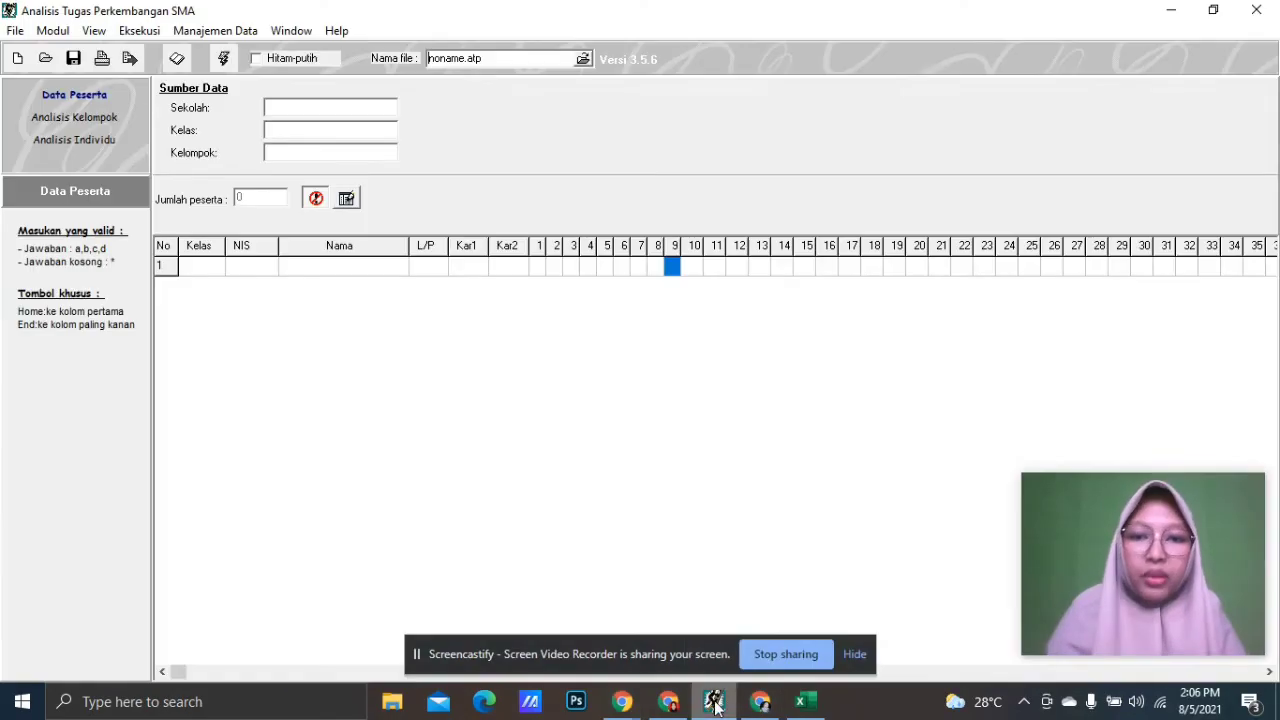
pyautogui.click(373, 360)
pyautogui.click(354, 204)
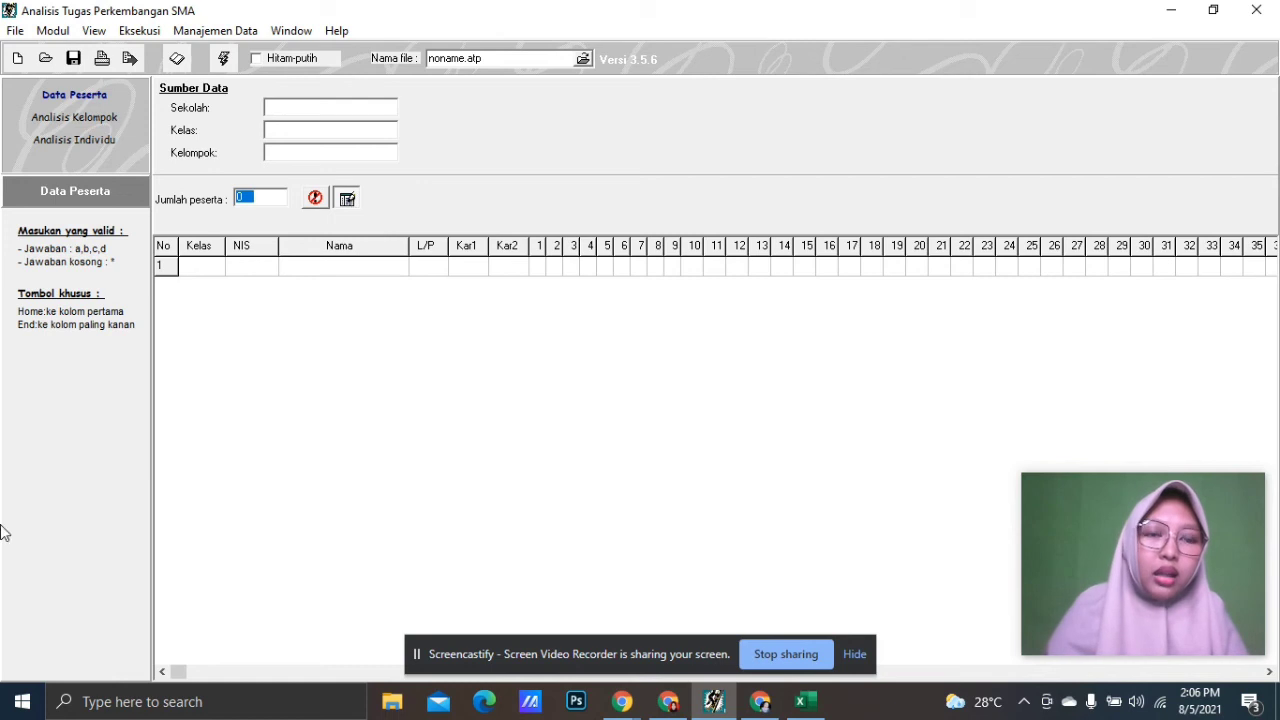
pyautogui.click(12, 31)
pyautogui.click(52, 204)
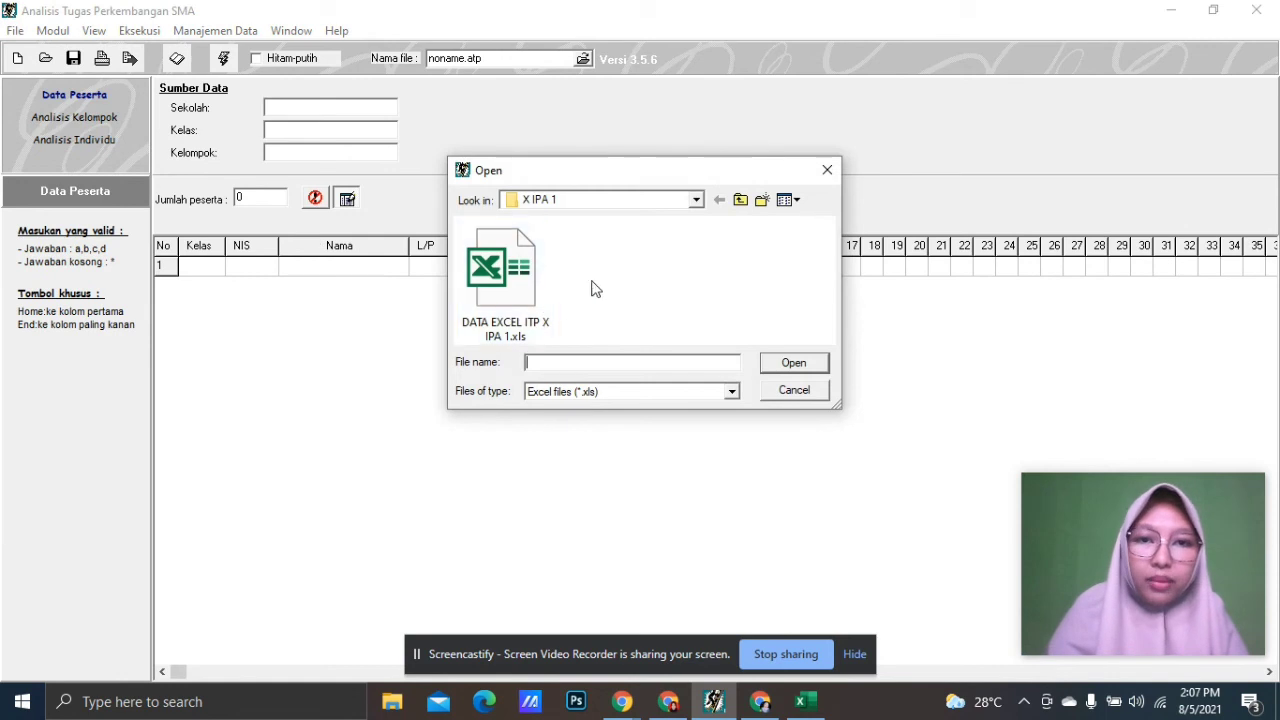
pyautogui.click(826, 170)
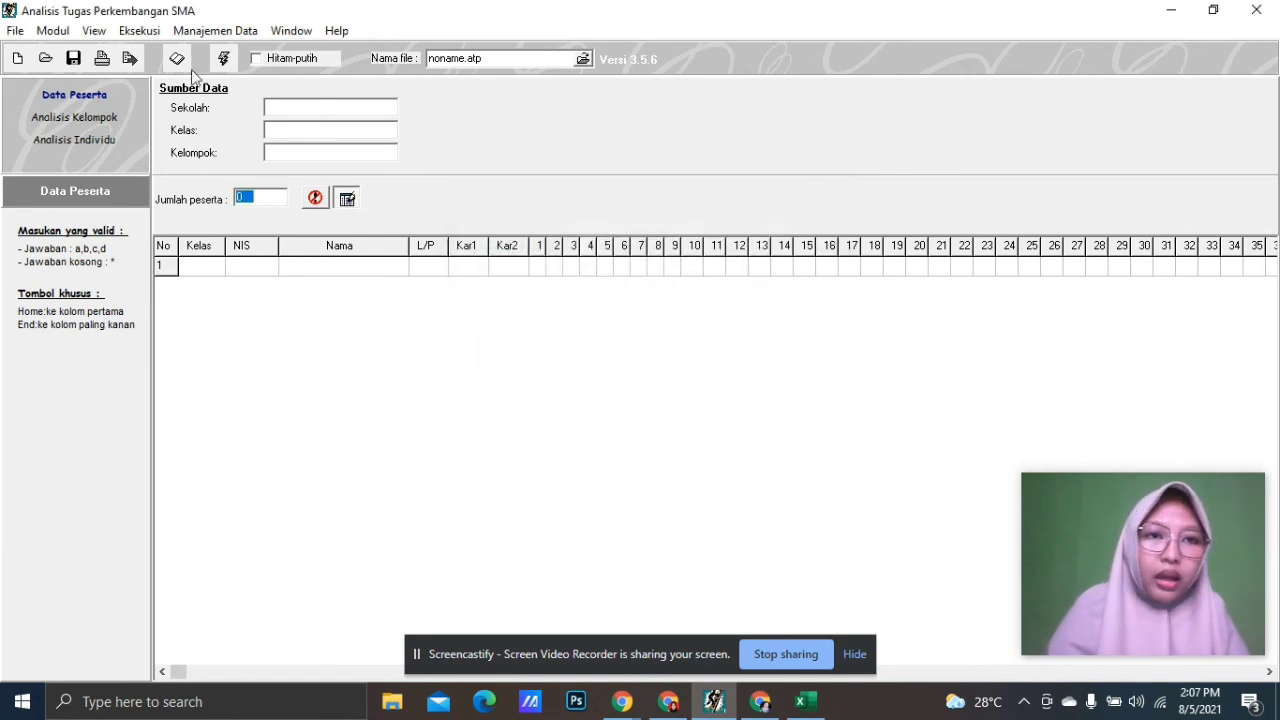
# Import the participant data from DATA EXCEL ITP X IPA 1.xls in the X IPA 1 folder under Videos.
pyautogui.click(21, 33)
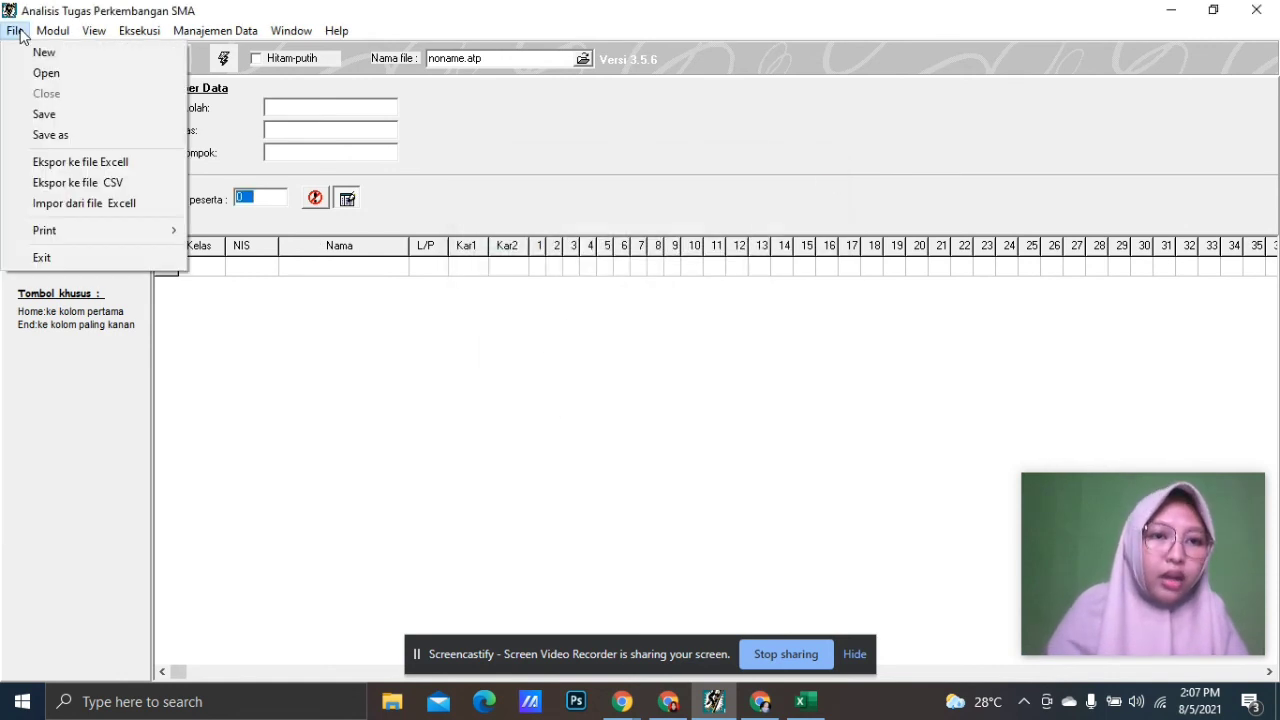
pyautogui.click(77, 205)
pyautogui.click(627, 205)
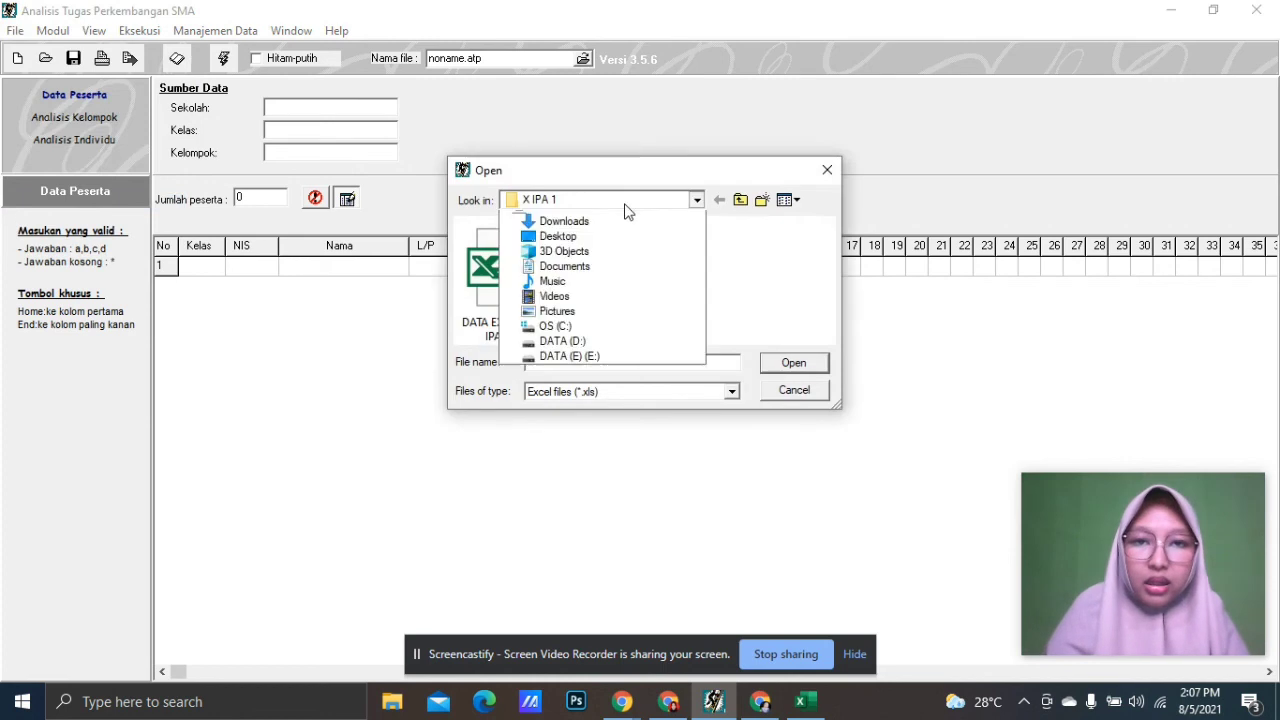
pyautogui.click(554, 265)
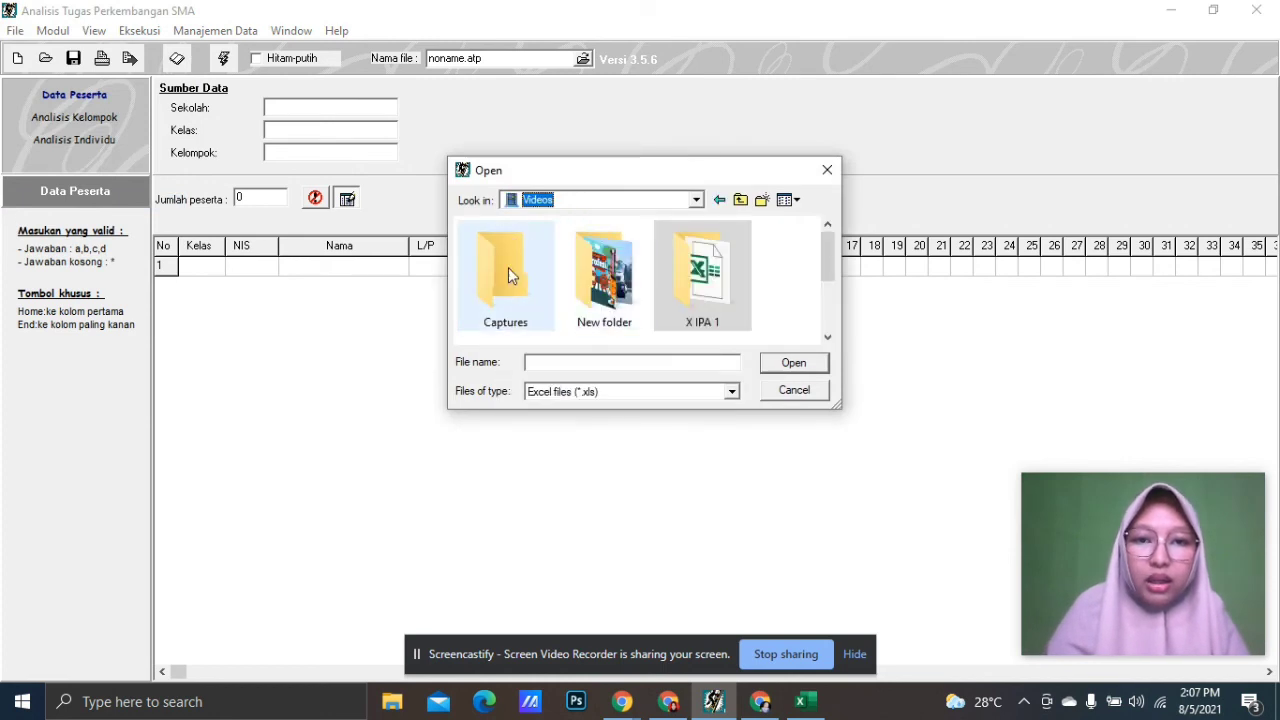
pyautogui.doubleClick(705, 284)
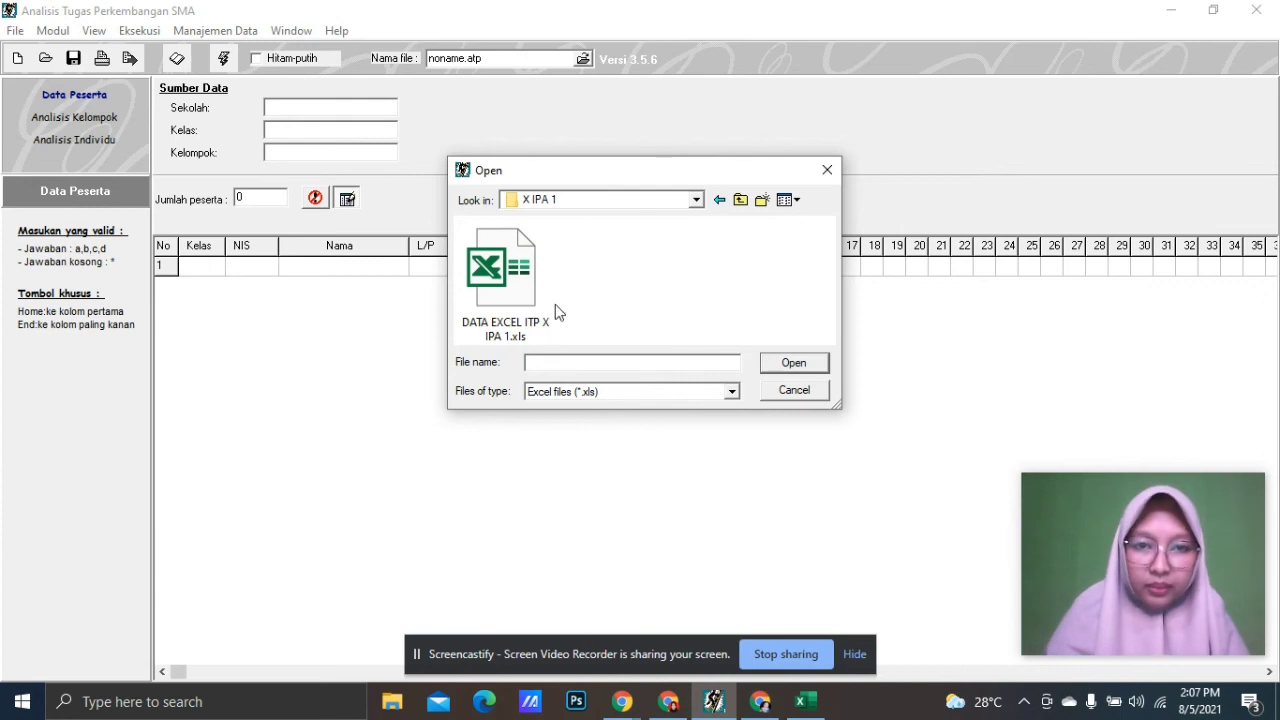
pyautogui.click(505, 300)
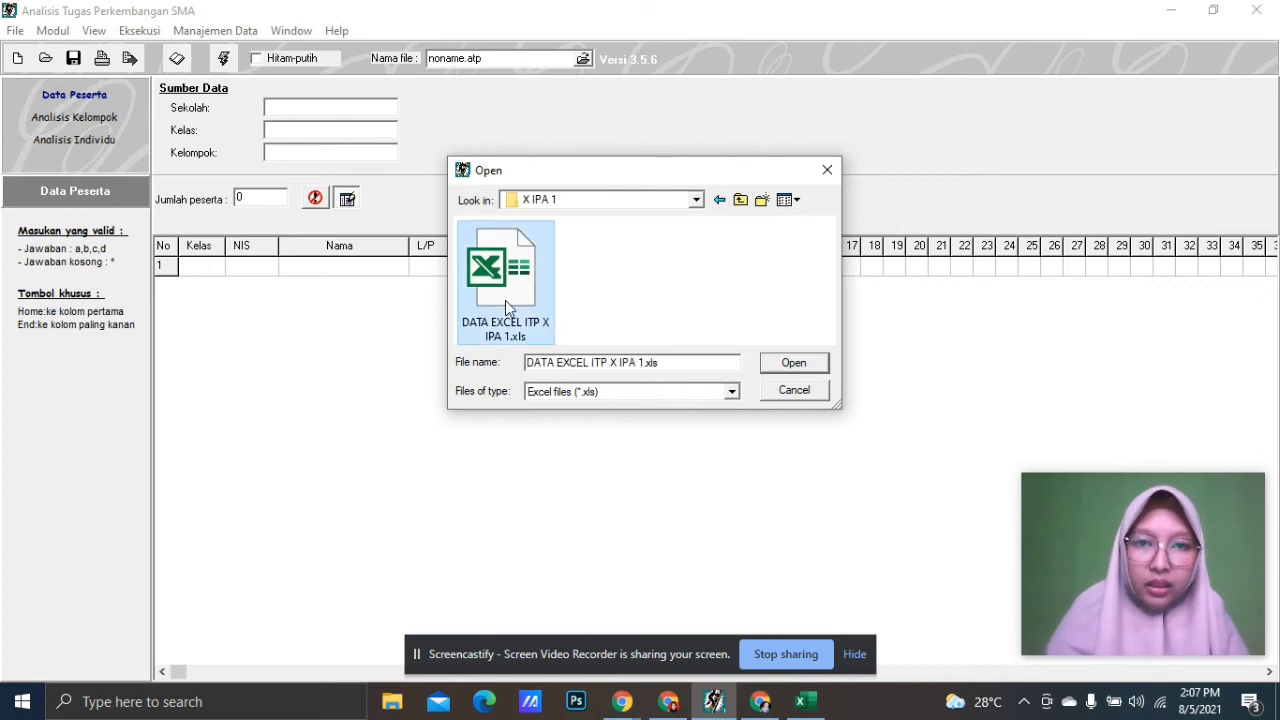
pyautogui.click(811, 363)
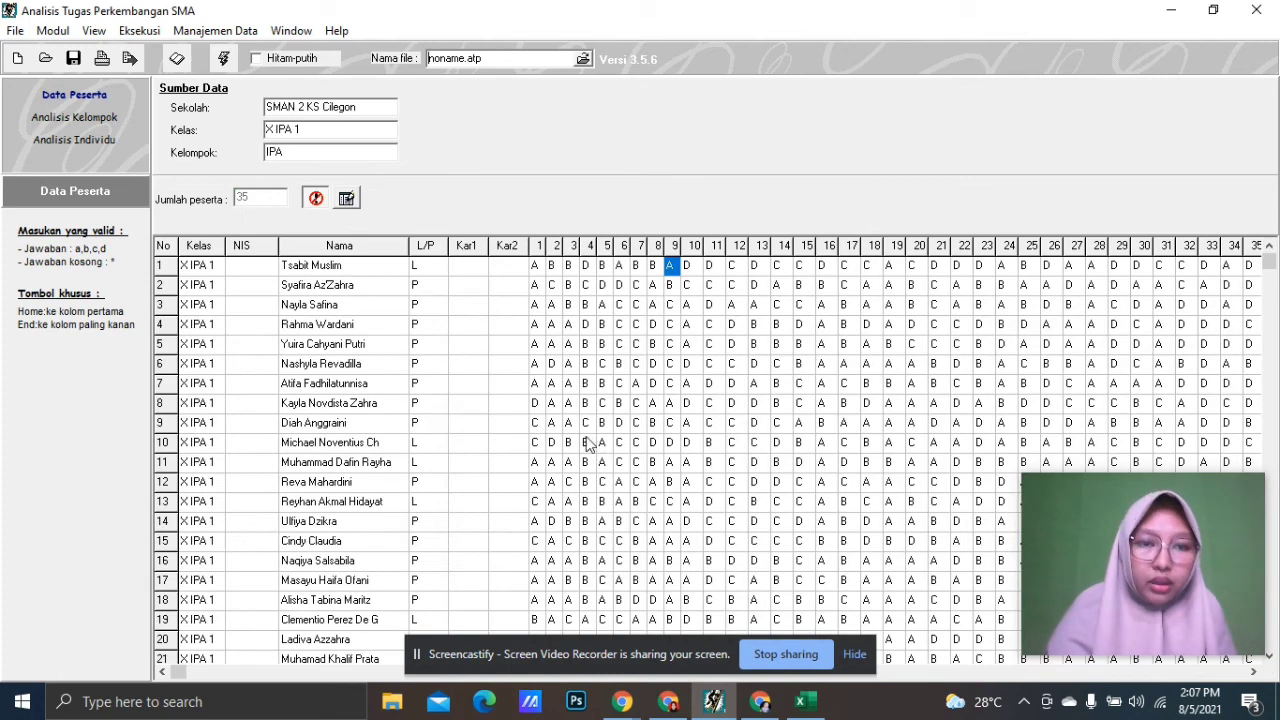
# Calculate the scores of all imported participants with Hitung skor peserta.
pyautogui.click(541, 332)
pyautogui.click(672, 360)
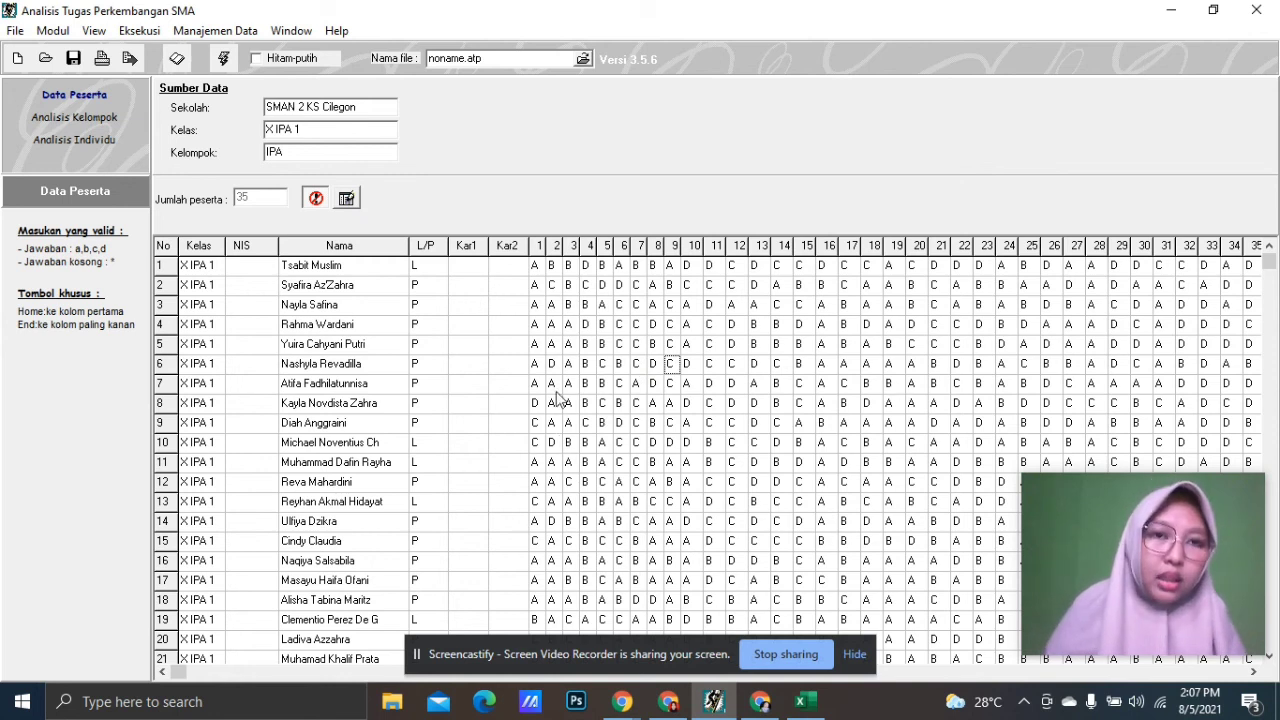
pyautogui.click(135, 33)
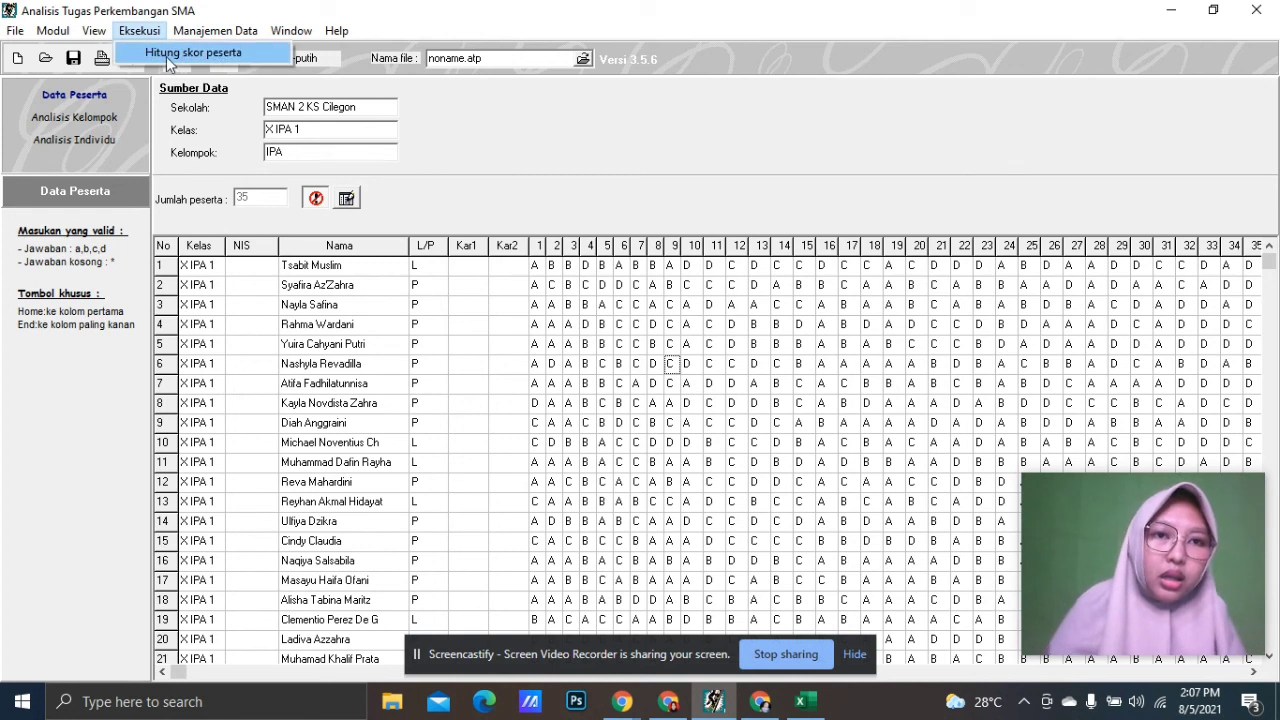
pyautogui.click(166, 55)
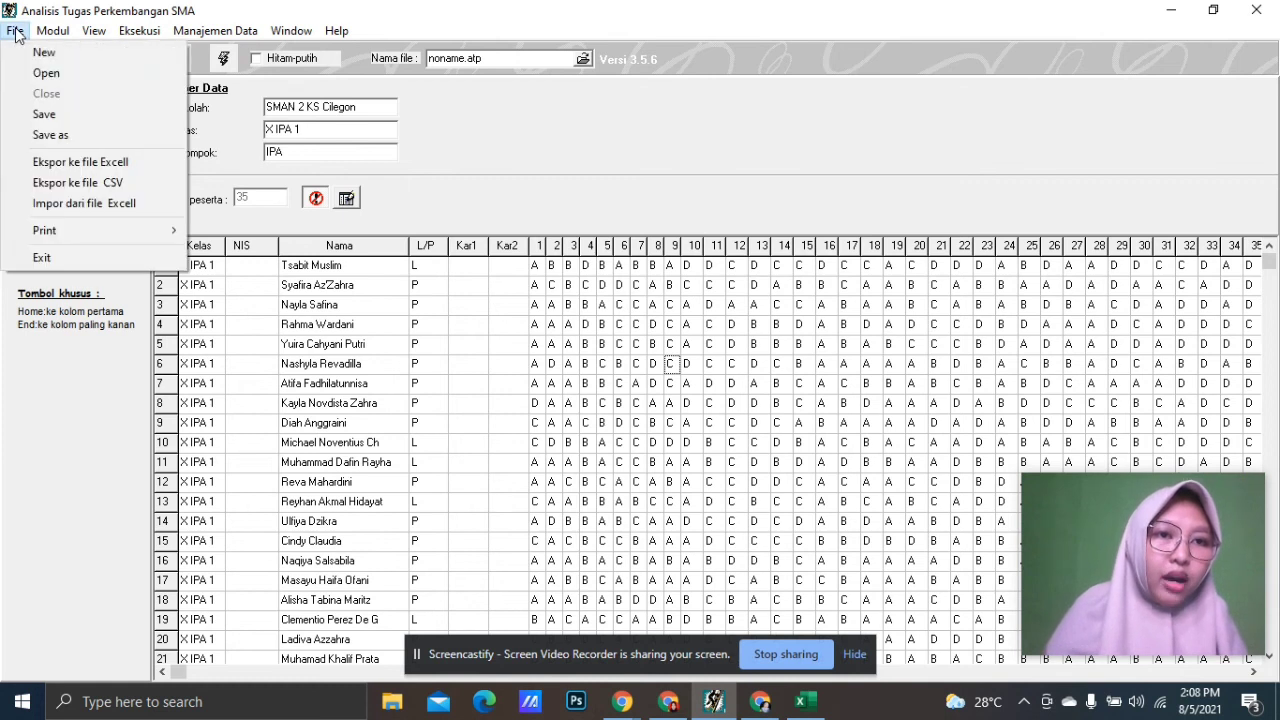
# Set the person in charge for printed reports, entering the teacher's full name, the position Guru BK and the place Cilegon.
pyautogui.moveTo(84, 231)
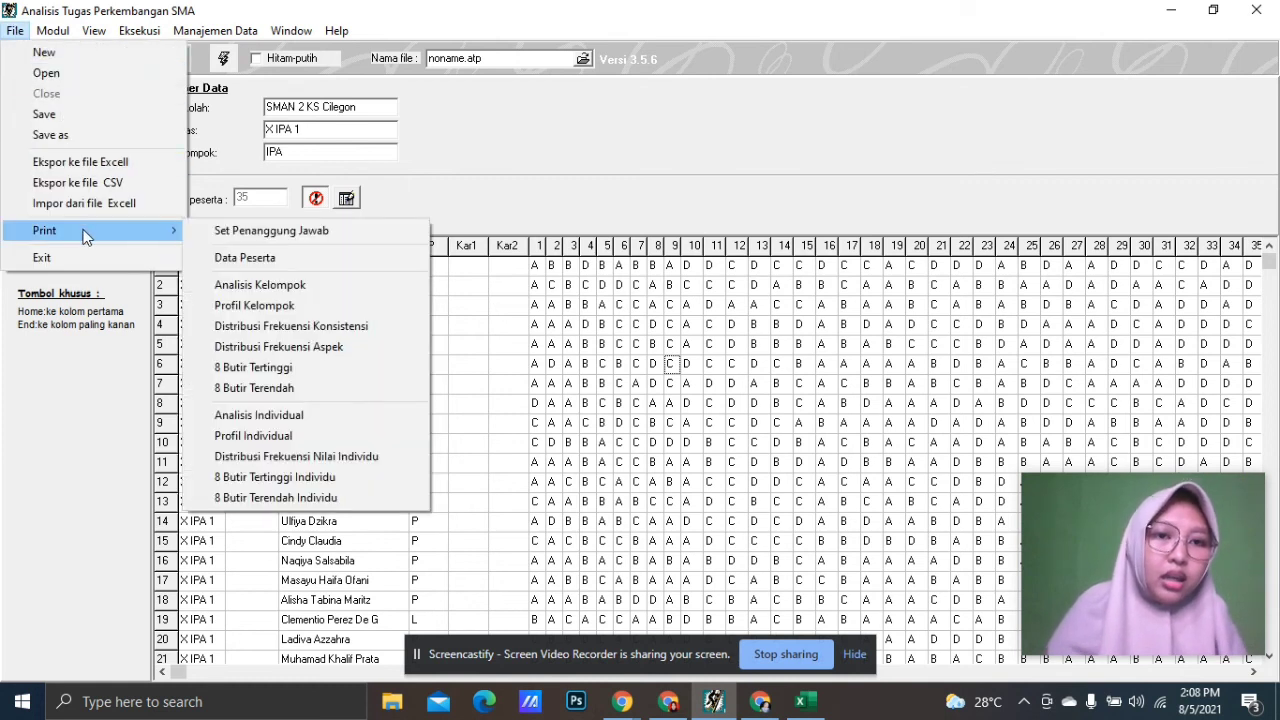
pyautogui.click(206, 232)
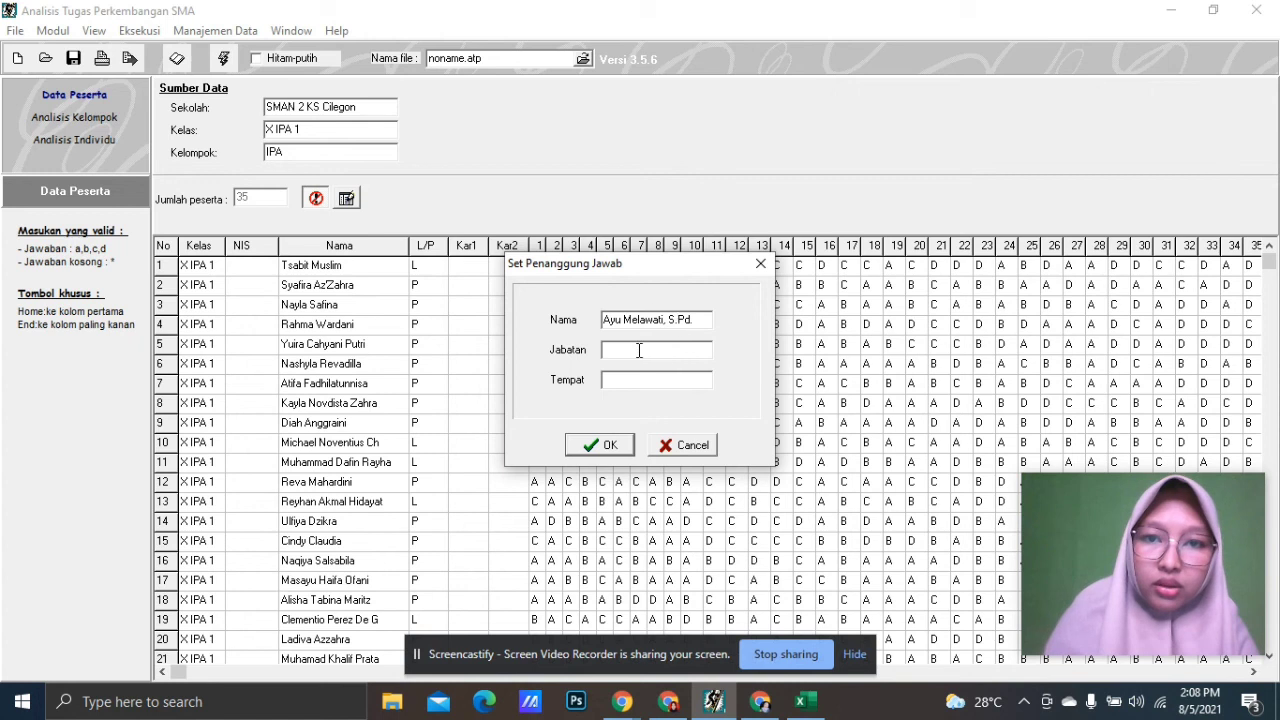
pyautogui.write('Guru BK')
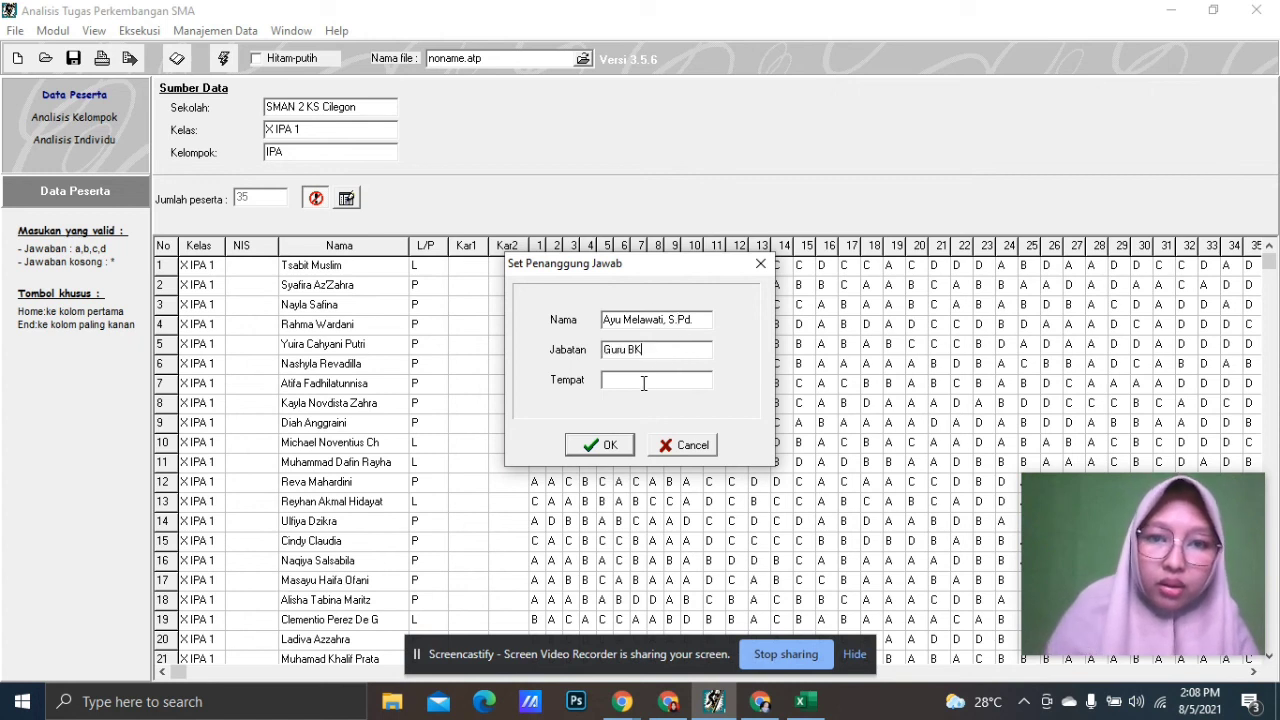
pyautogui.write('Cileg')
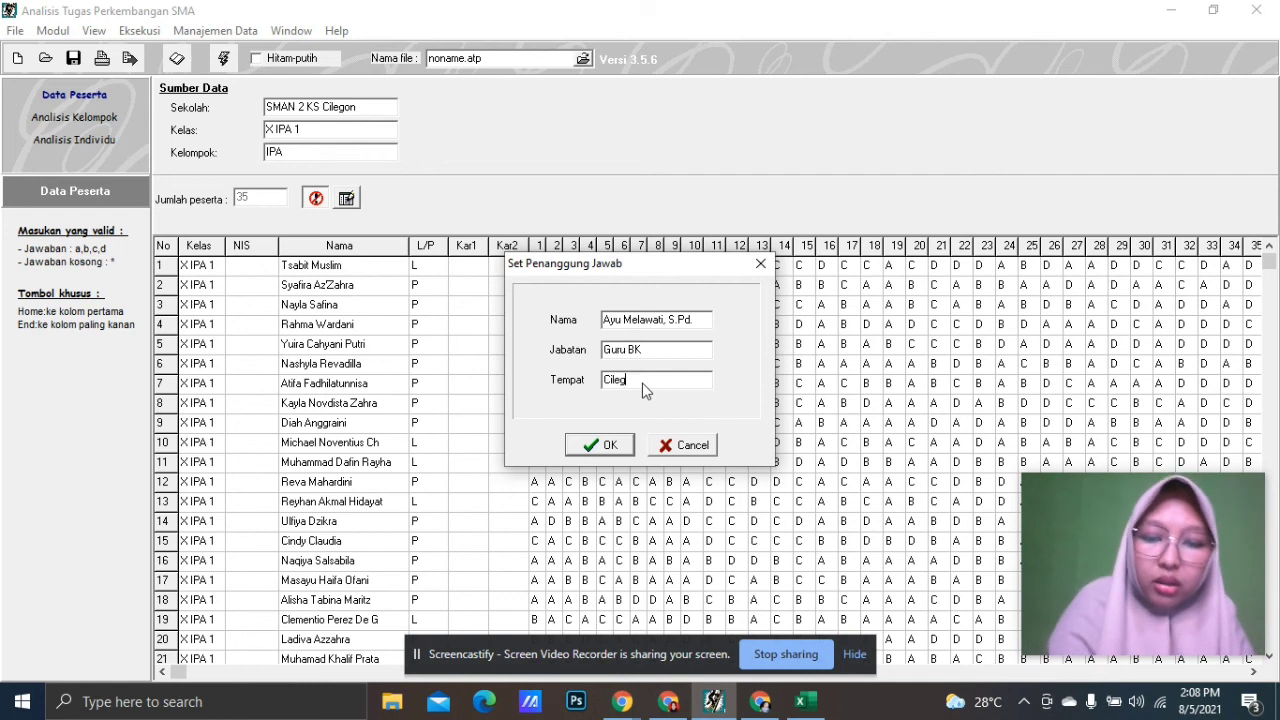
pyautogui.write('on')
pyautogui.click(603, 446)
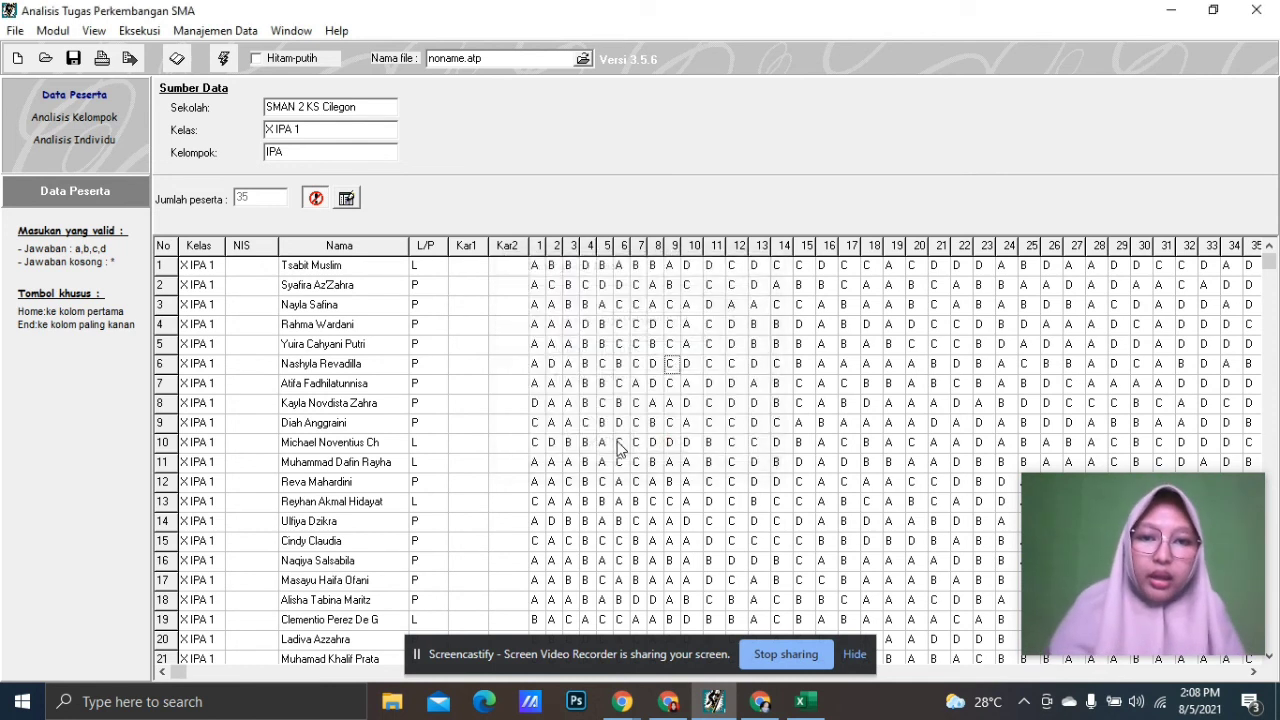
# Generate the Analisis Kelompok report for X IPA 1 in print preview.
pyautogui.click(15, 31)
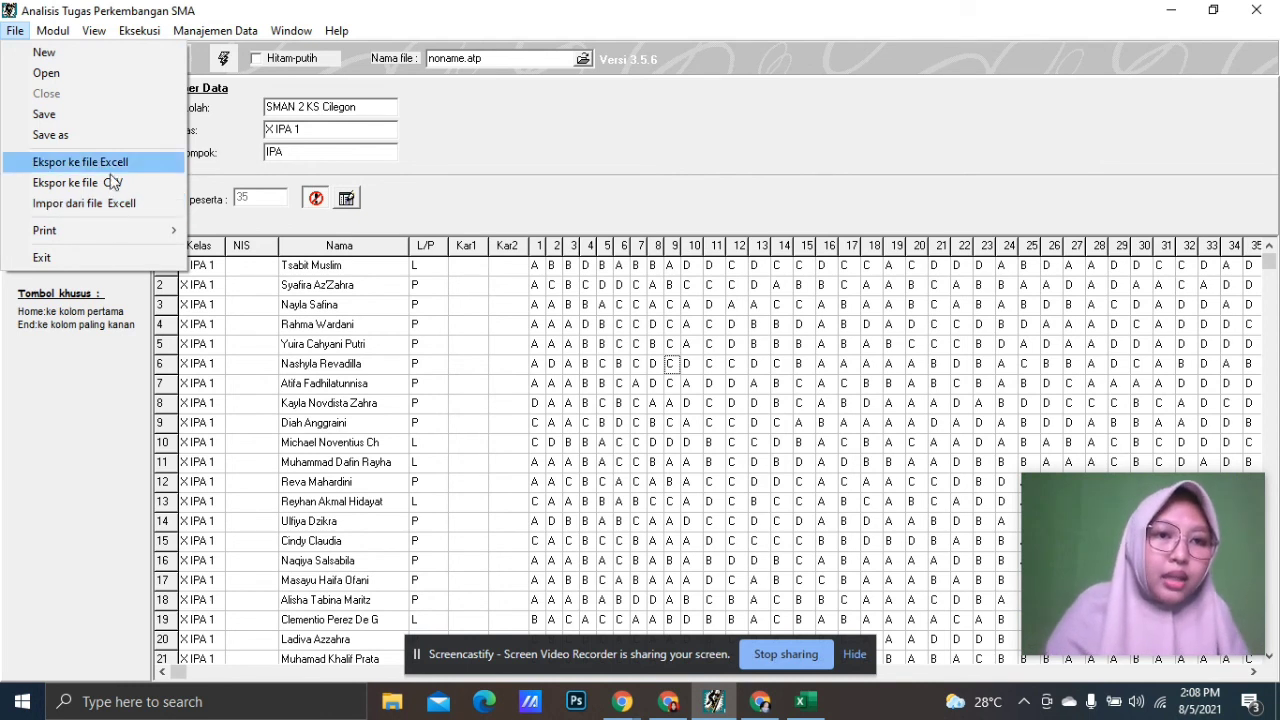
pyautogui.moveTo(94, 231)
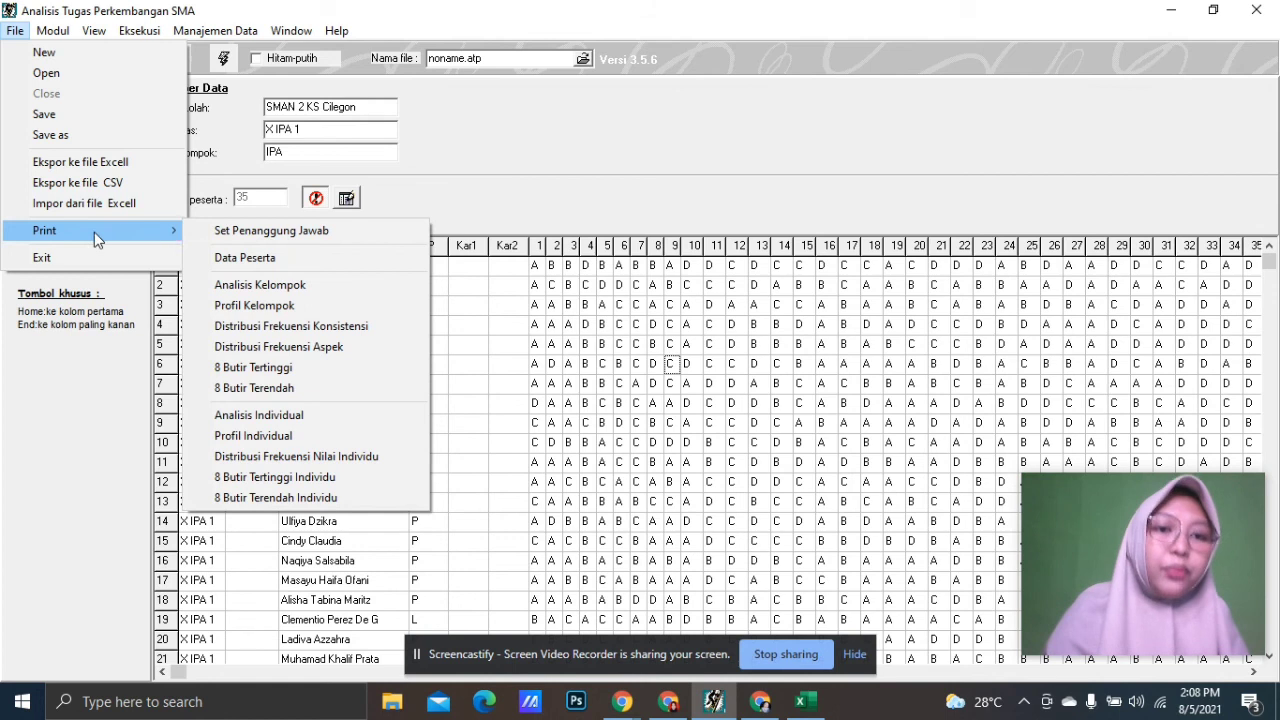
pyautogui.click(295, 287)
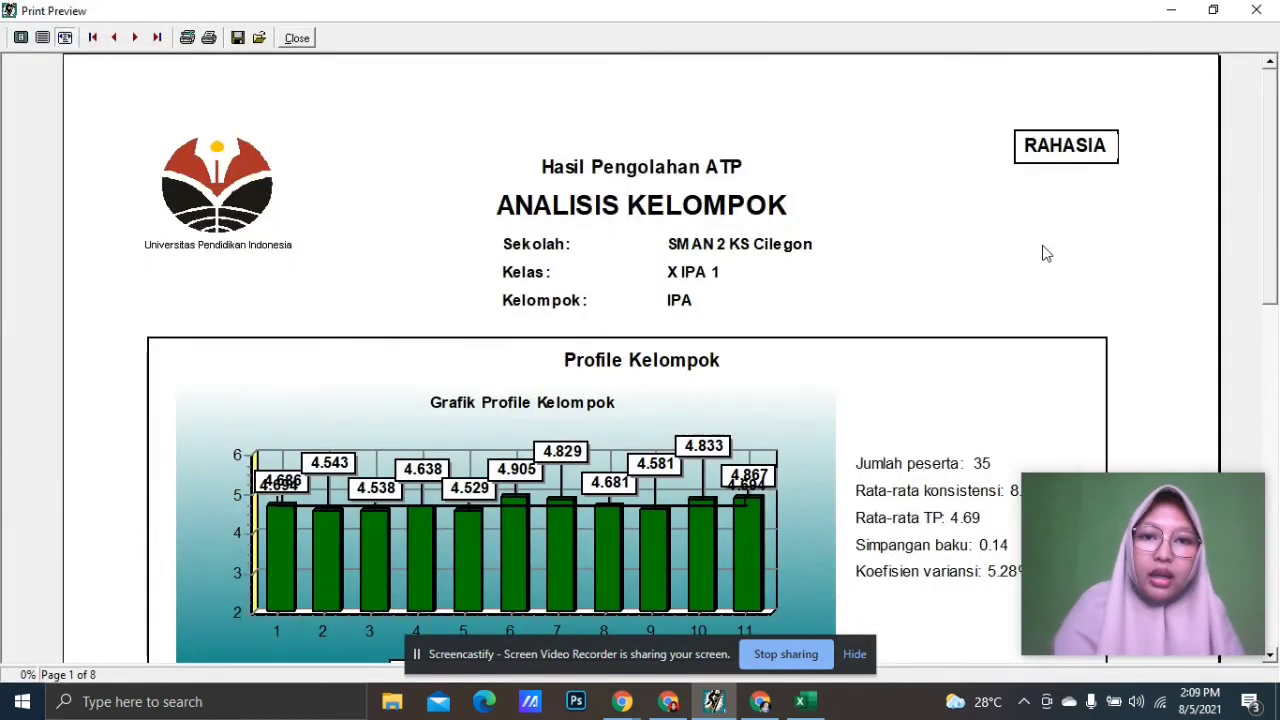
pyautogui.click(238, 40)
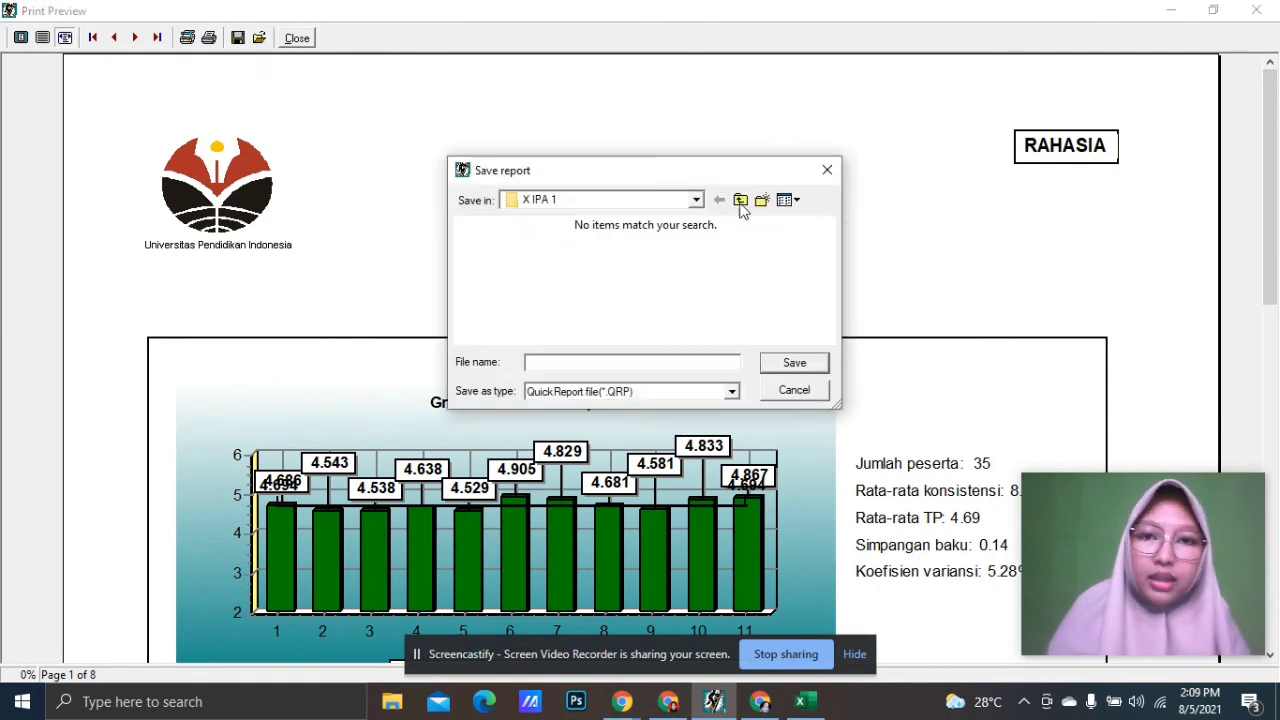
pyautogui.click(827, 172)
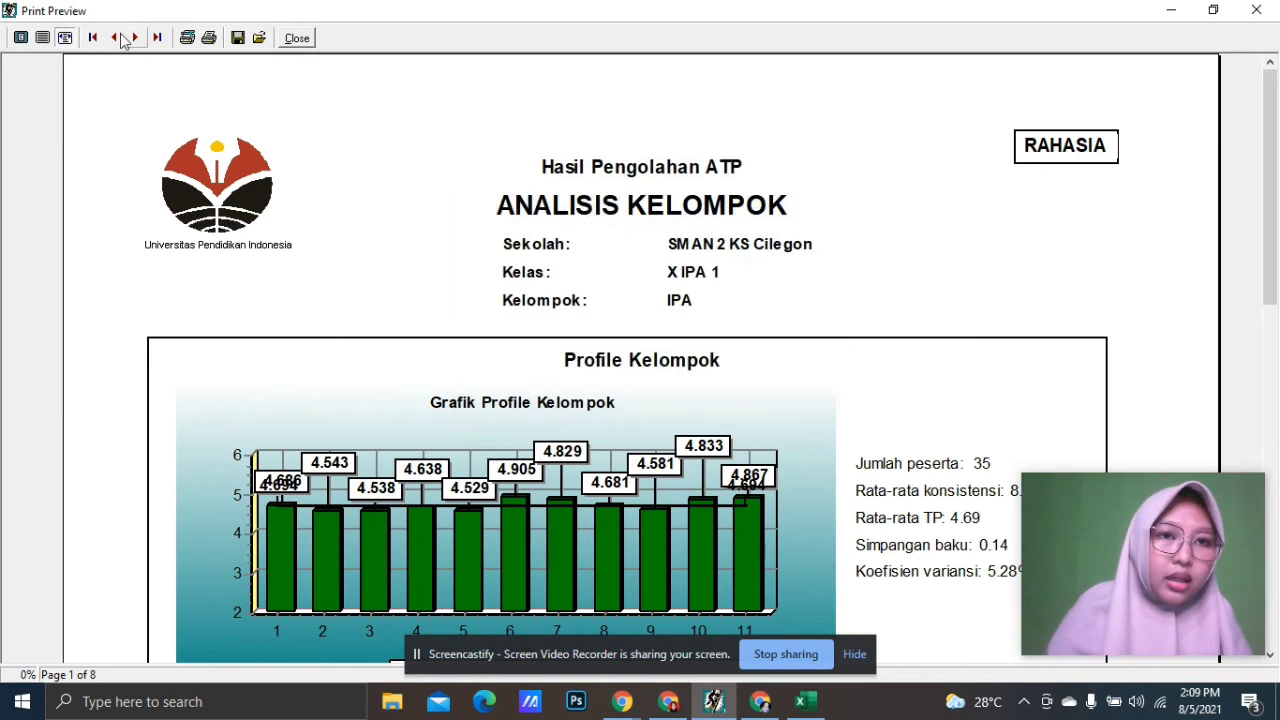
# Save the group analysis report as X IPA 1 in QuickReport (QRP) format in the X IPA 1 folder.
pyautogui.click(237, 38)
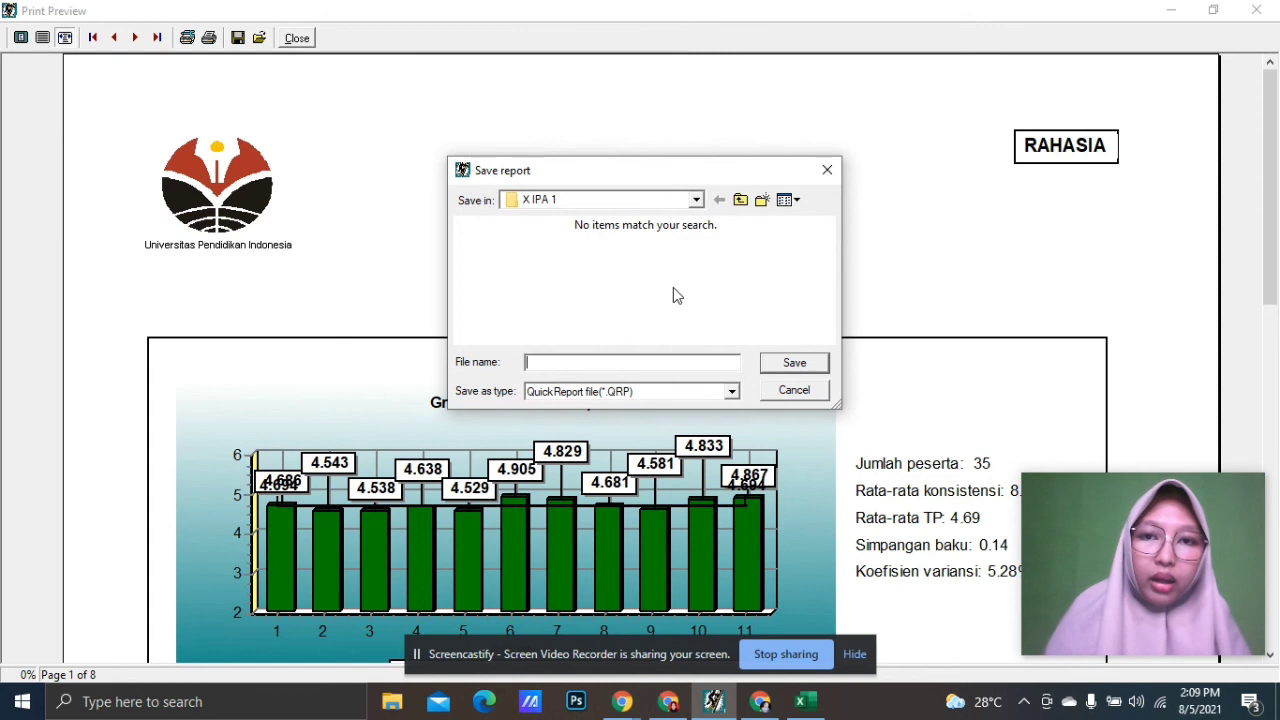
pyautogui.write('x')
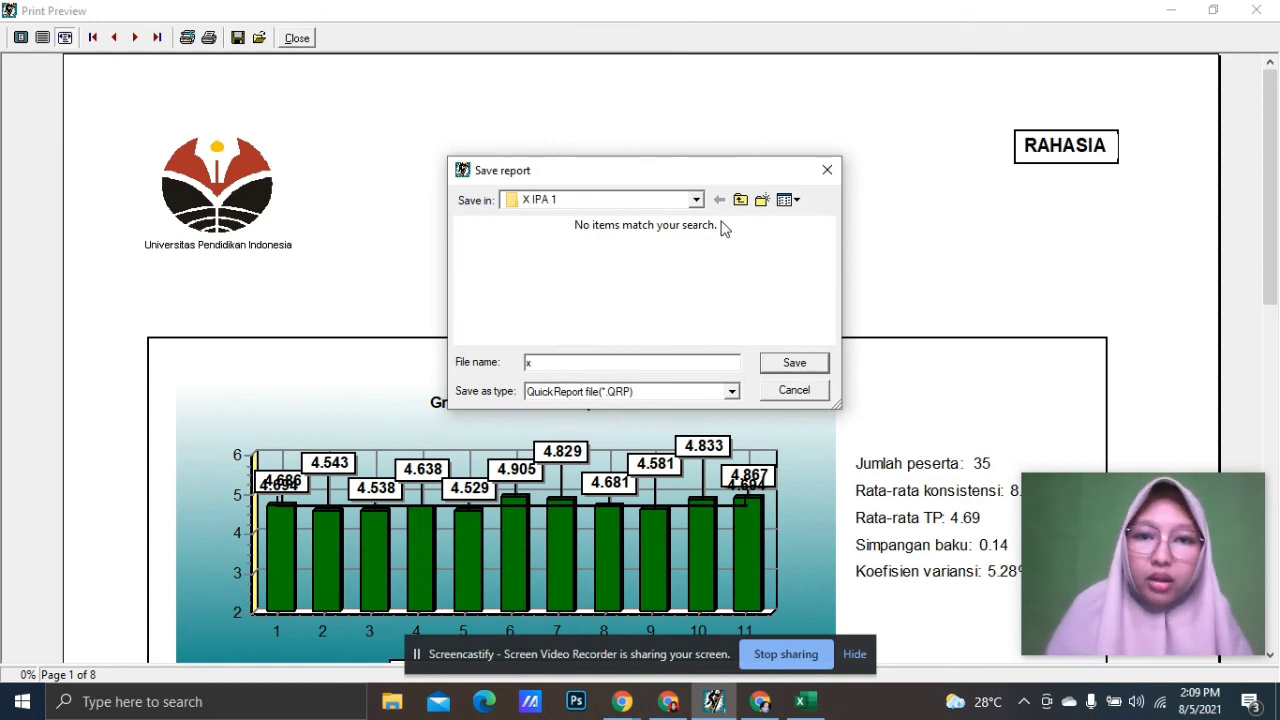
pyautogui.press('BackSpace')
pyautogui.write('x')
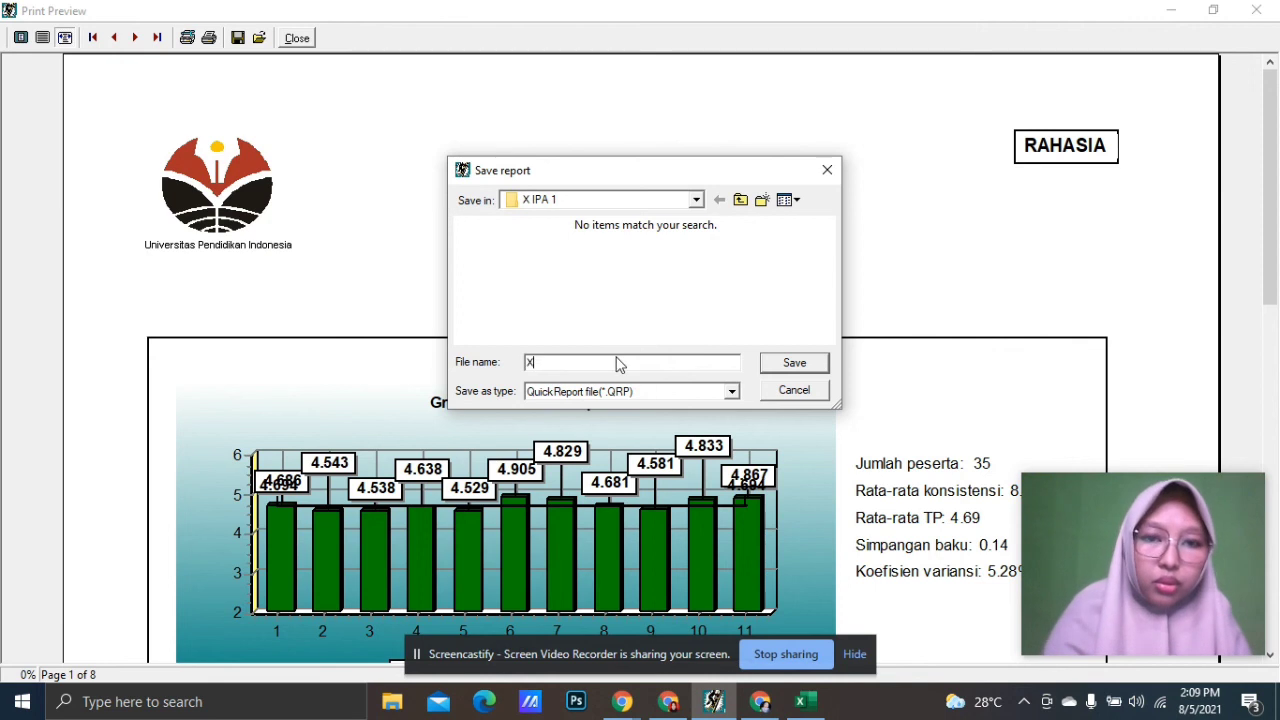
pyautogui.write(' IPA 1')
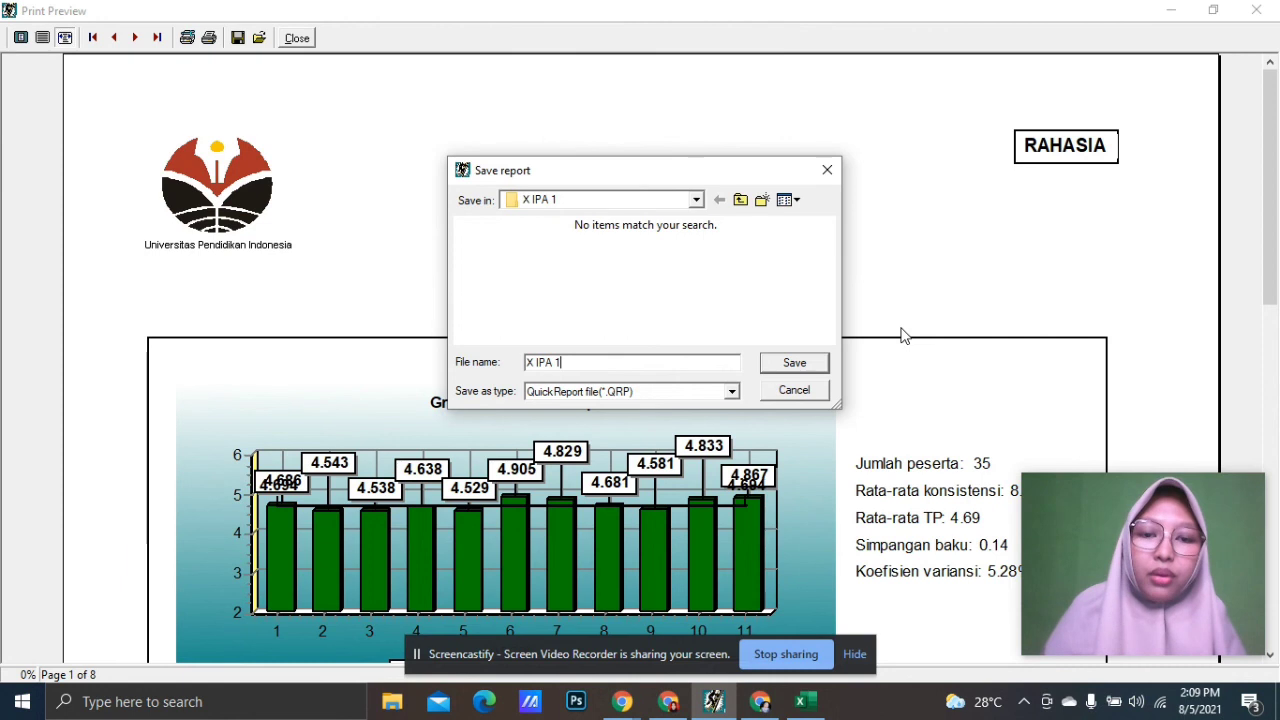
pyautogui.click(794, 365)
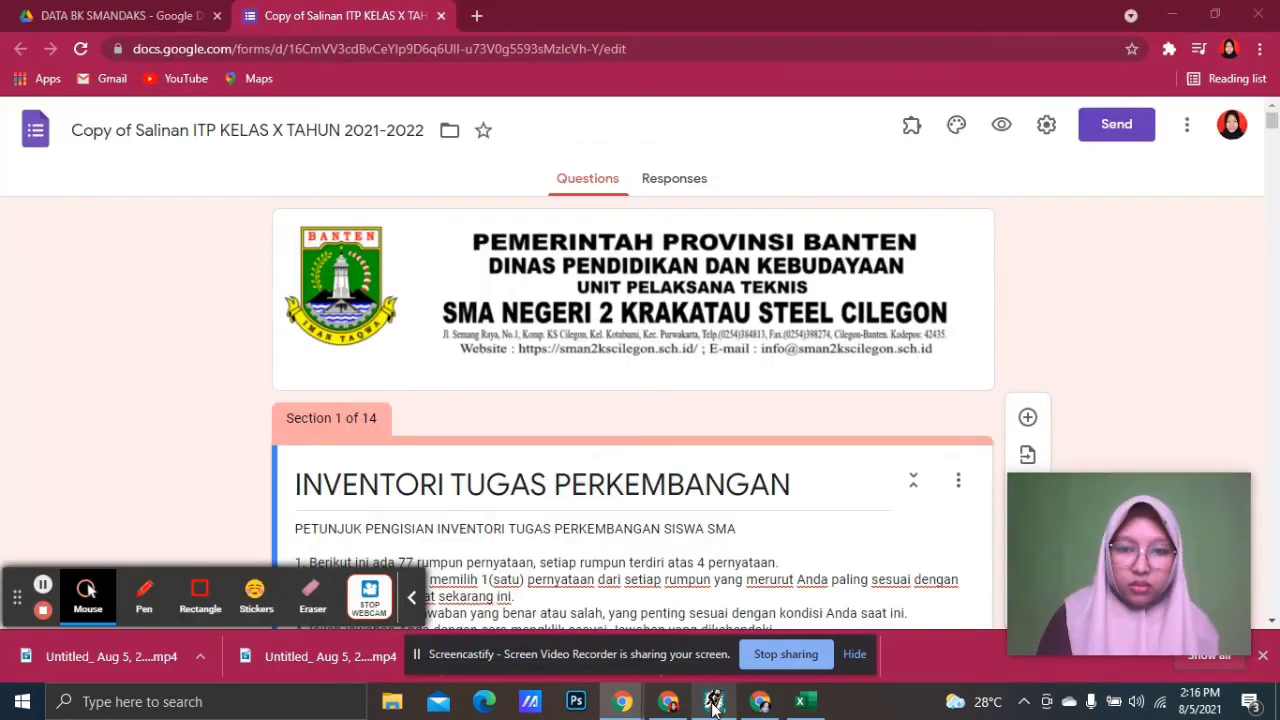
# Switch back to the Analisis Tugas Perkembangan SMA print preview and examine the group profile chart and its summary statistics.
pyautogui.click(713, 703)
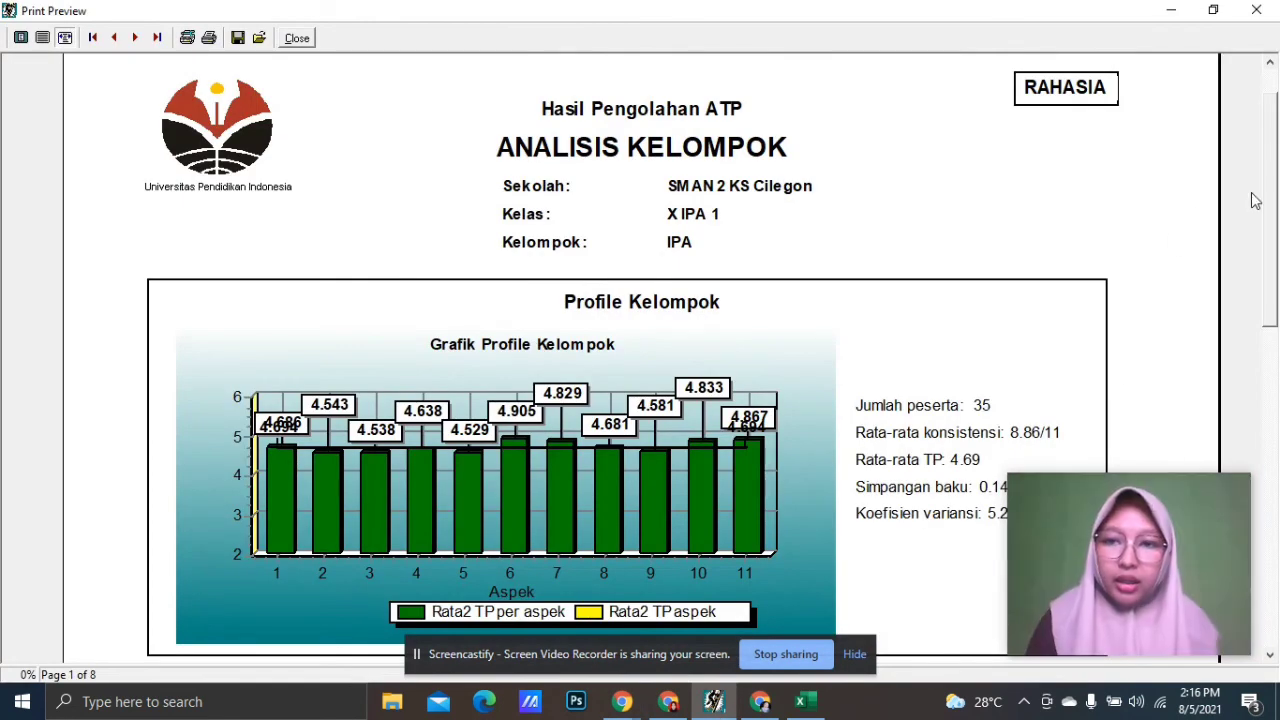
pyautogui.moveTo(1270, 205); pyautogui.dragTo(1264, 255)
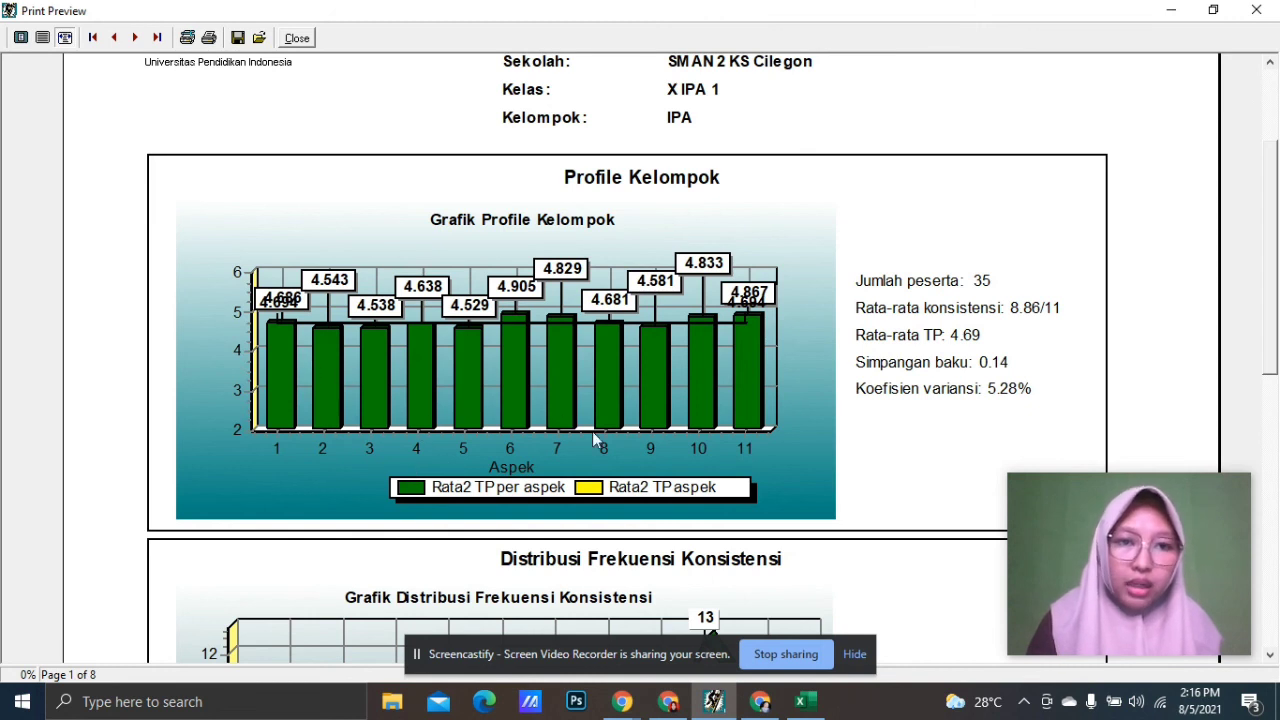
pyautogui.scroll(1, 760, 368)
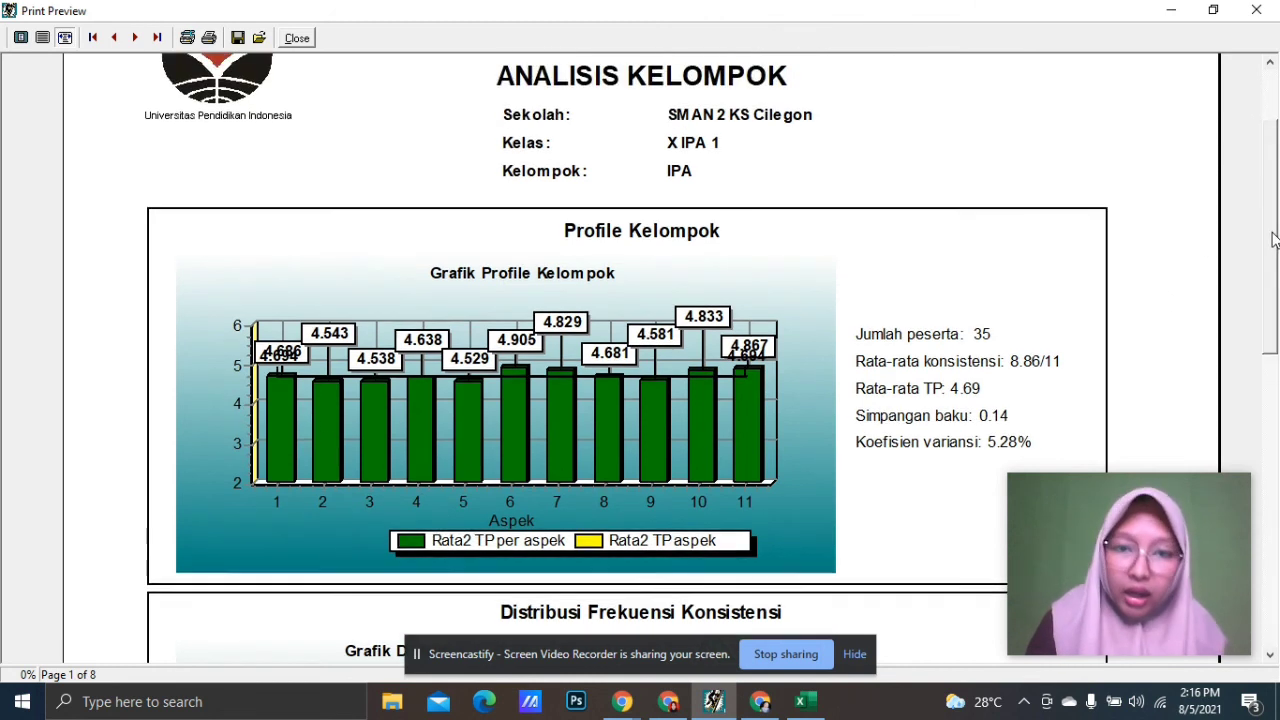